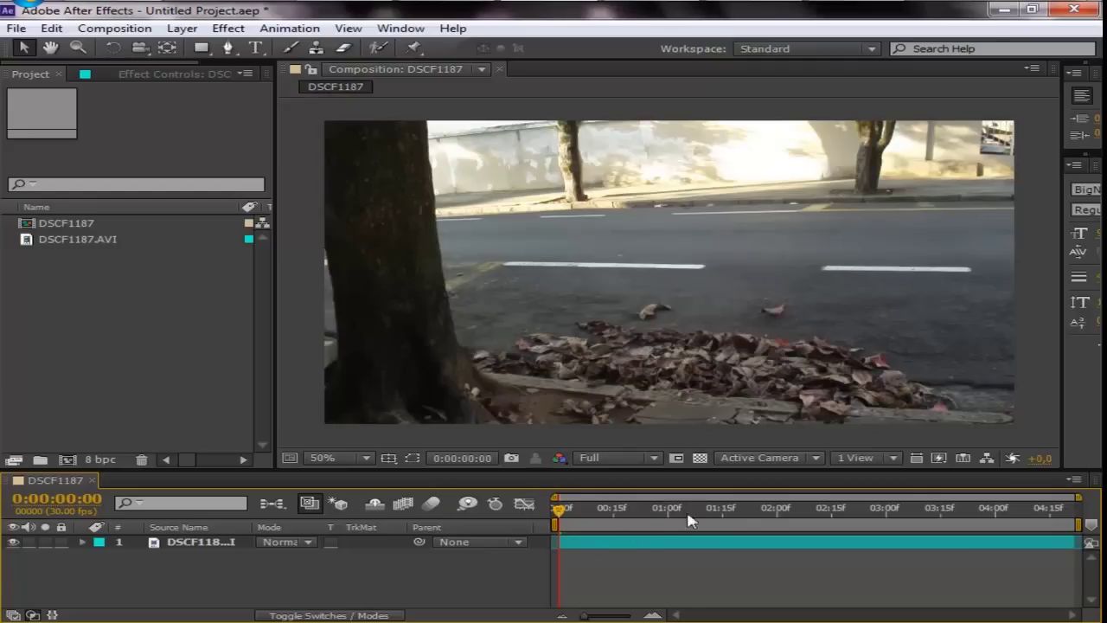
left_click(823, 519)
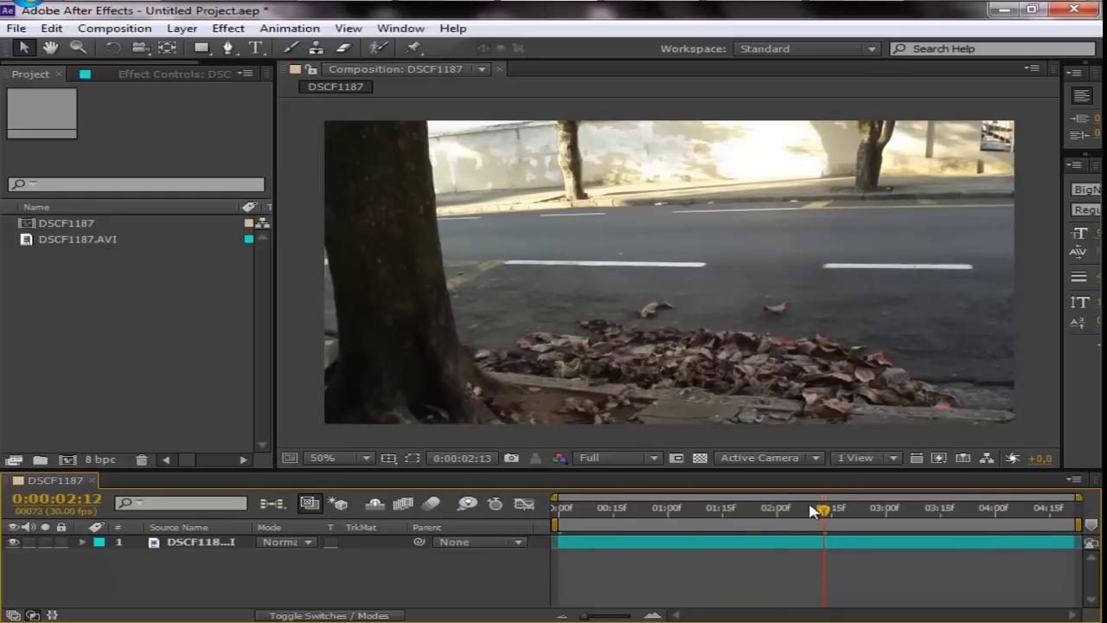
key("Home")
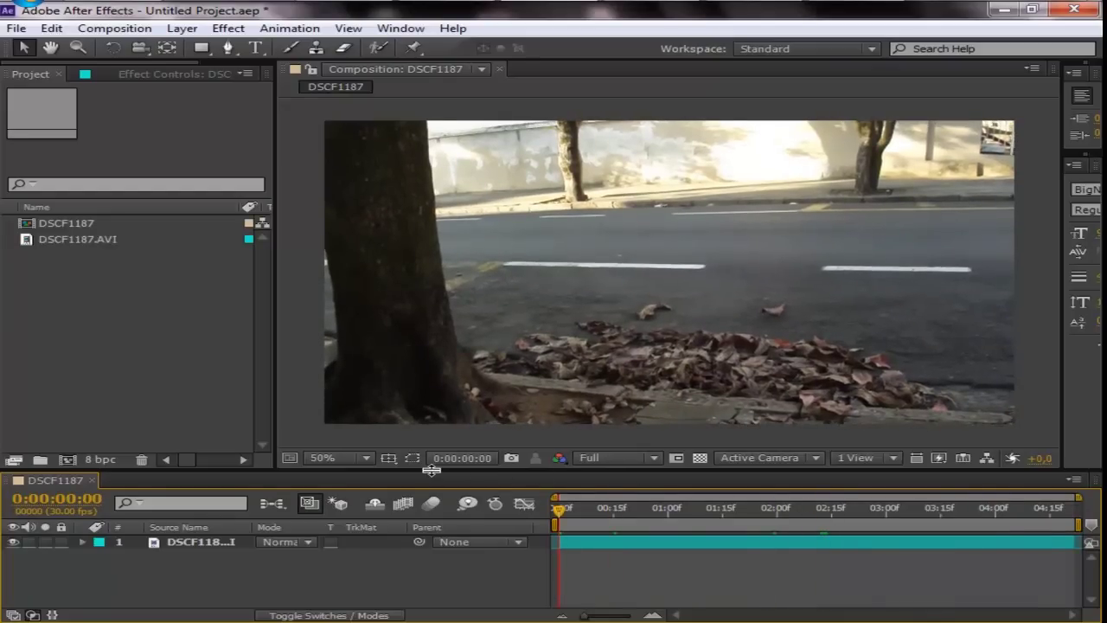
key("space")
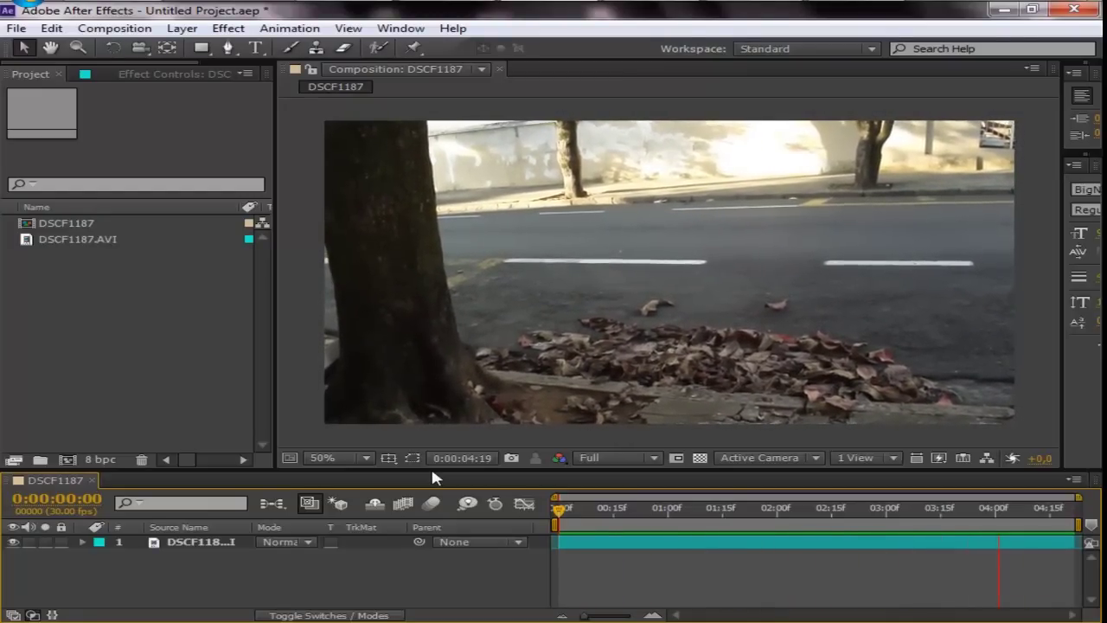
mouse_move(817, 510)
left_mouse_down()
mouse_move(790, 516)
mouse_move(919, 530)
mouse_move(461, 518)
left_mouse_up()
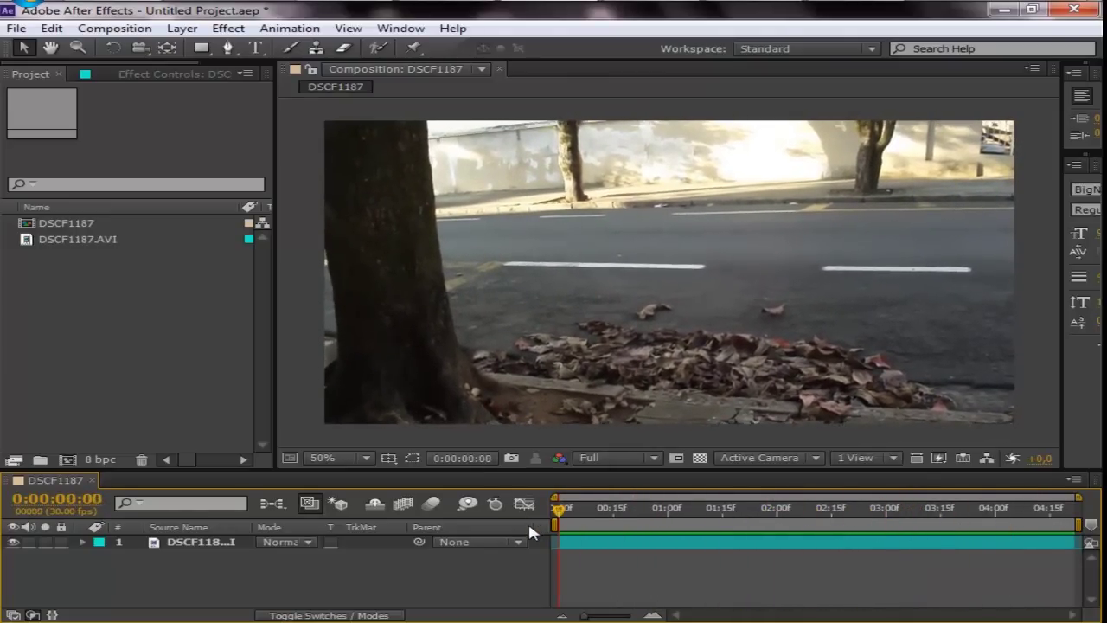
left_click(204, 543)
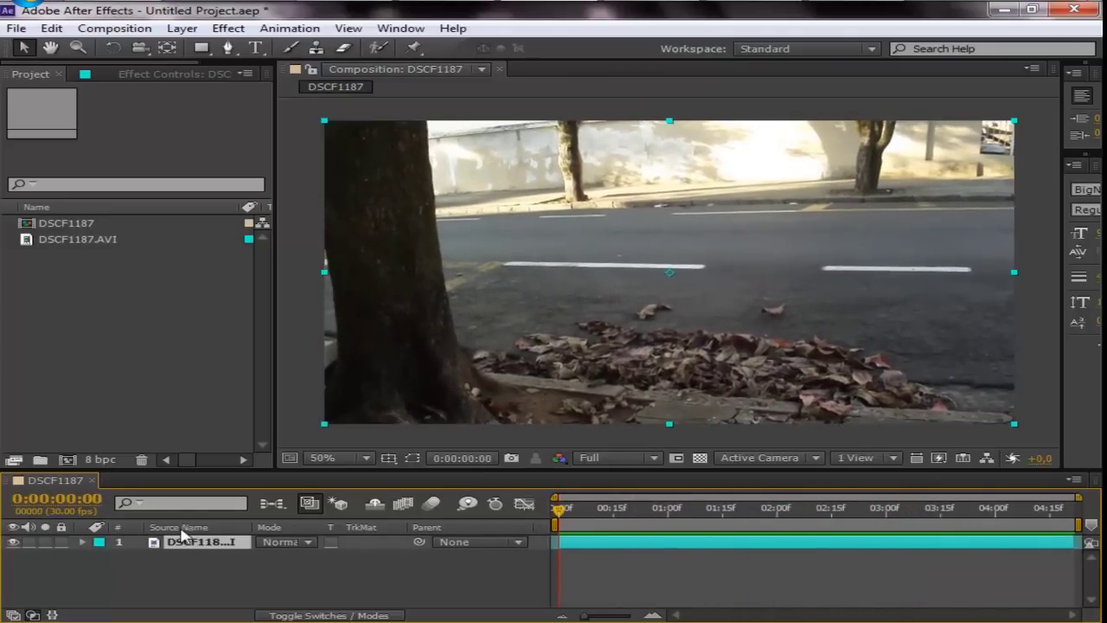
left_click_drag(559, 510, 554, 510)
left_click(114, 28)
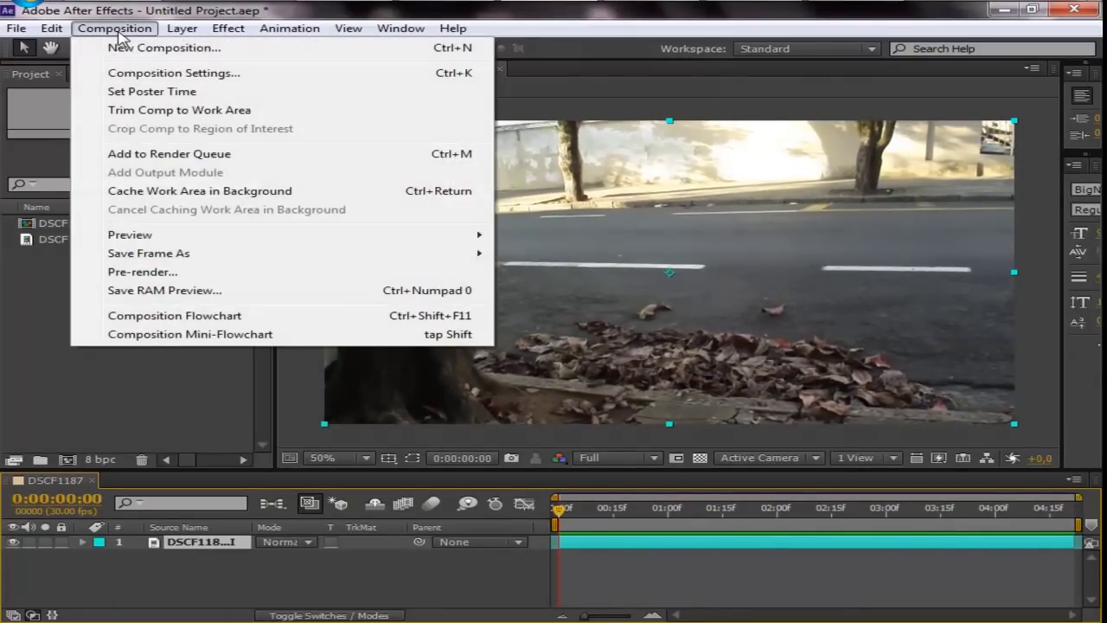
Start saving the current footage frame as a still file and review the save location
mouse_move(484, 257)
left_click(524, 252)
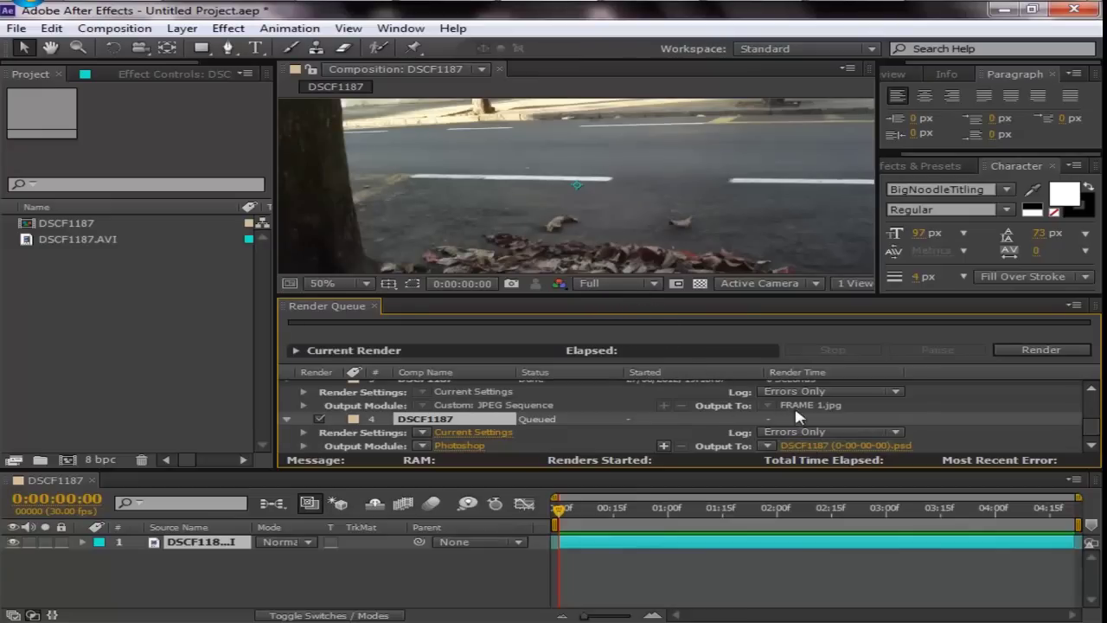
left_click(836, 446)
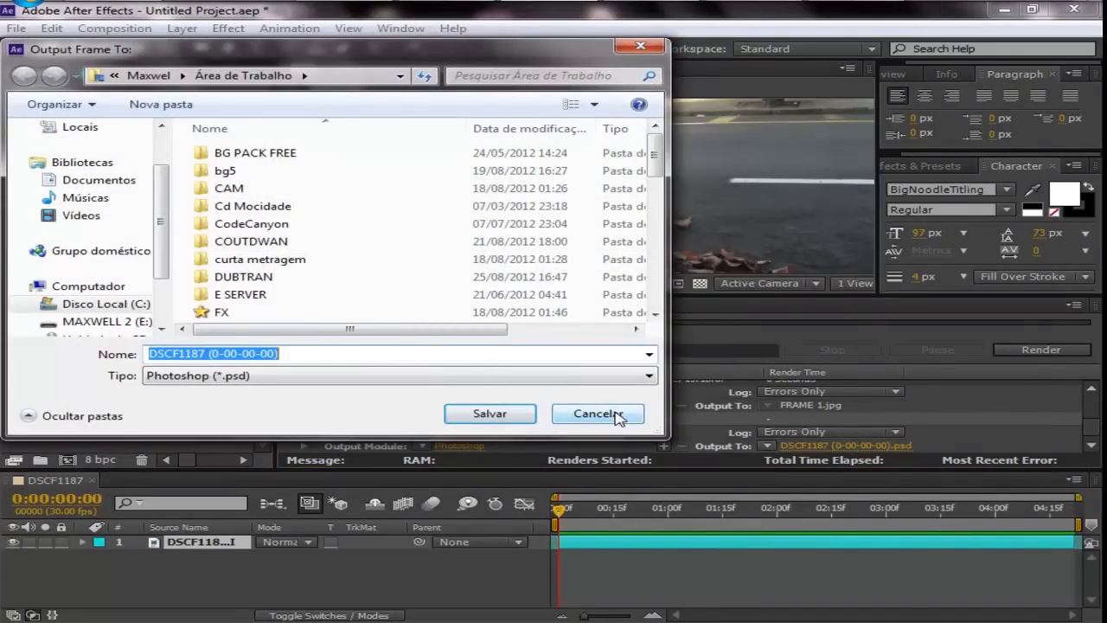
left_click(574, 413)
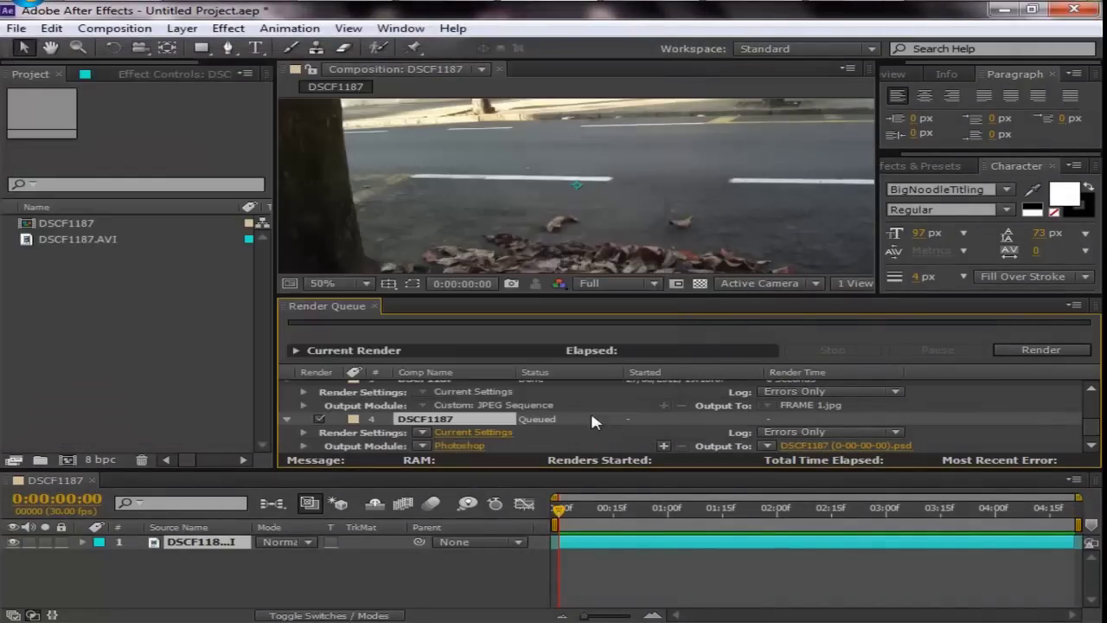
left_click(825, 445)
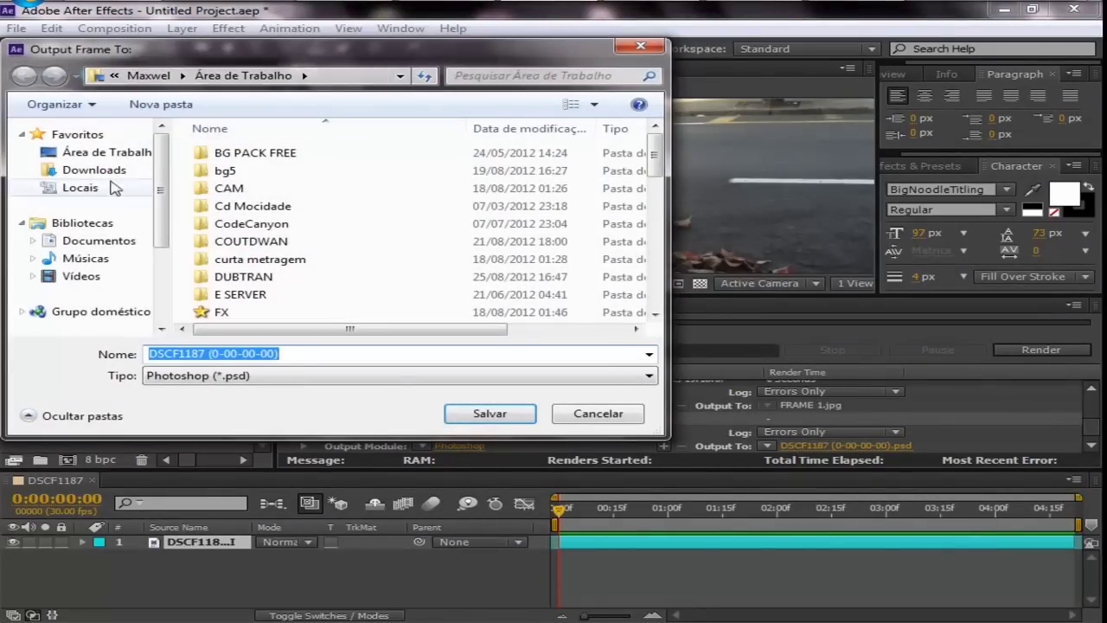
left_click(637, 414)
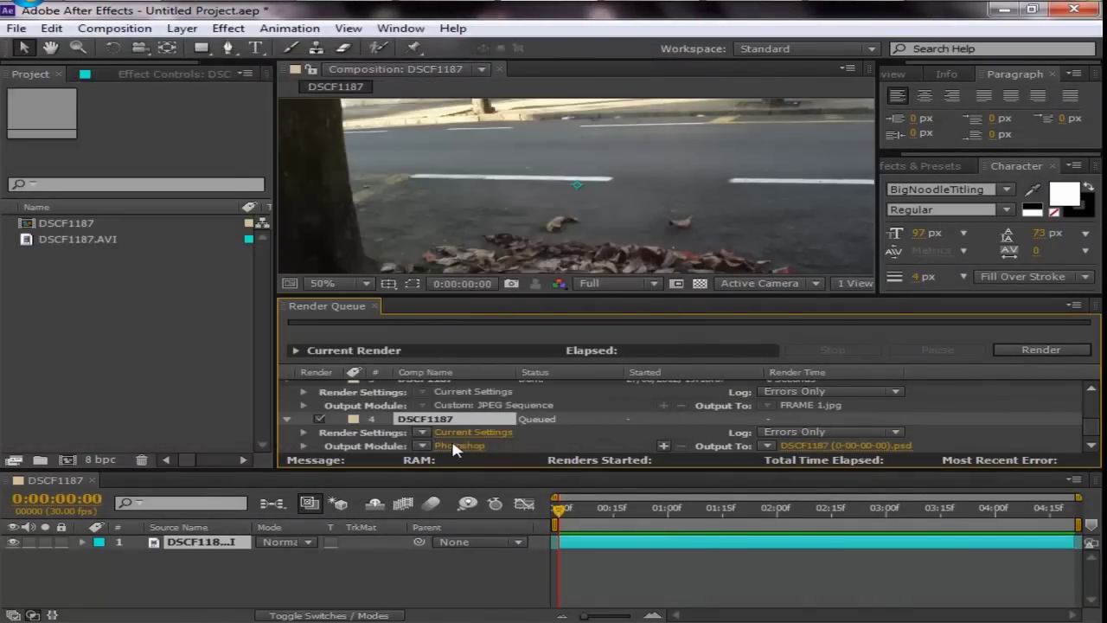
Set the frame's output module to JPEG Sequence with resizing enabled, and confirm
left_click(456, 445)
left_click(473, 117)
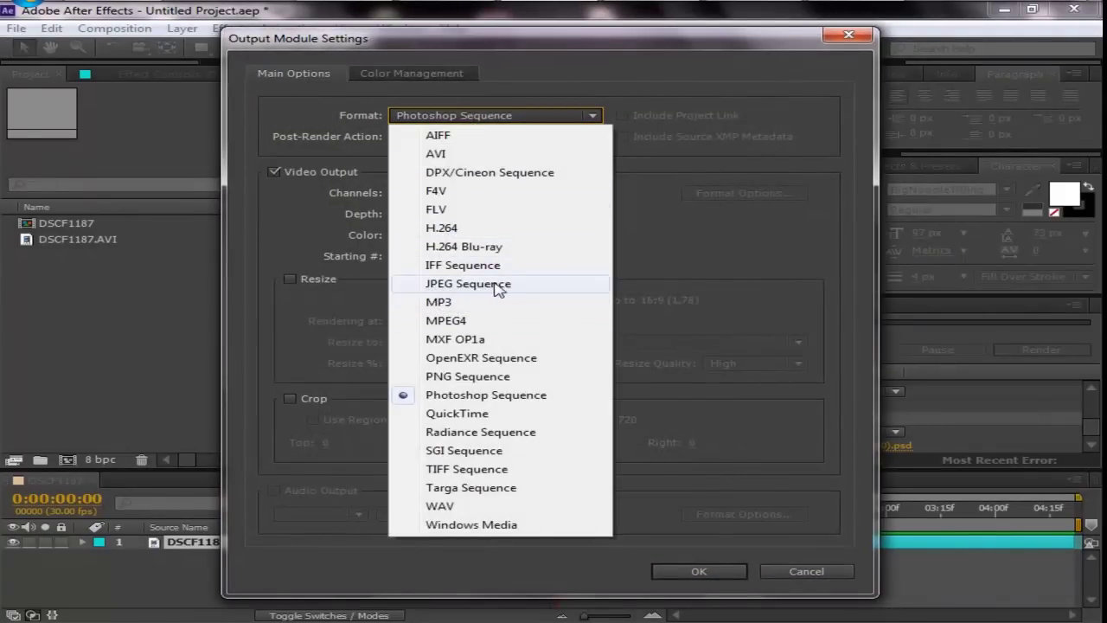
left_click(498, 286)
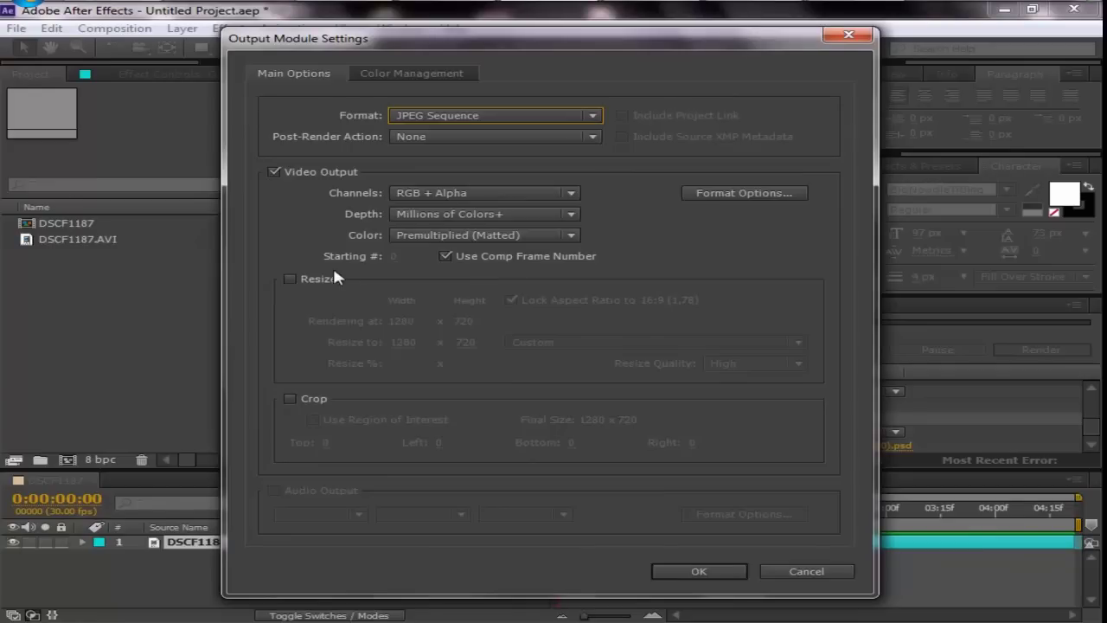
left_click(289, 279)
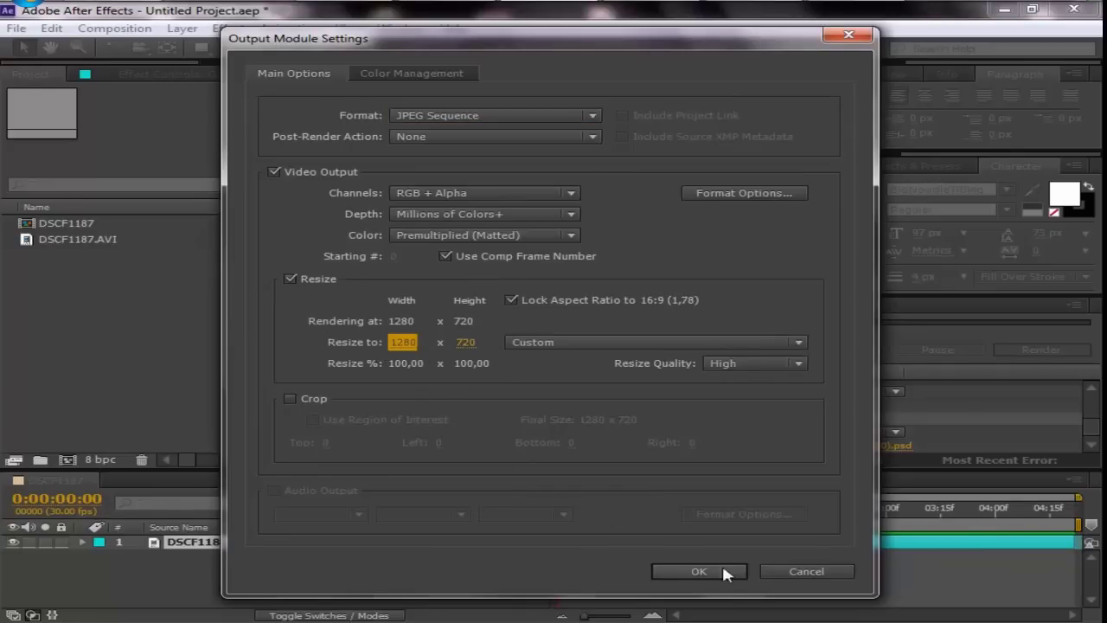
left_click(702, 574)
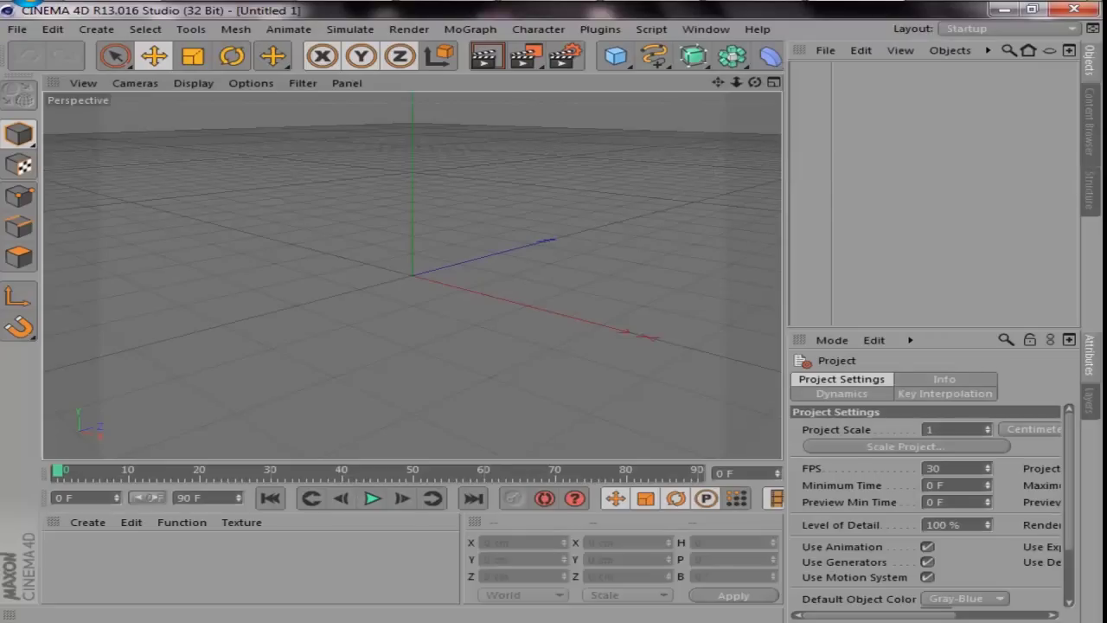
Open Chicken.c4d from the Minecraft 3D Essentials folder and orbit in close on the chicken
left_click_drag(754, 82, 674, 86)
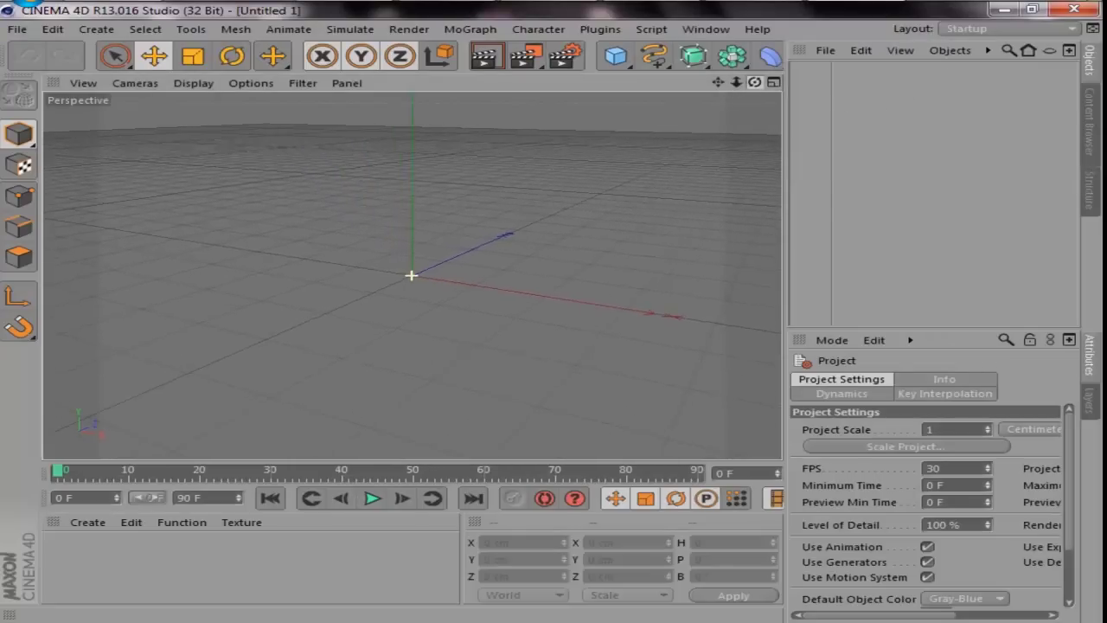
left_click_drag(754, 83, 692, 95)
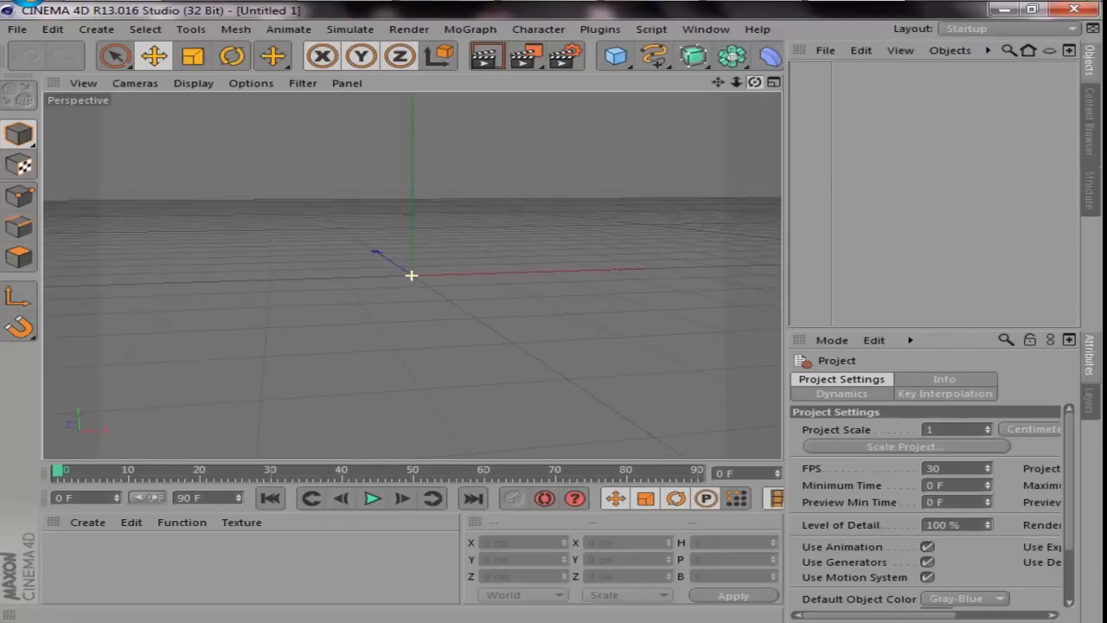
left_click(17, 29)
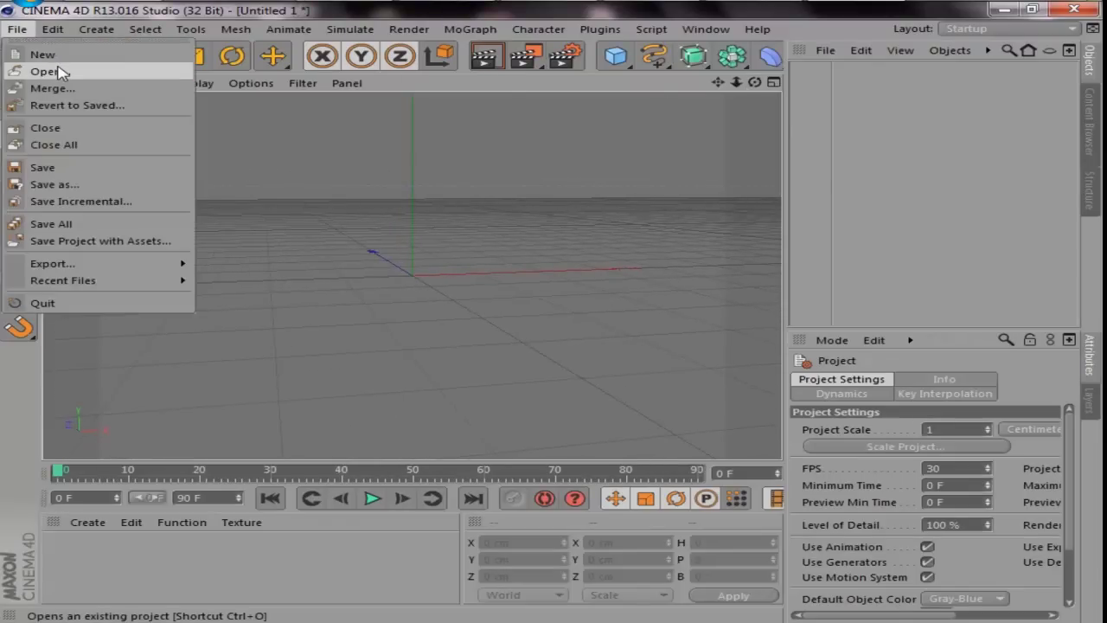
left_click(60, 72)
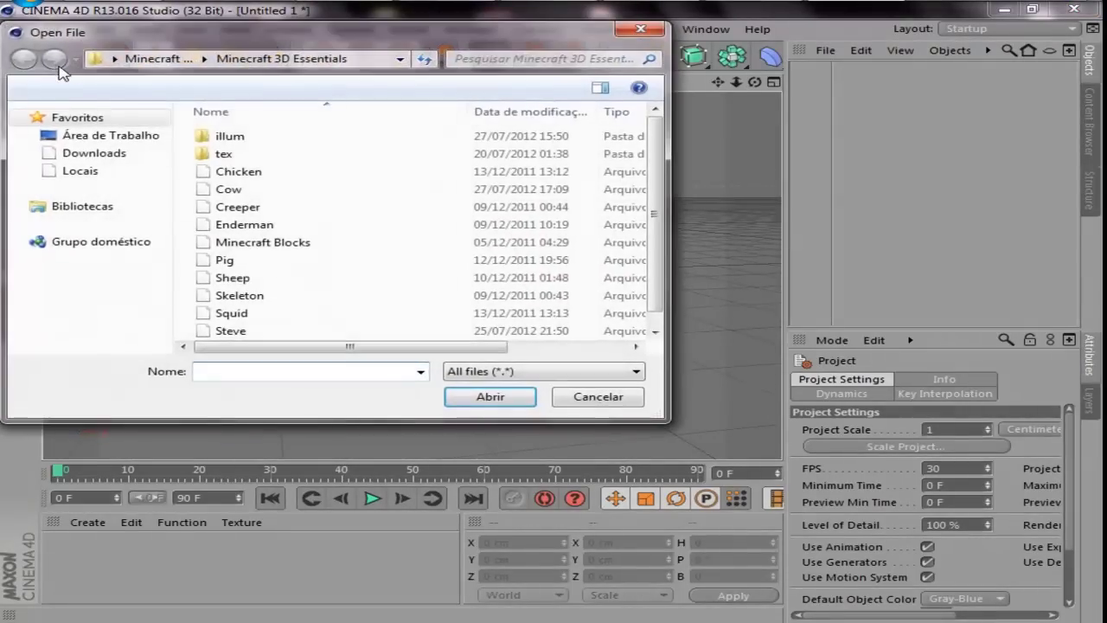
double_click(238, 171)
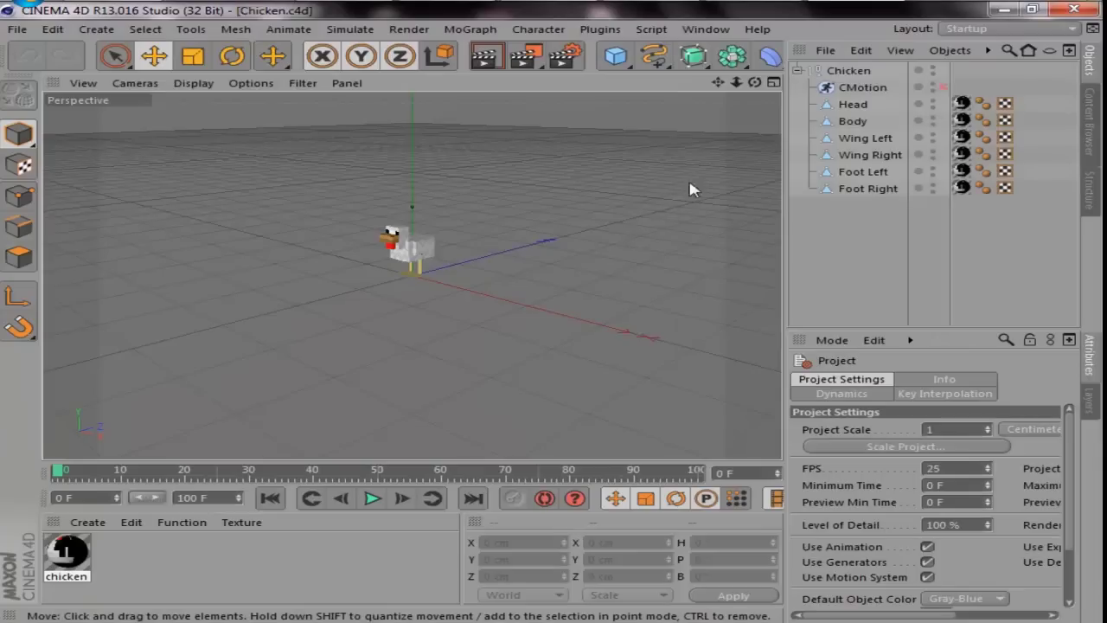
left_click_drag(754, 82, 709, 113)
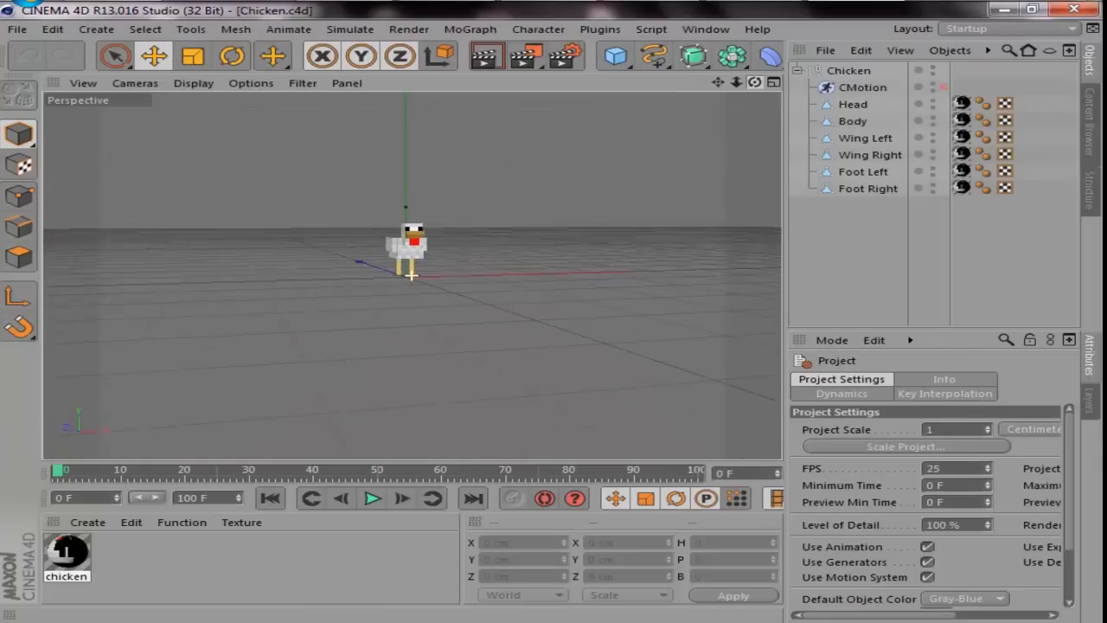
left_click_drag(718, 83, 735, 83)
Preview-render the view, then add a Background object placed below the chicken hierarchy
left_click(483, 58)
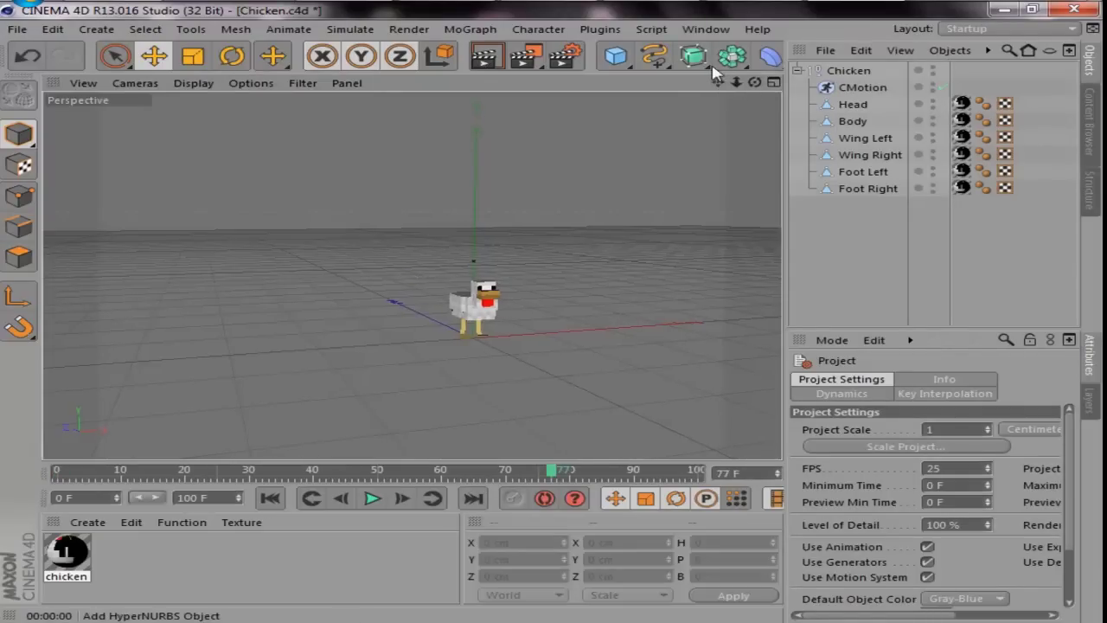
left_click(754, 65)
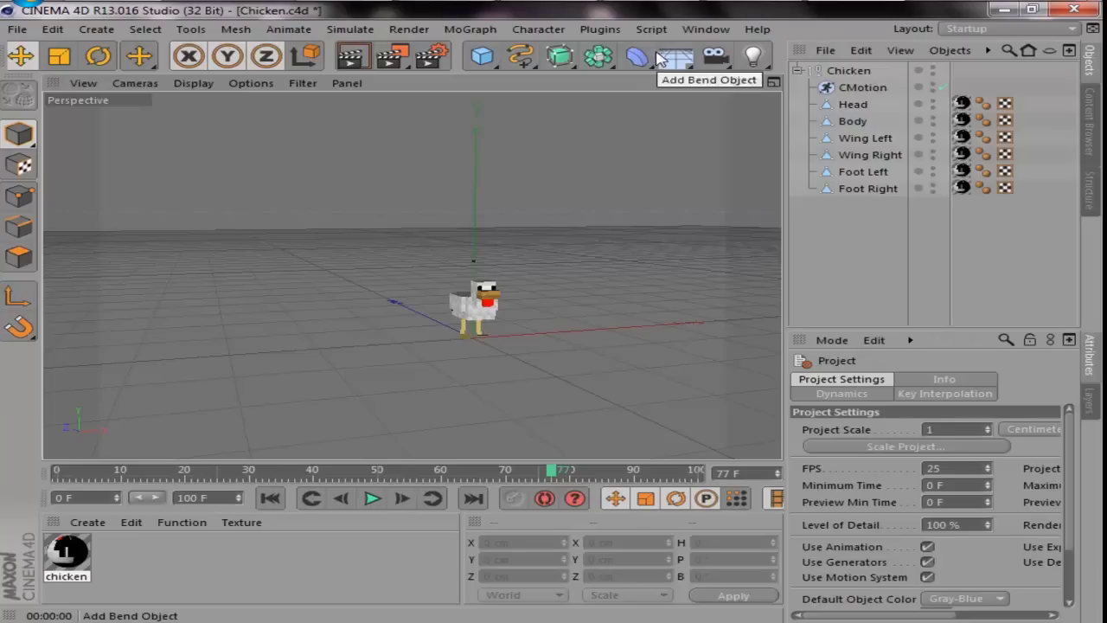
left_click(675, 59)
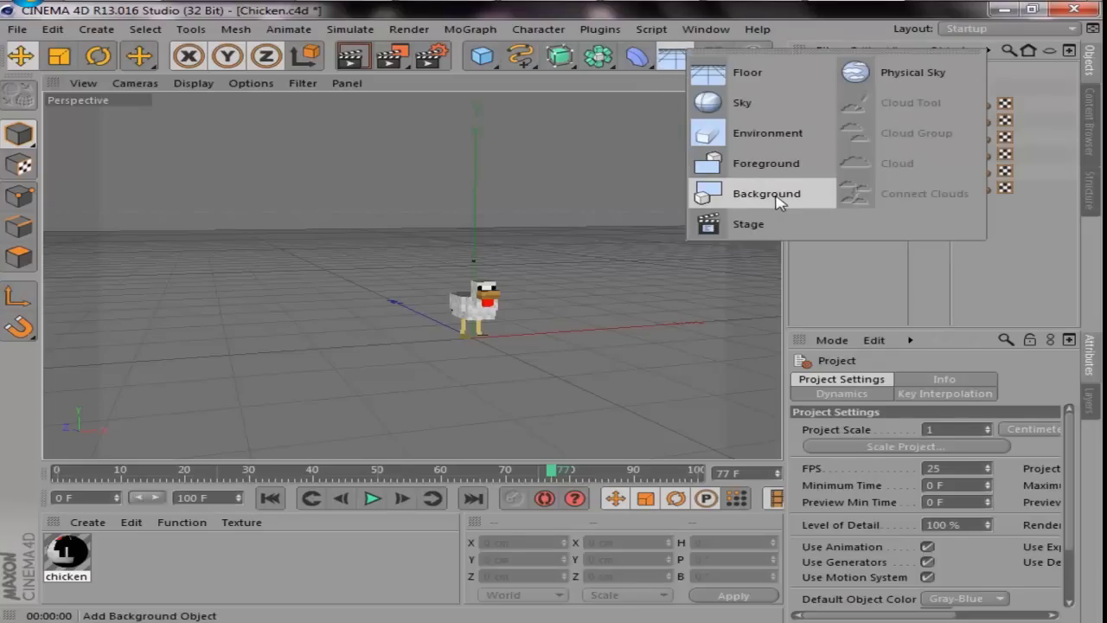
left_click(778, 193)
left_click_drag(851, 70, 835, 212)
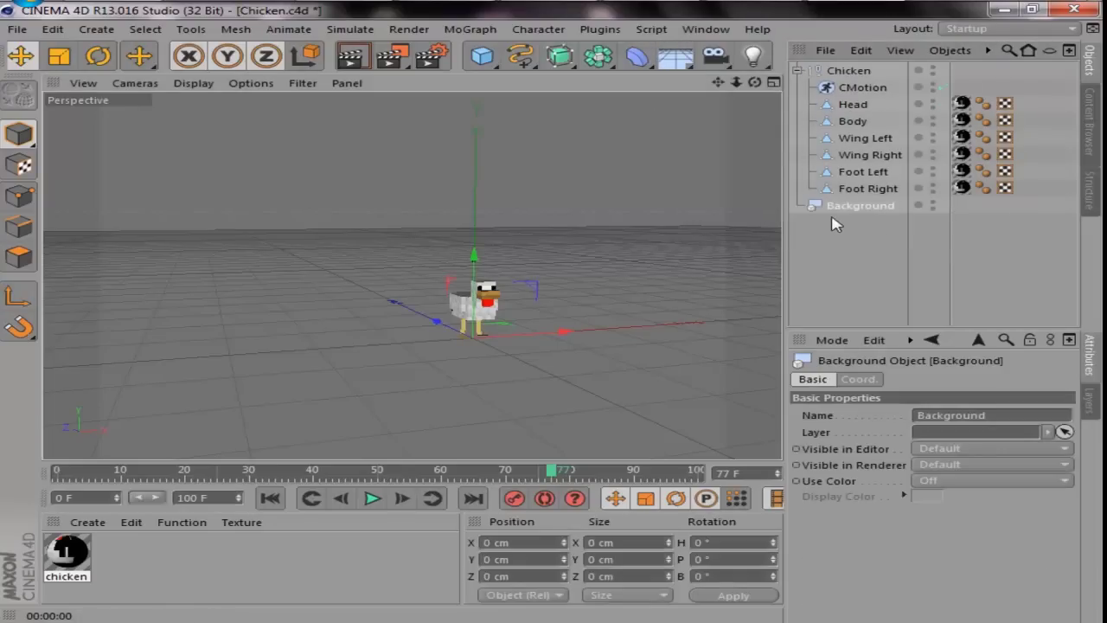
left_click(87, 522)
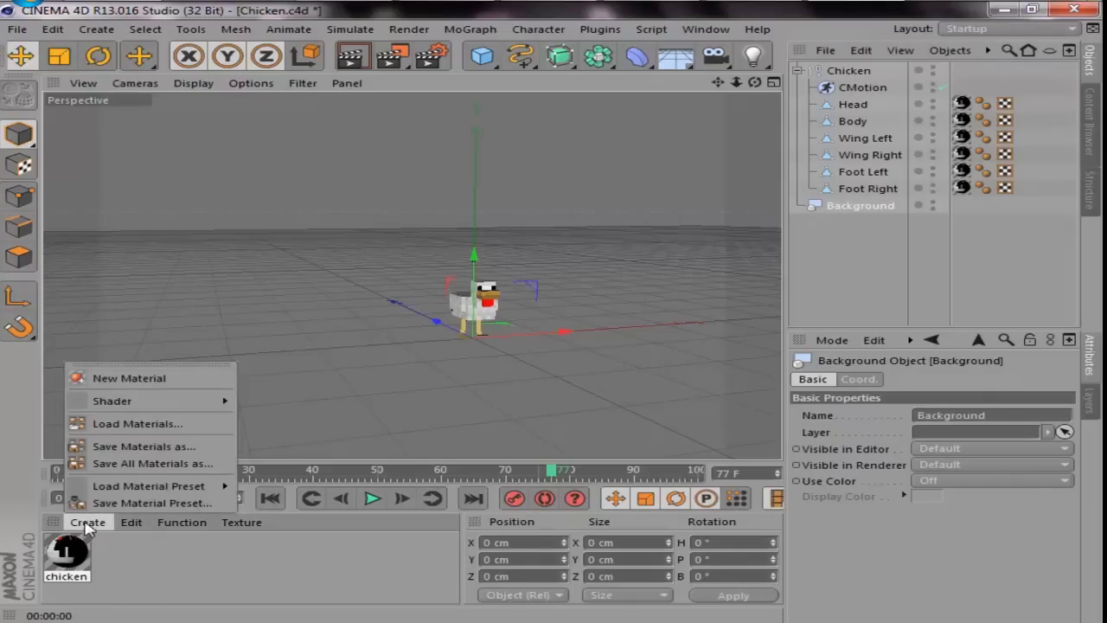
Create material Mat with specular off and FRAME 1.jpg loaded as its color texture
left_click(129, 378)
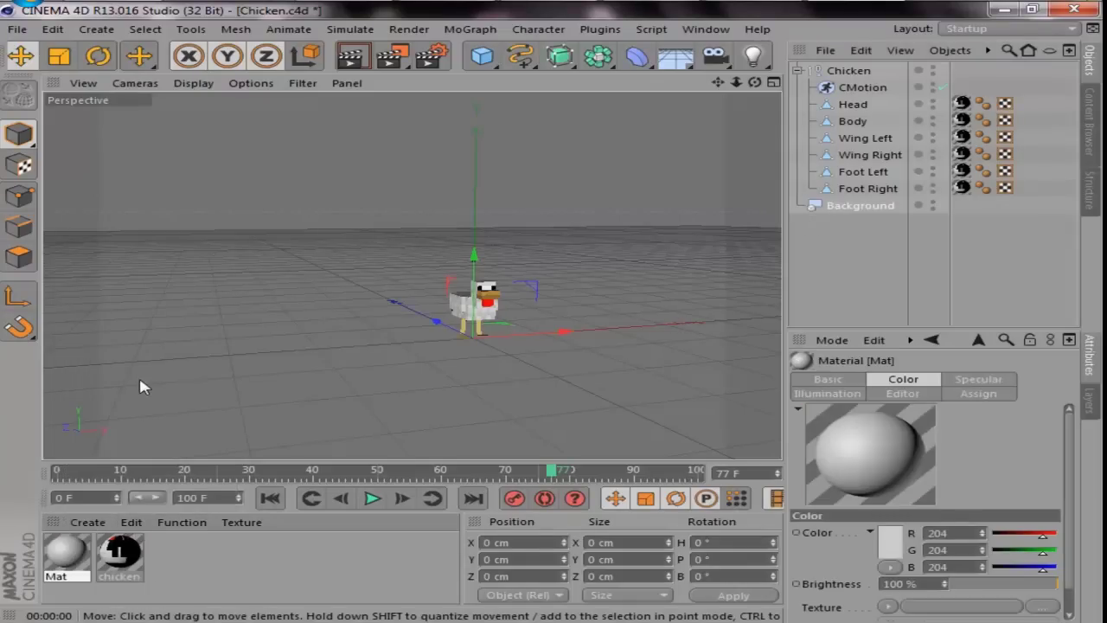
double_click(68, 553)
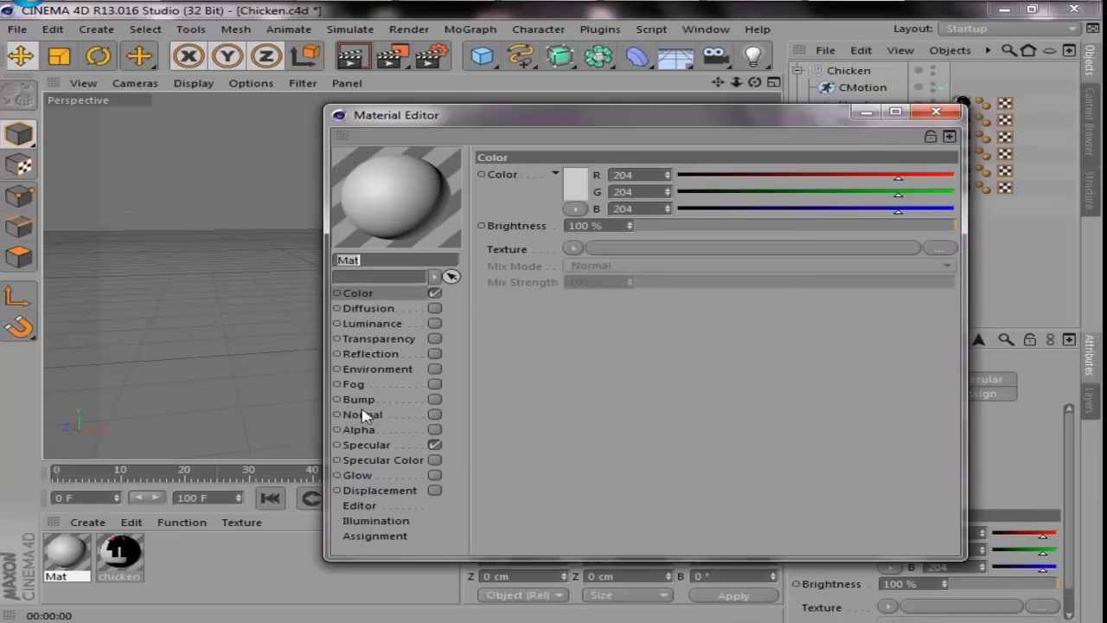
left_click(434, 444)
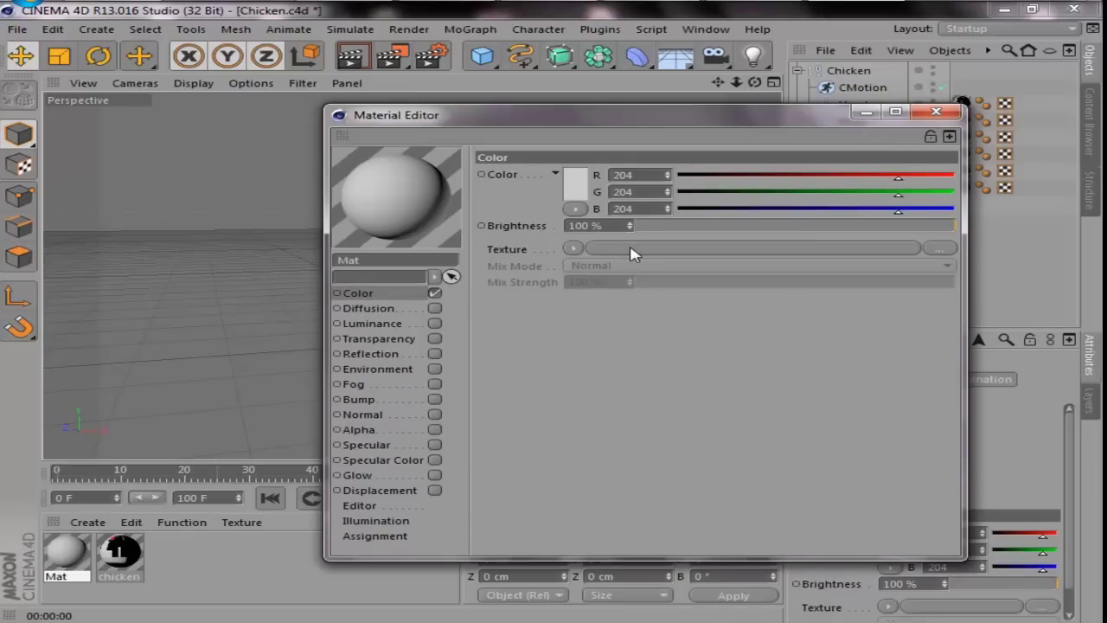
left_click(749, 251)
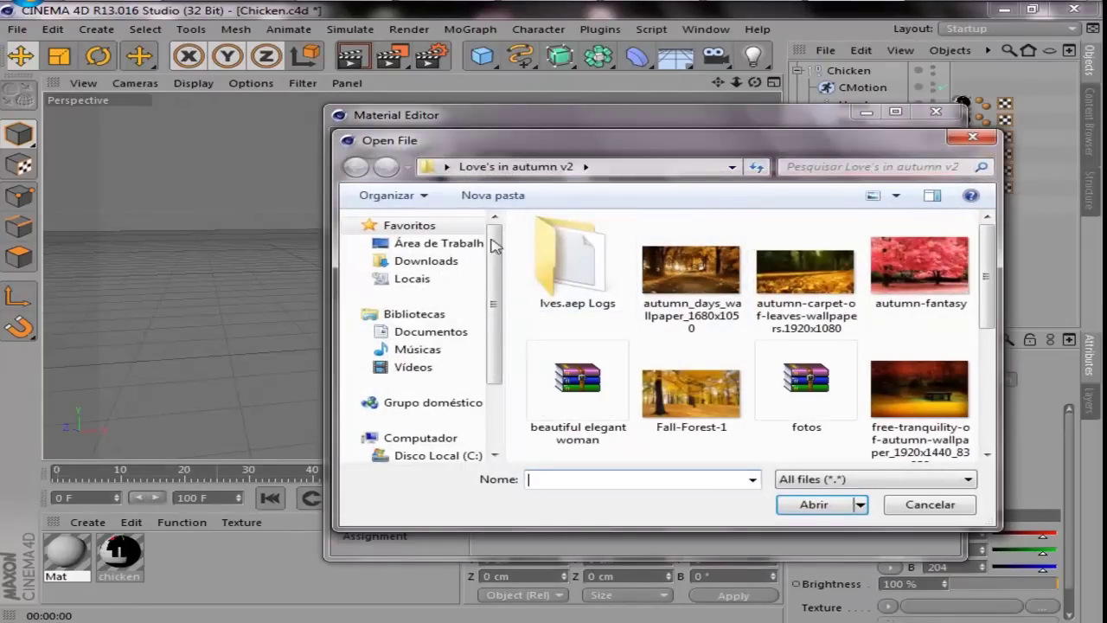
left_click(477, 243)
scroll(776, 307, "down", 3)
left_click(900, 268)
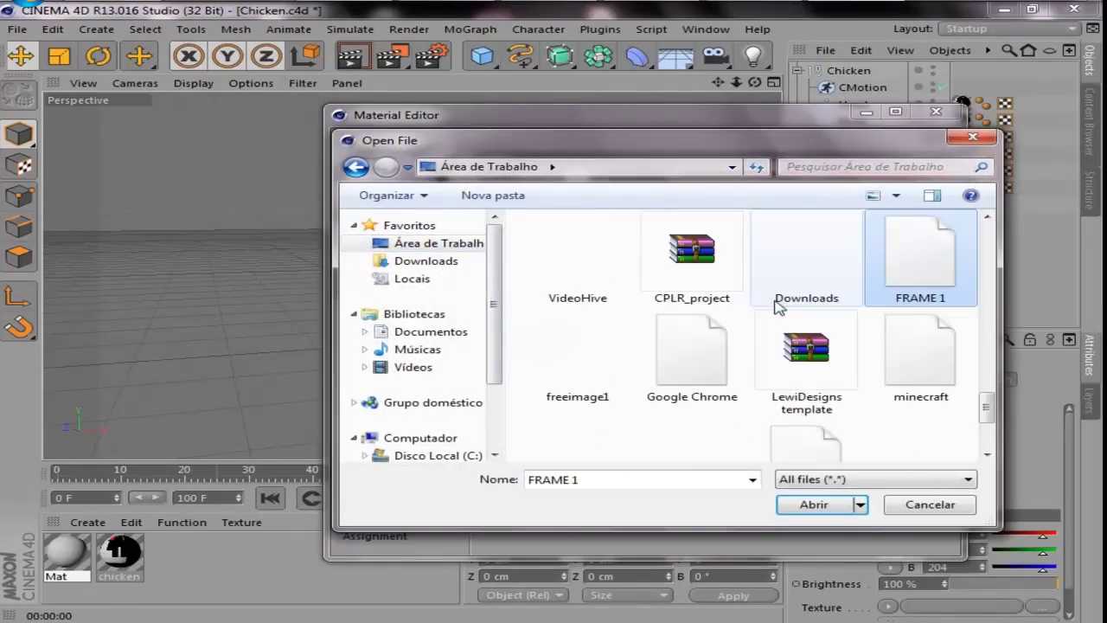
left_click(808, 505)
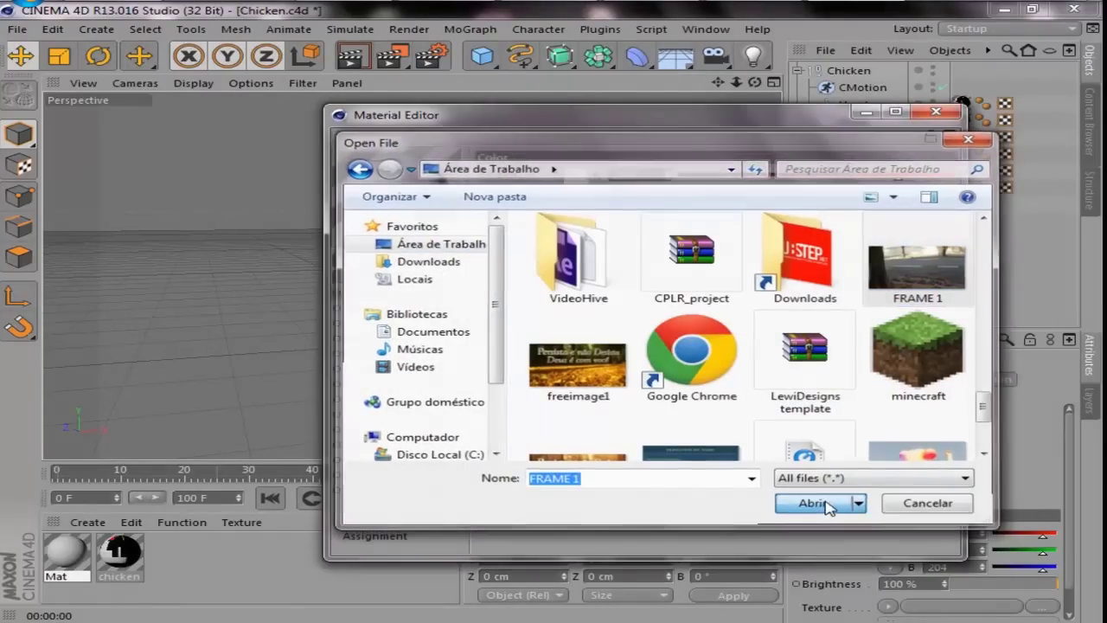
left_click(690, 386)
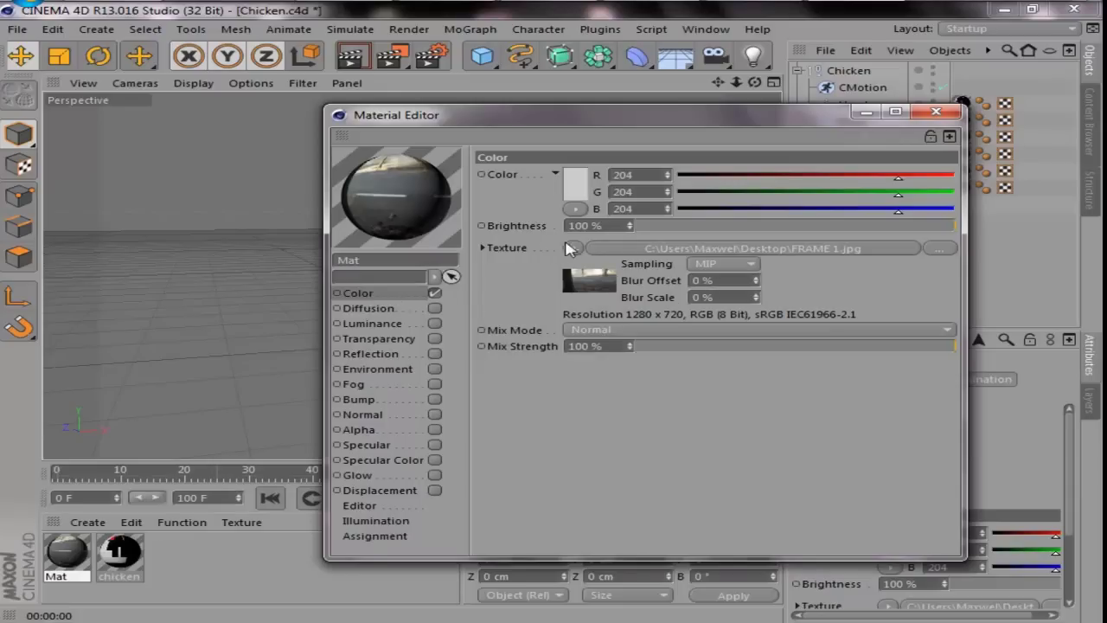
Keep the texture mix mode Normal, apply Mat to the Background, and open Render Settings
left_click(749, 264)
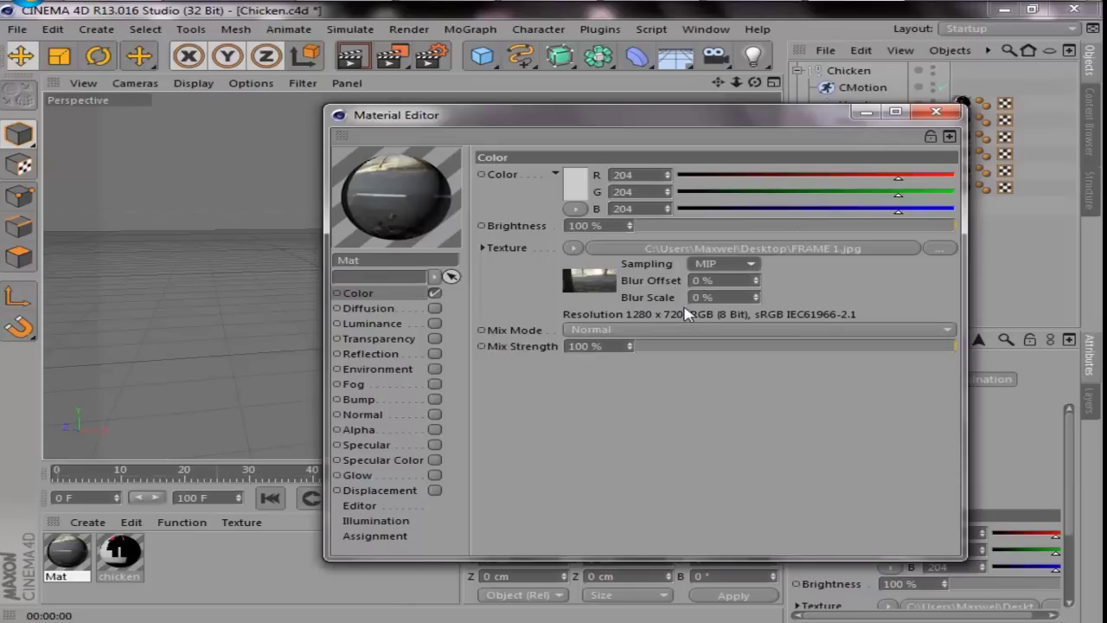
left_click(671, 332)
left_click(669, 331)
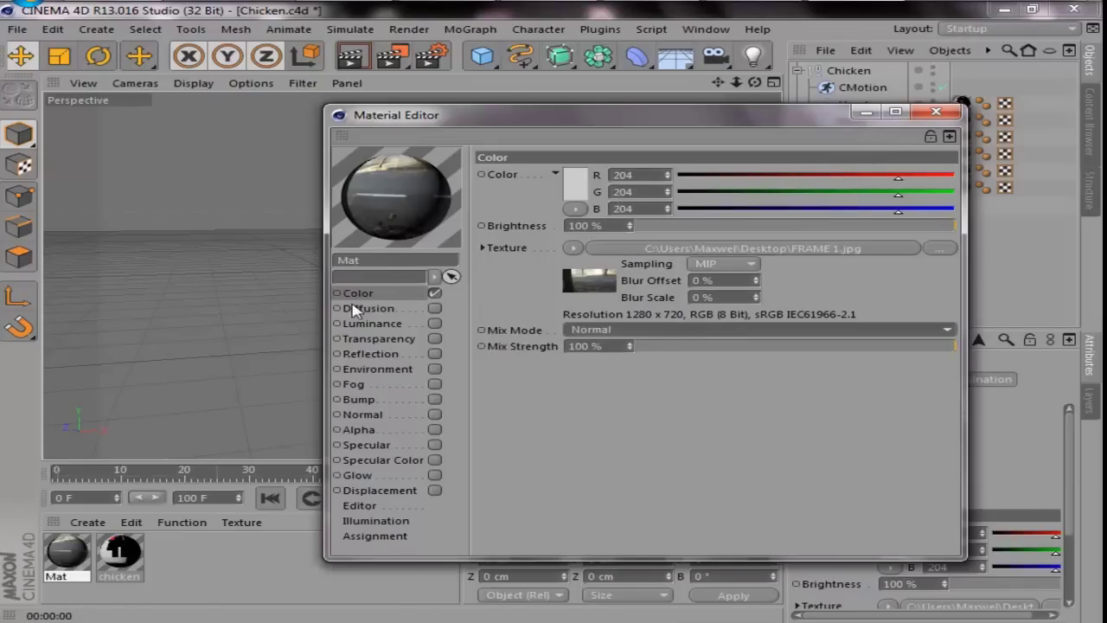
left_click(937, 113)
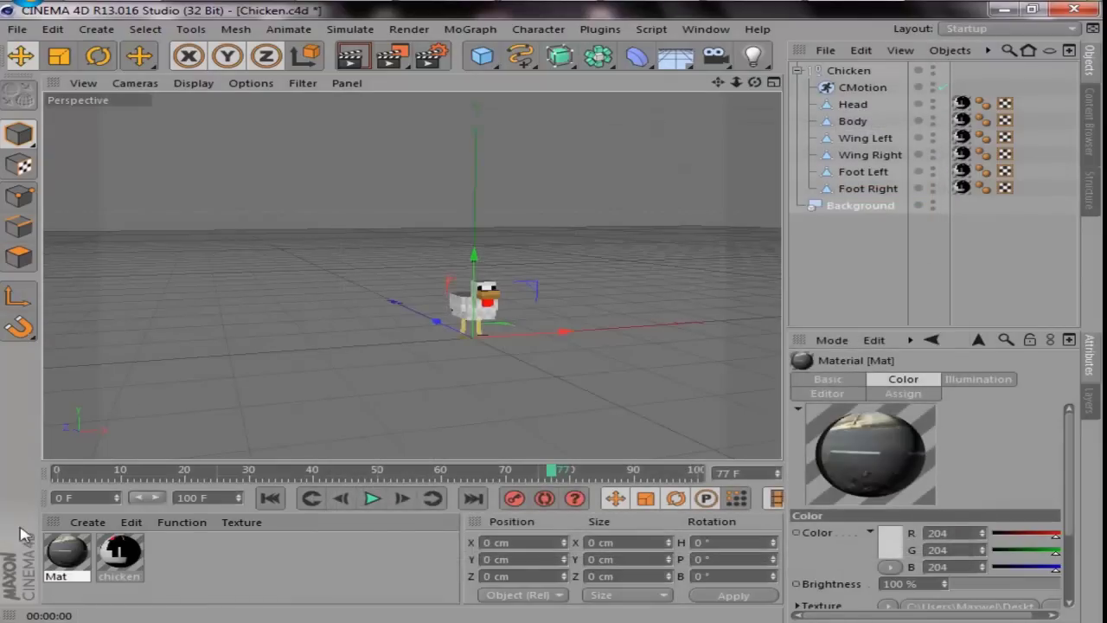
left_click_drag(676, 350, 873, 210)
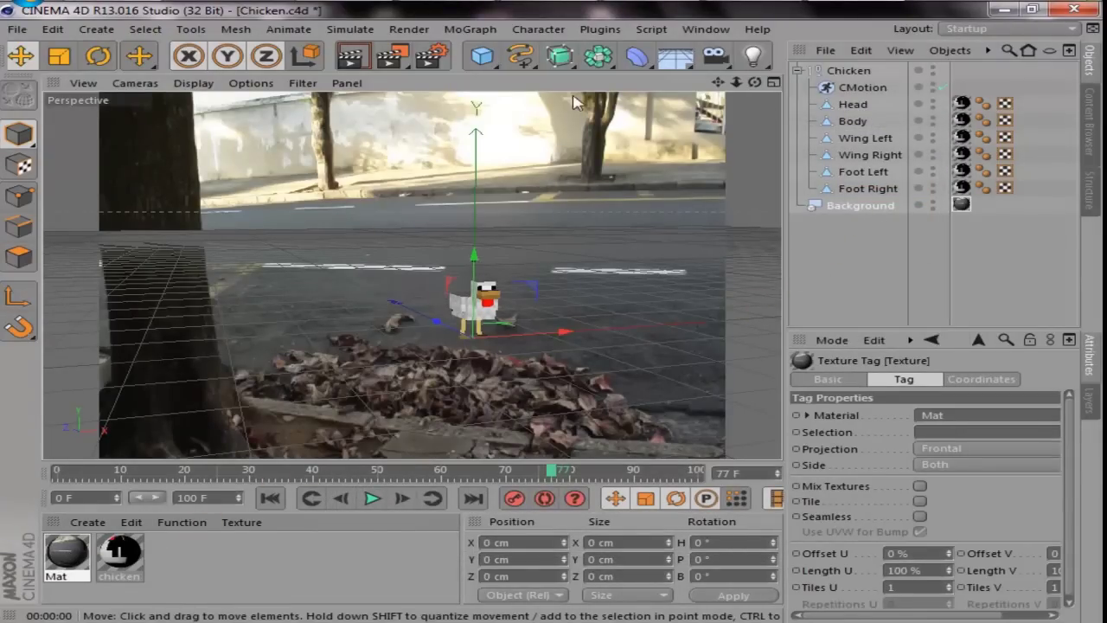
left_click(430, 53)
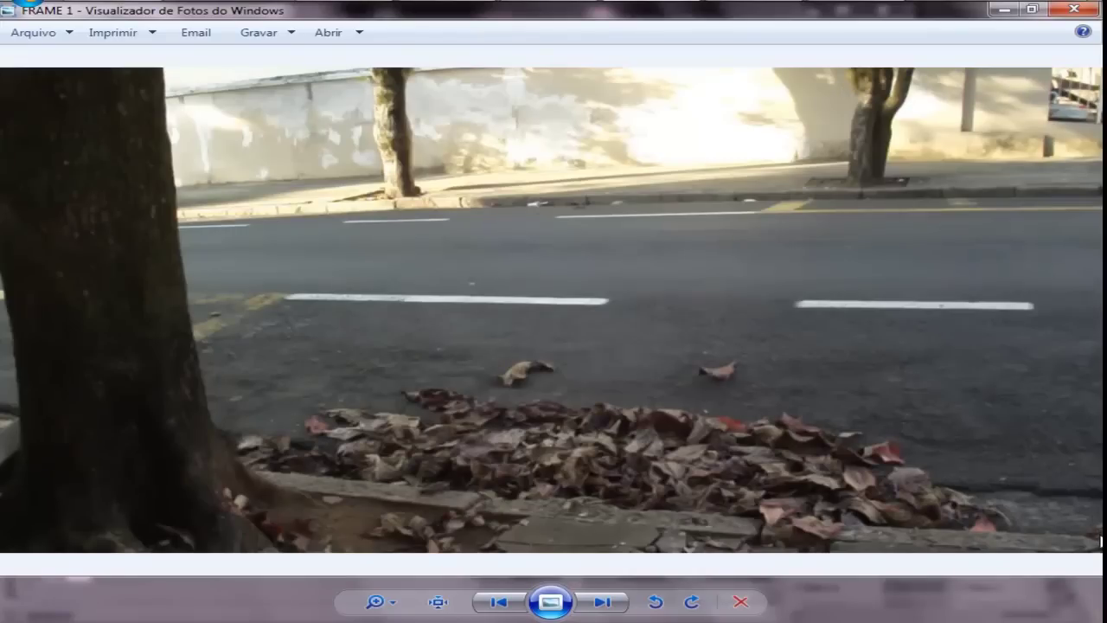
left_click(1076, 8)
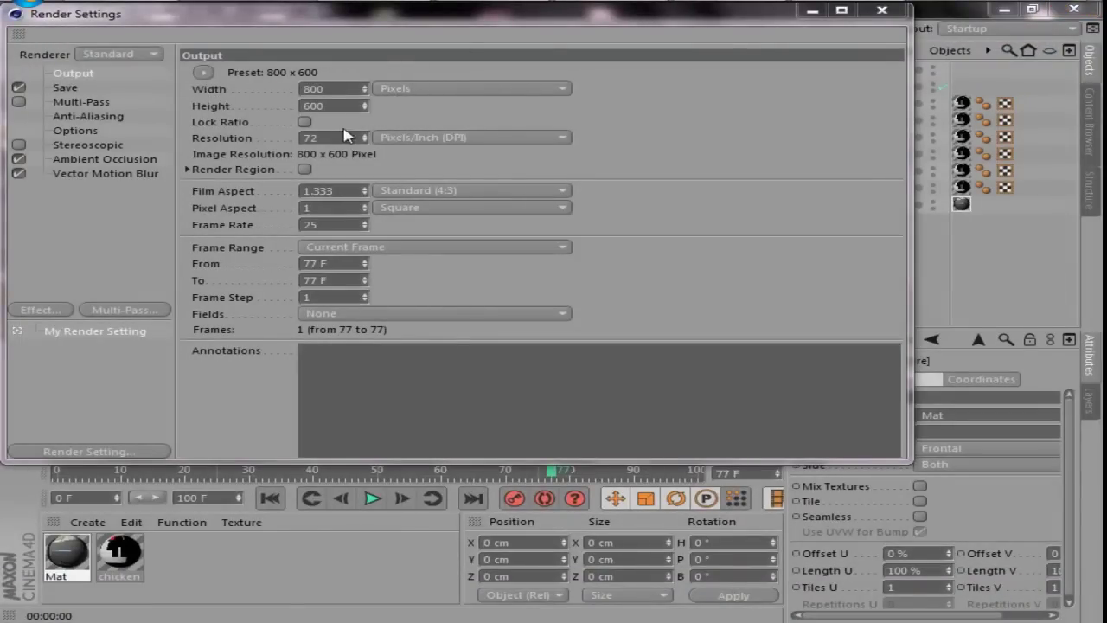
Apply the HDV/HDTV 720 29.97 preset with the frame range starting at 0 F
left_click(202, 72)
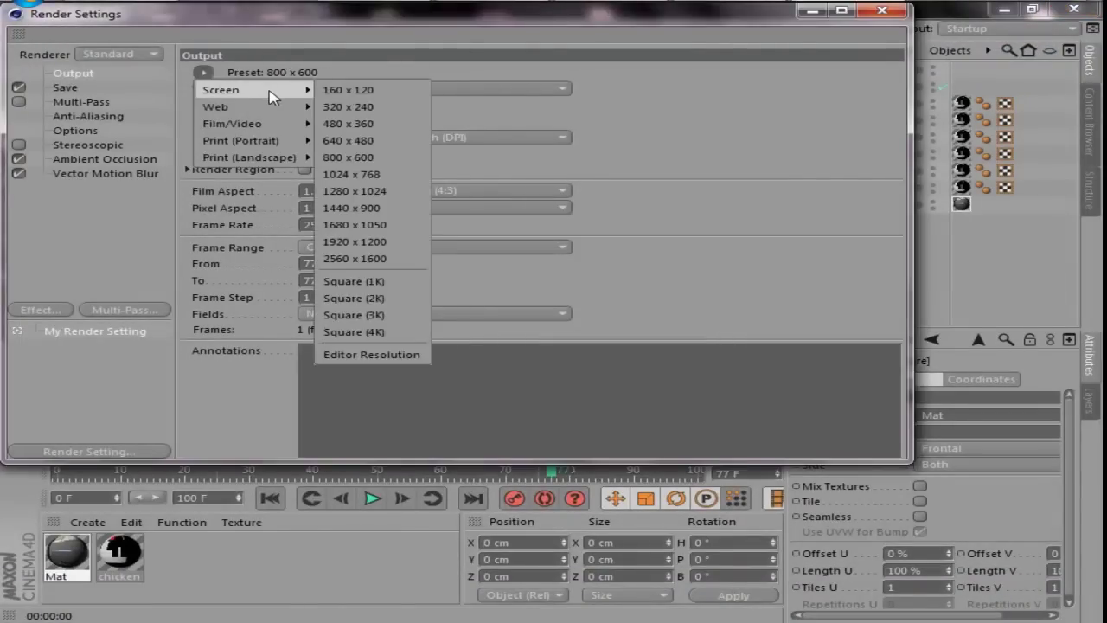
mouse_move(227, 126)
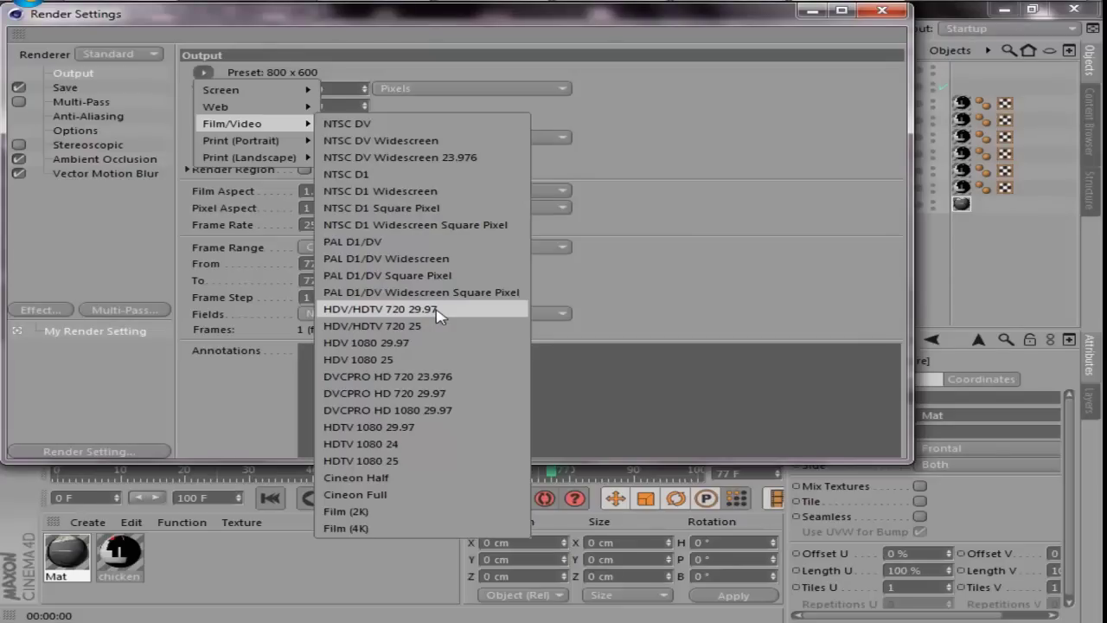
left_click(438, 317)
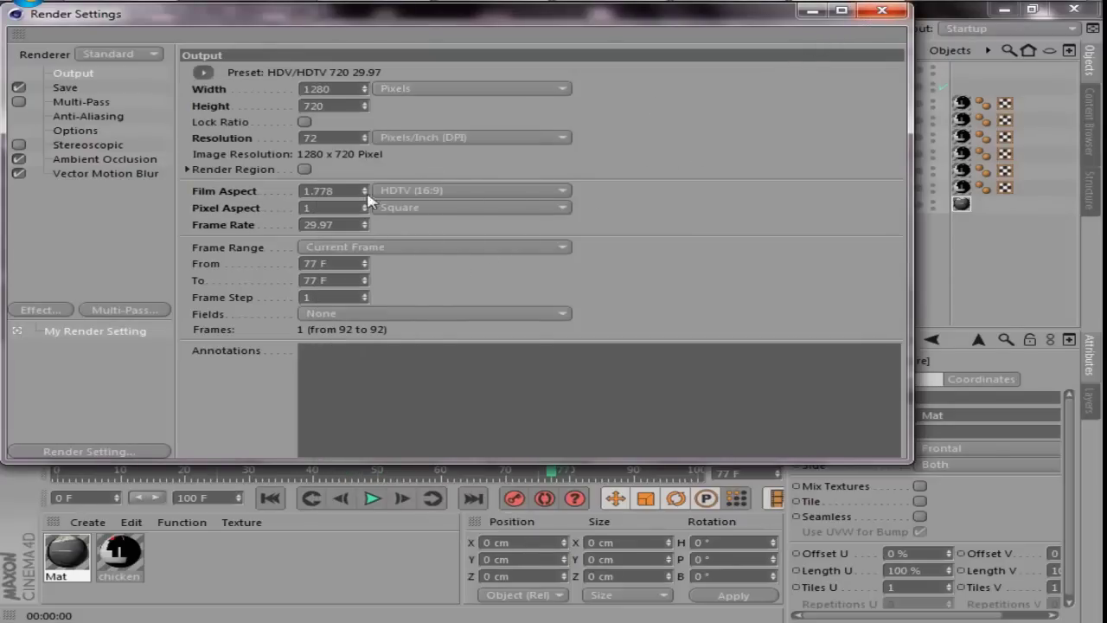
left_click_drag(350, 262, 256, 262)
type("0")
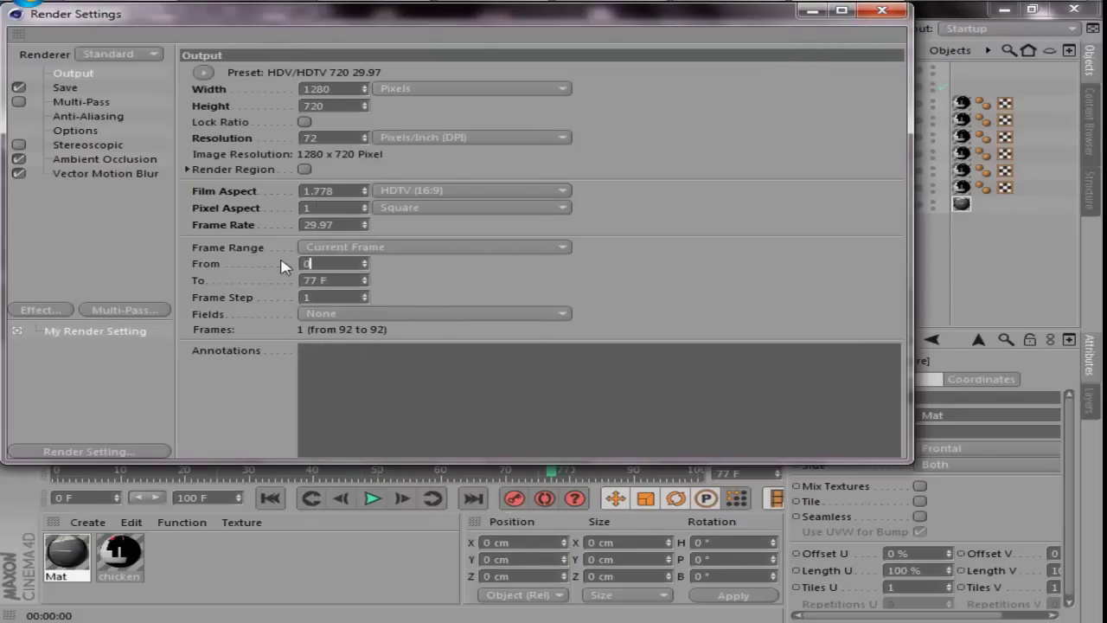
key("Tab")
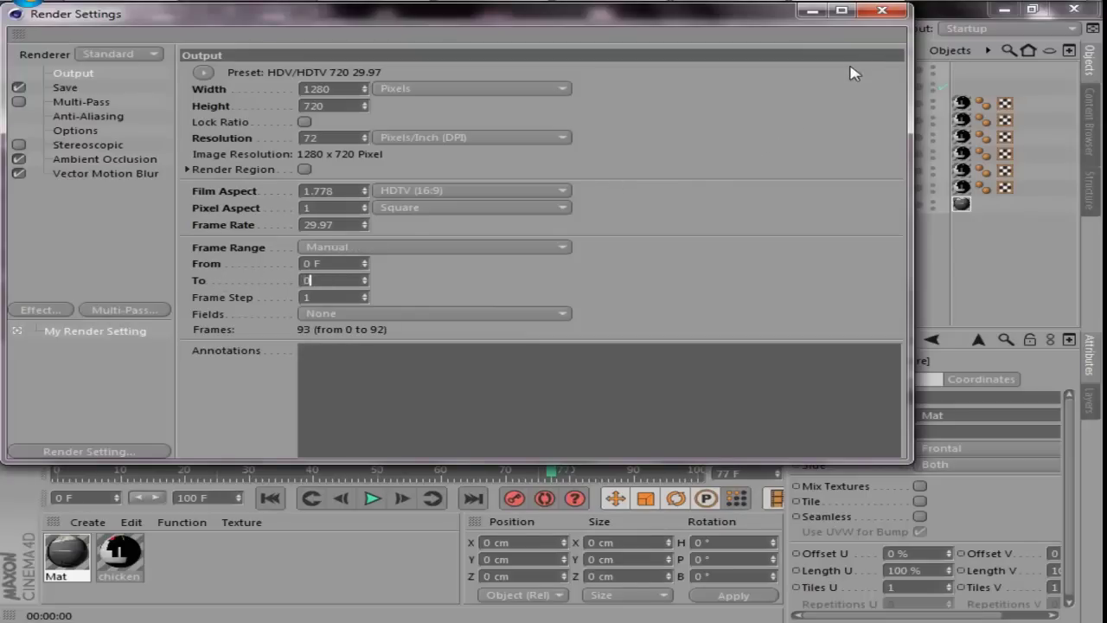
left_click(882, 11)
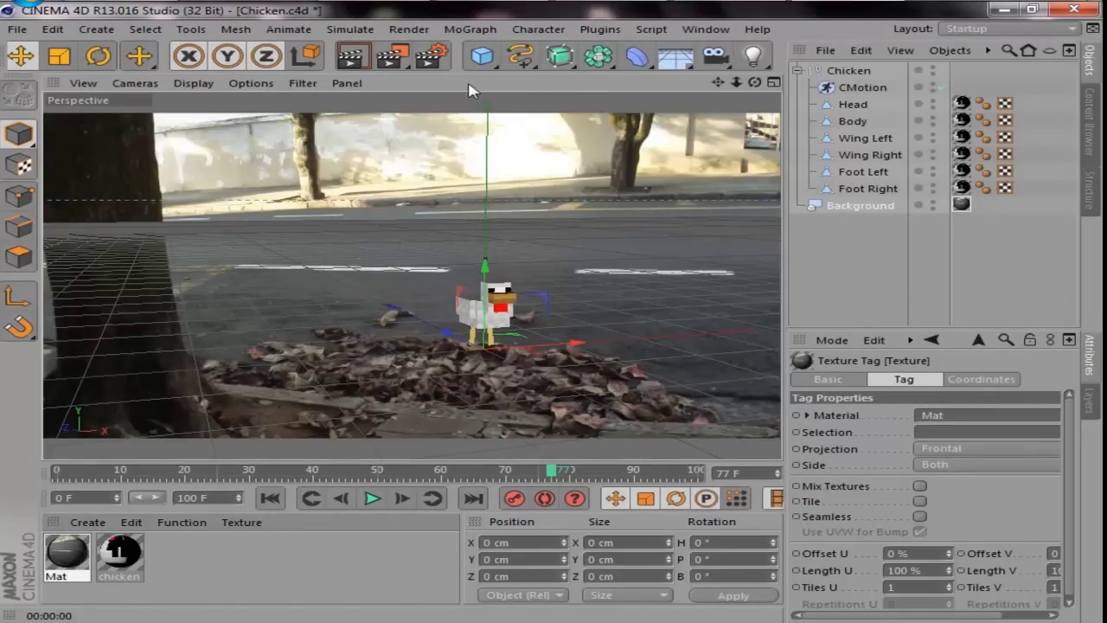
Orbit the viewport until the chicken sits small across the street, then render a preview
left_click(350, 55)
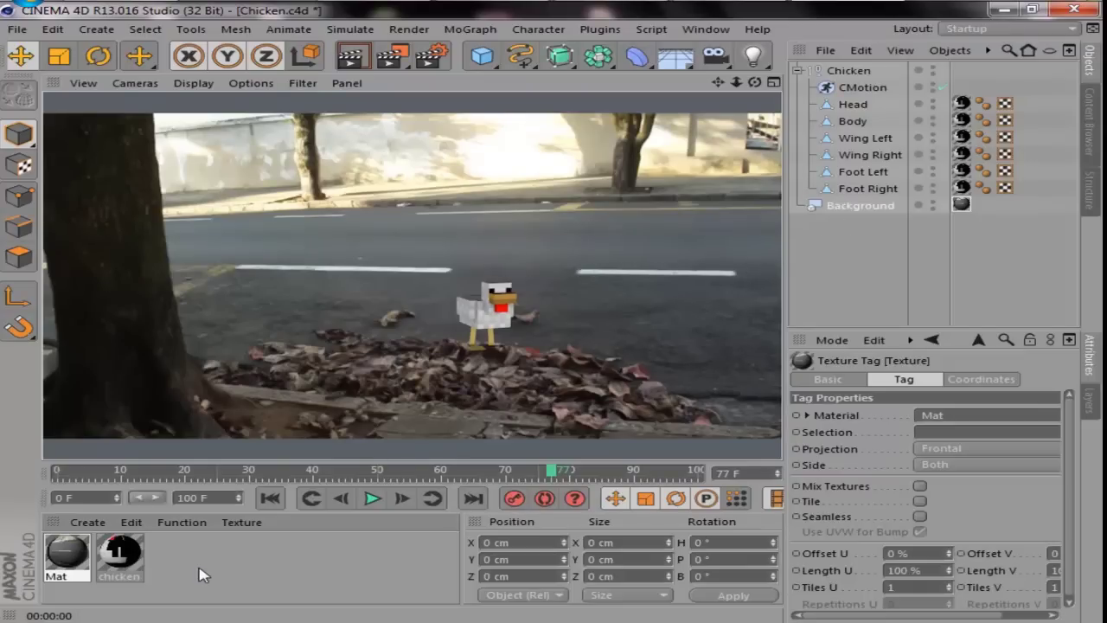
left_click(551, 317)
left_click_drag(551, 313, 410, 274)
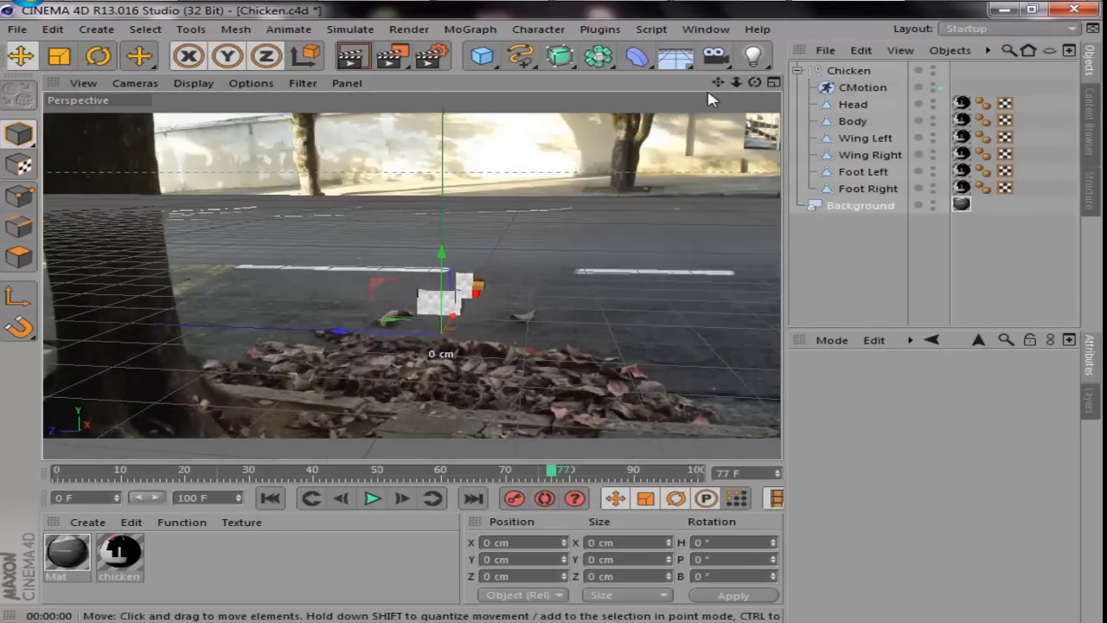
left_click_drag(413, 272, 216, 208)
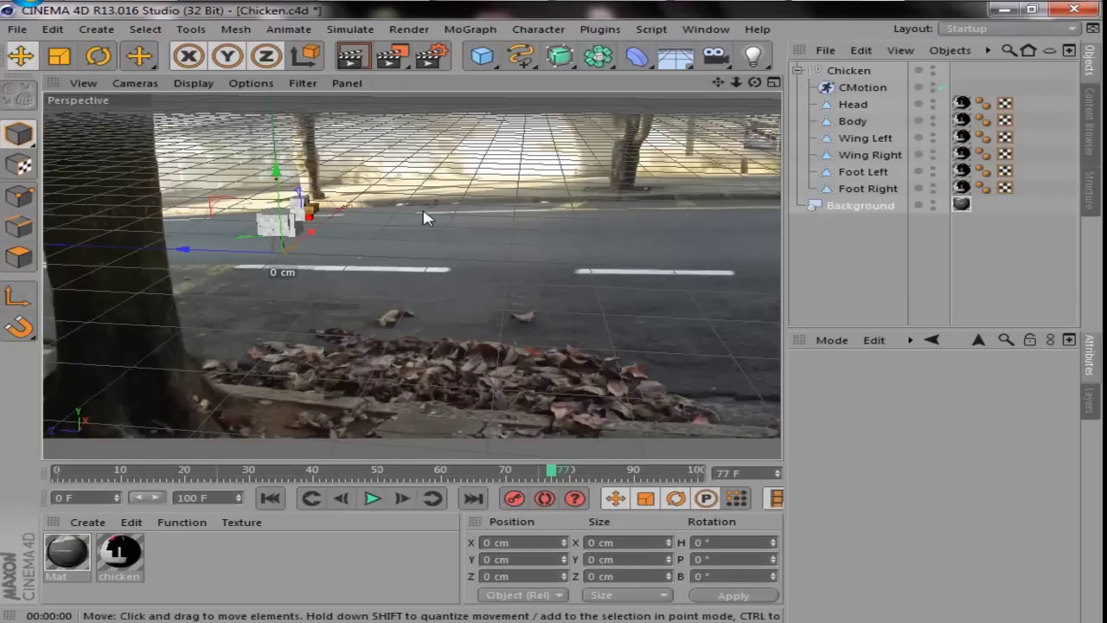
key("ctrl+r")
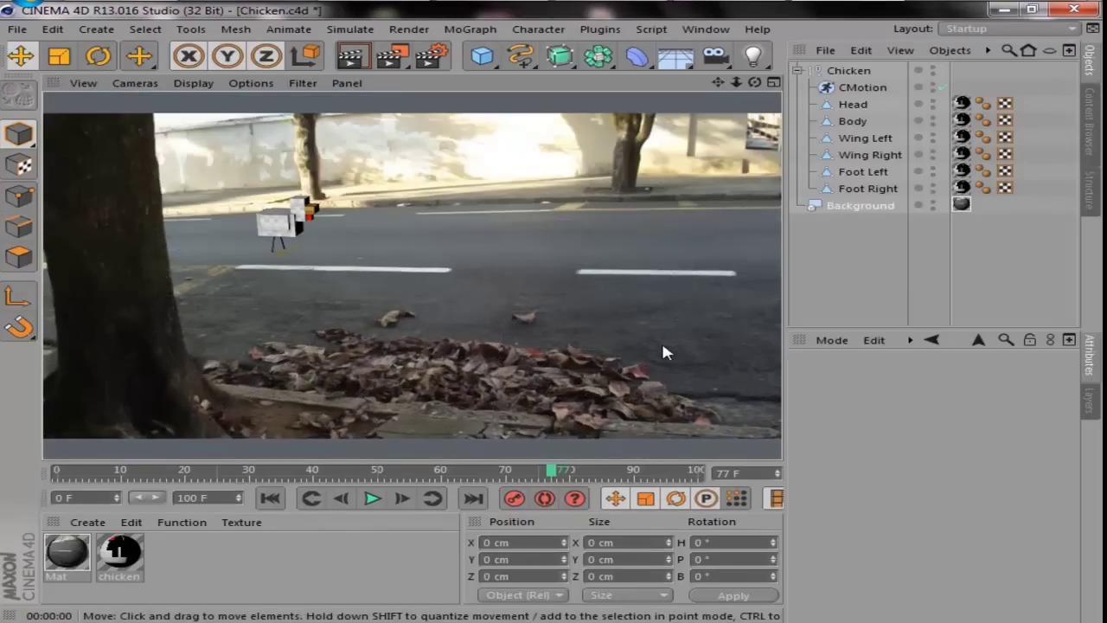
left_click(859, 287)
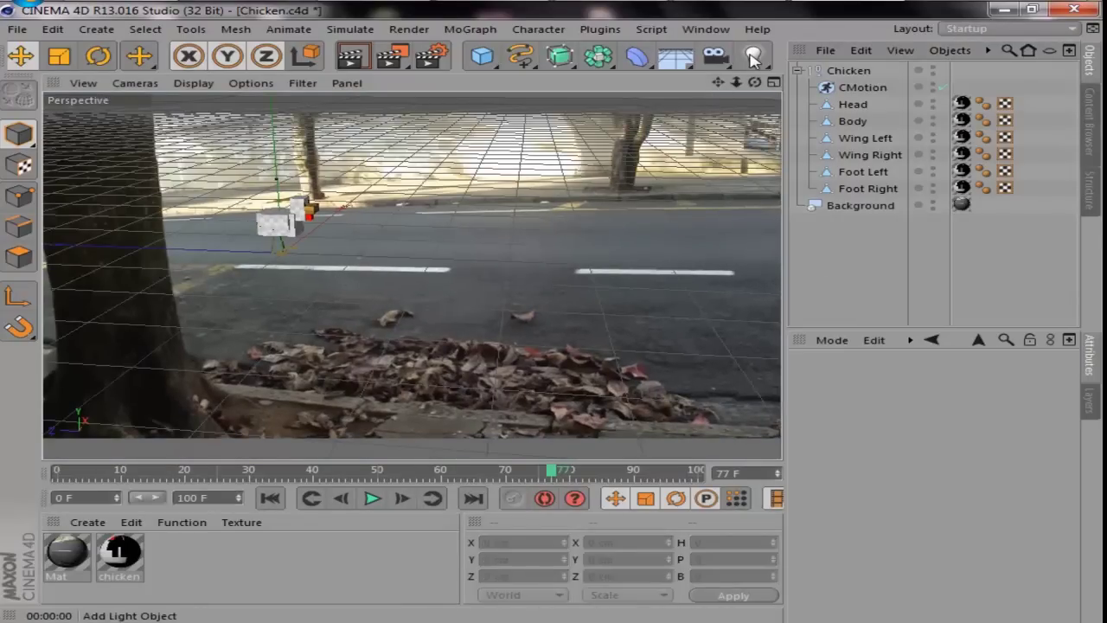
left_click_drag(752, 57, 817, 72)
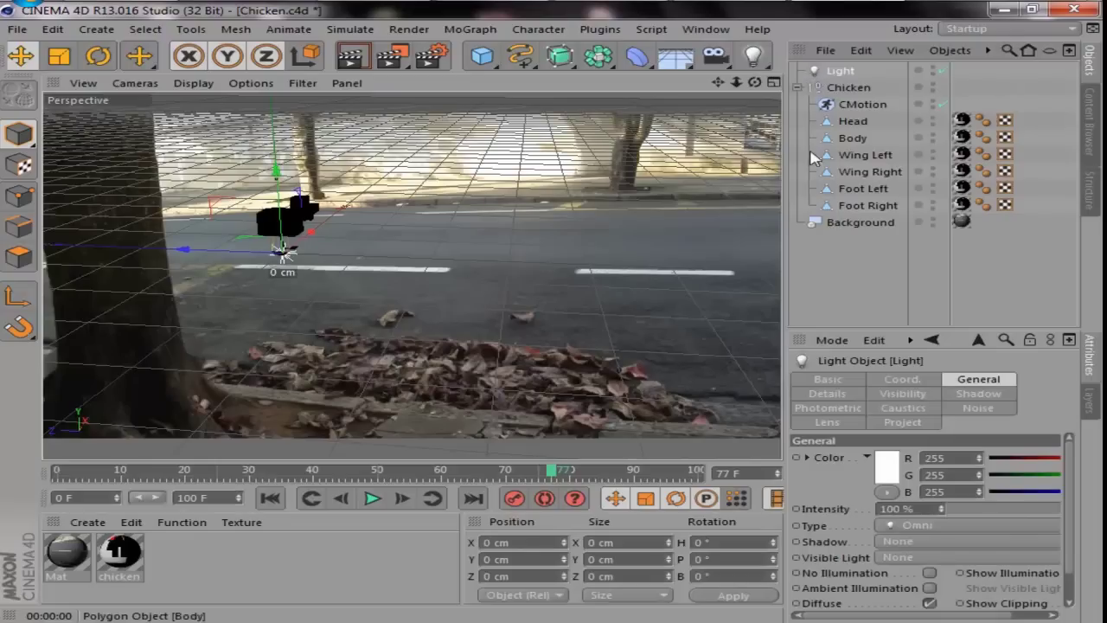
left_click_drag(294, 235, 294, 104)
mouse_move(212, 132)
left_mouse_down()
mouse_move(415, 132)
mouse_move(368, 132)
left_mouse_up()
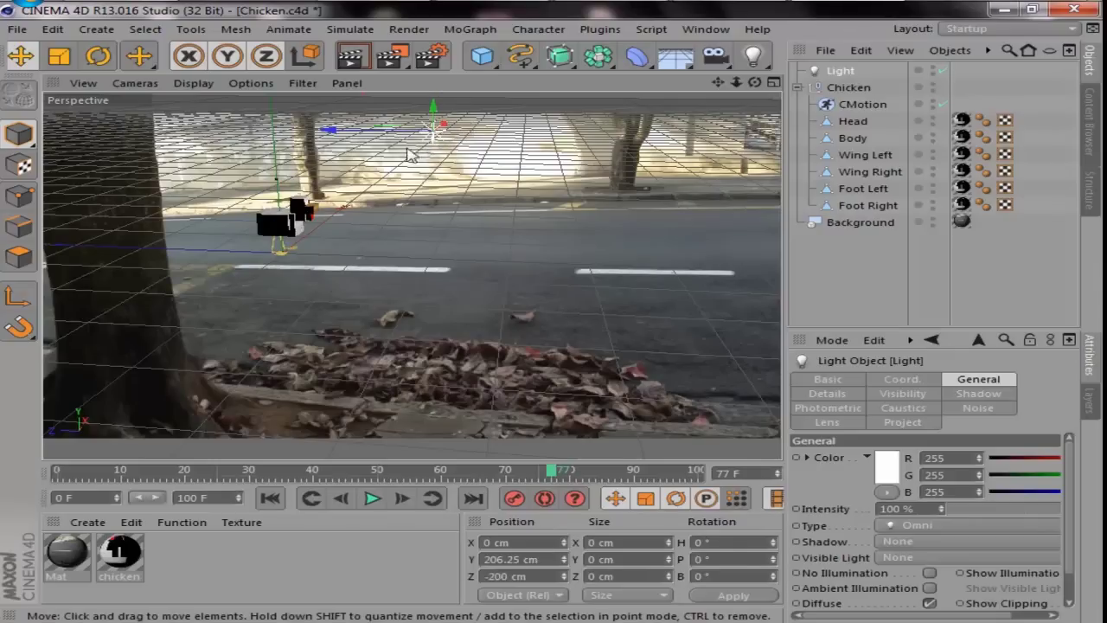
left_click(353, 58)
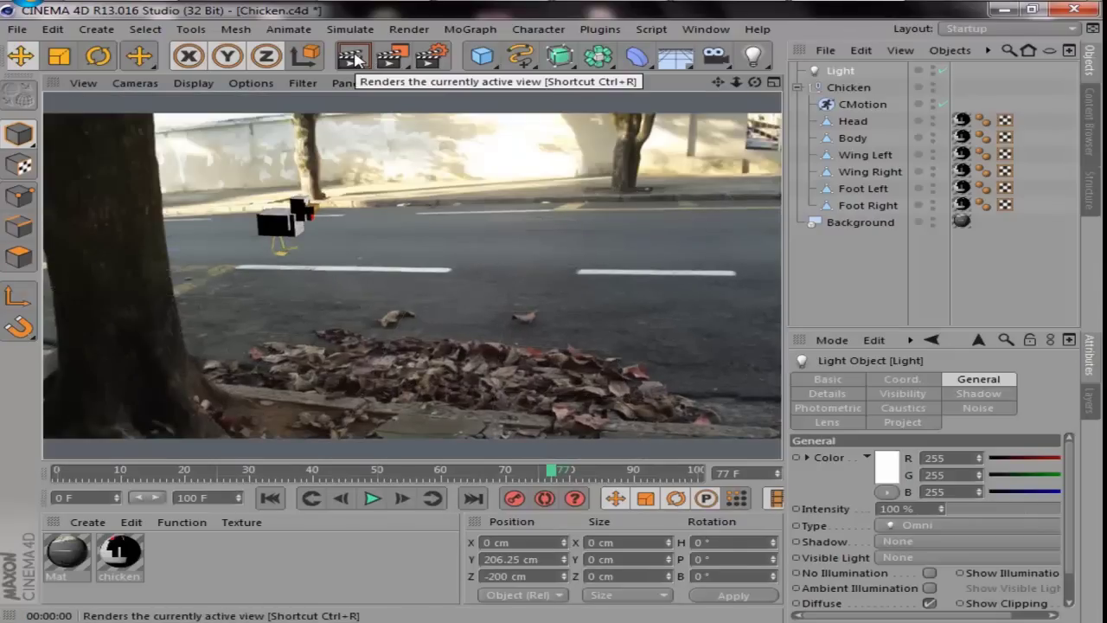
left_click_drag(690, 175, 531, 202)
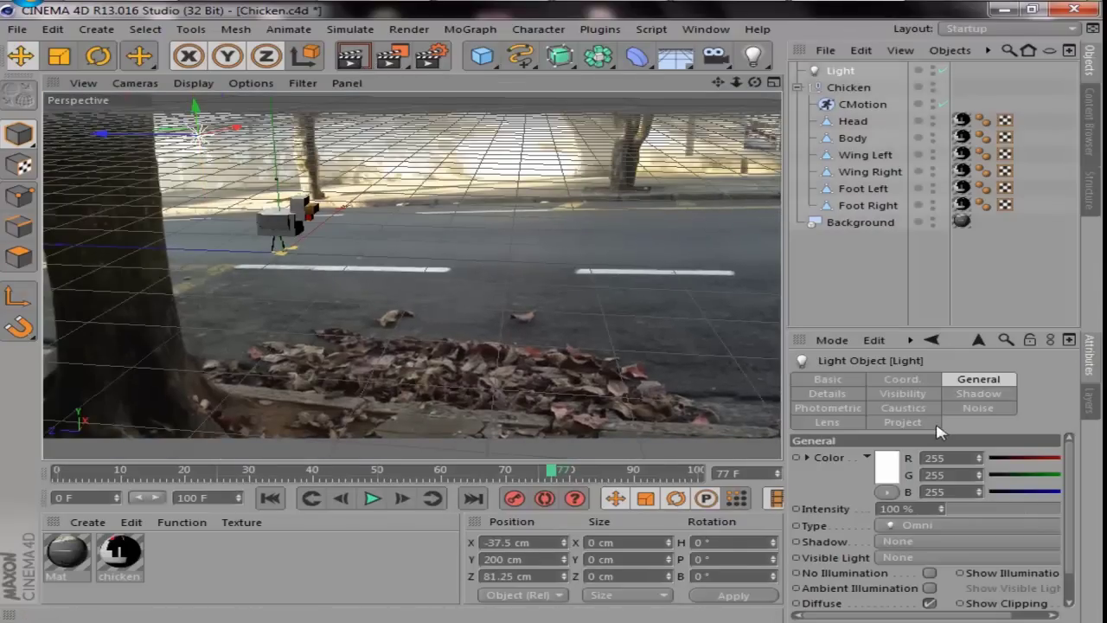
left_click(939, 525)
left_click(938, 525)
left_click(938, 543)
left_click(940, 576)
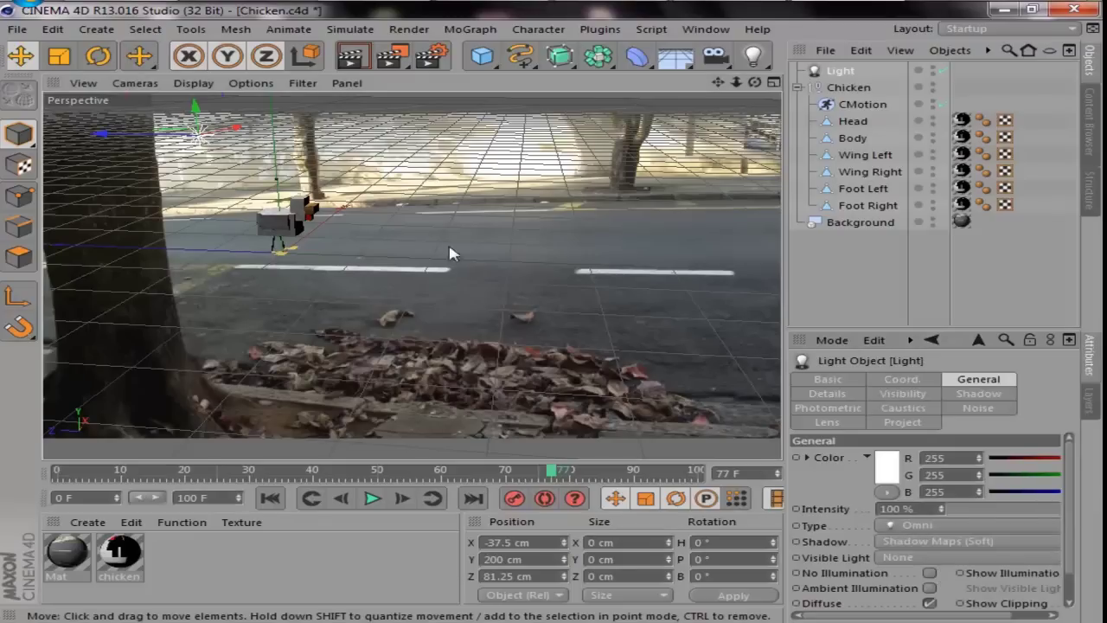
left_click_drag(152, 133, 256, 150)
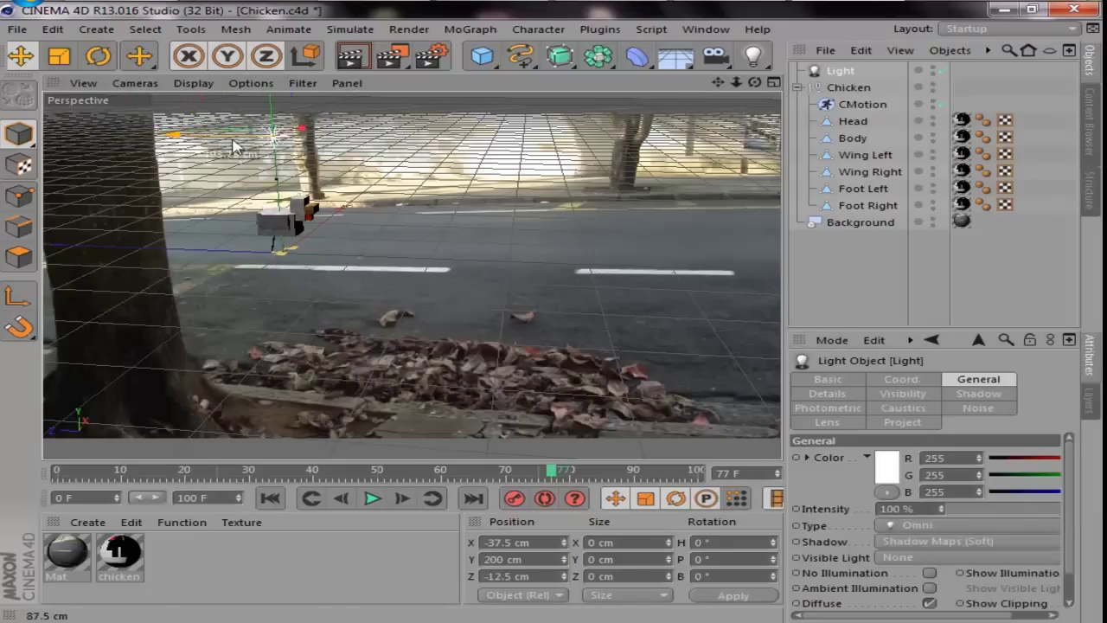
mouse_move(303, 111)
left_mouse_down()
mouse_move(313, 104)
mouse_move(312, 117)
left_mouse_up()
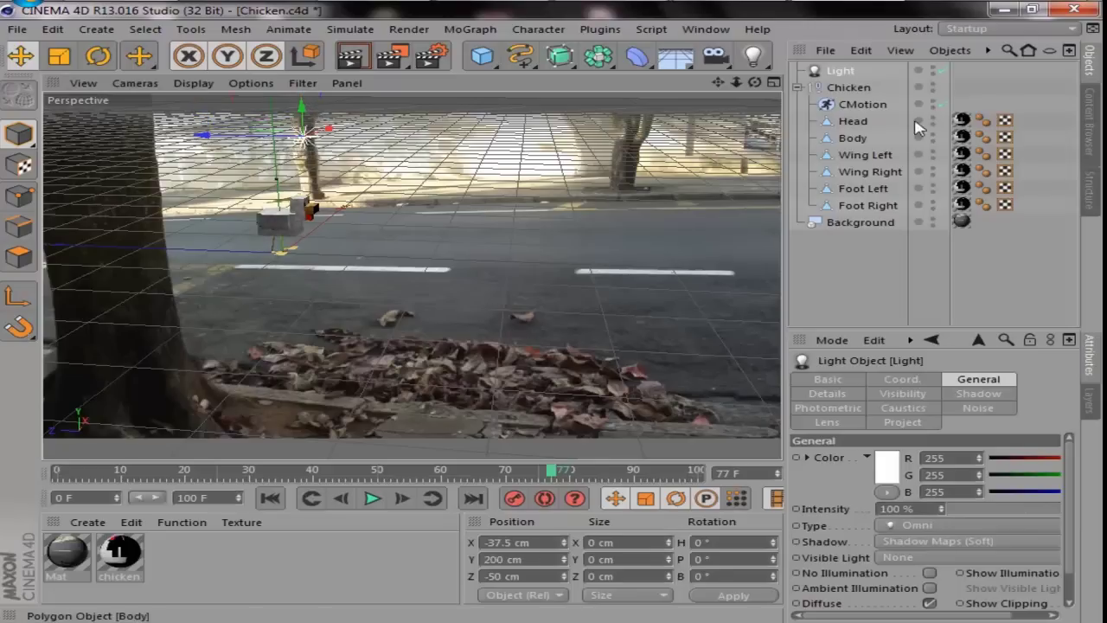
left_click(899, 508)
type("120")
key("Return")
left_click(366, 59)
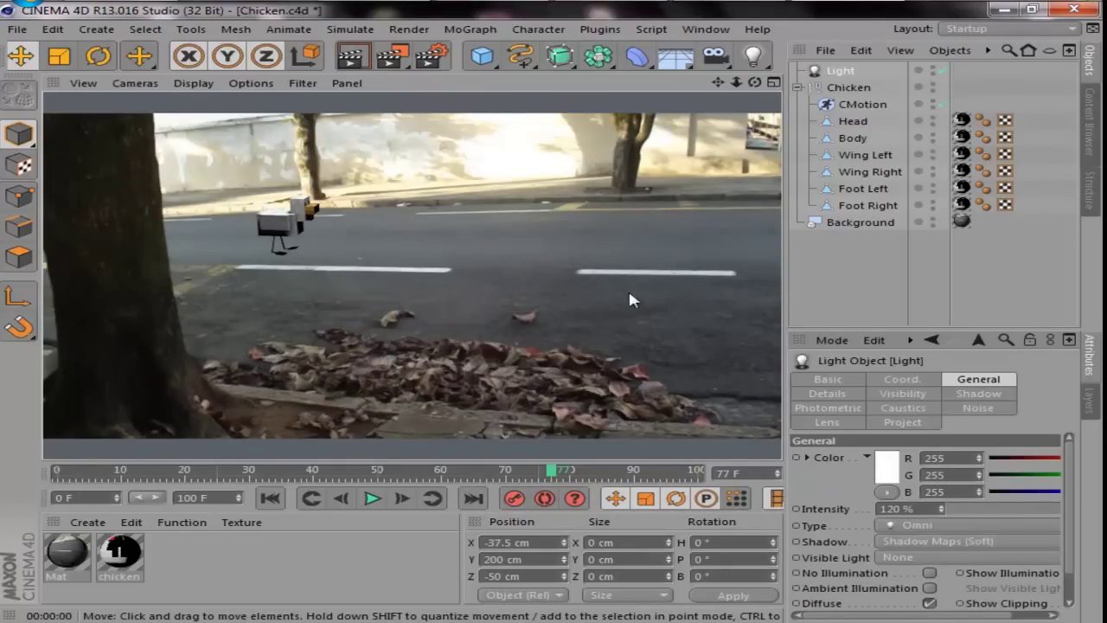
left_click(857, 72)
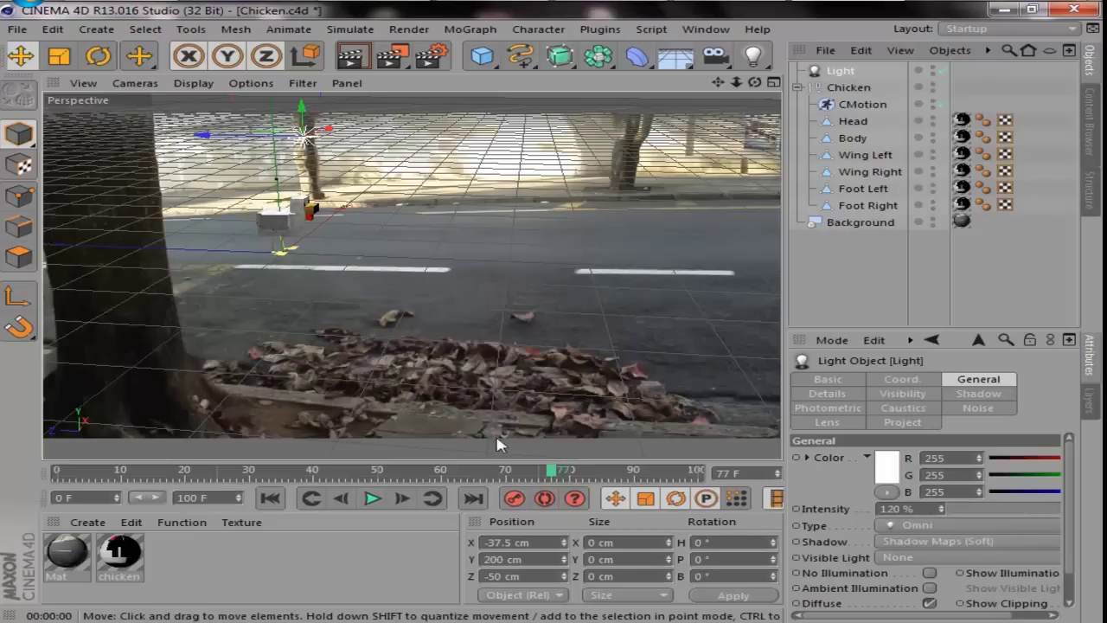
mouse_move(554, 471)
left_mouse_down()
mouse_move(188, 472)
mouse_move(350, 472)
left_mouse_up()
left_click(270, 498)
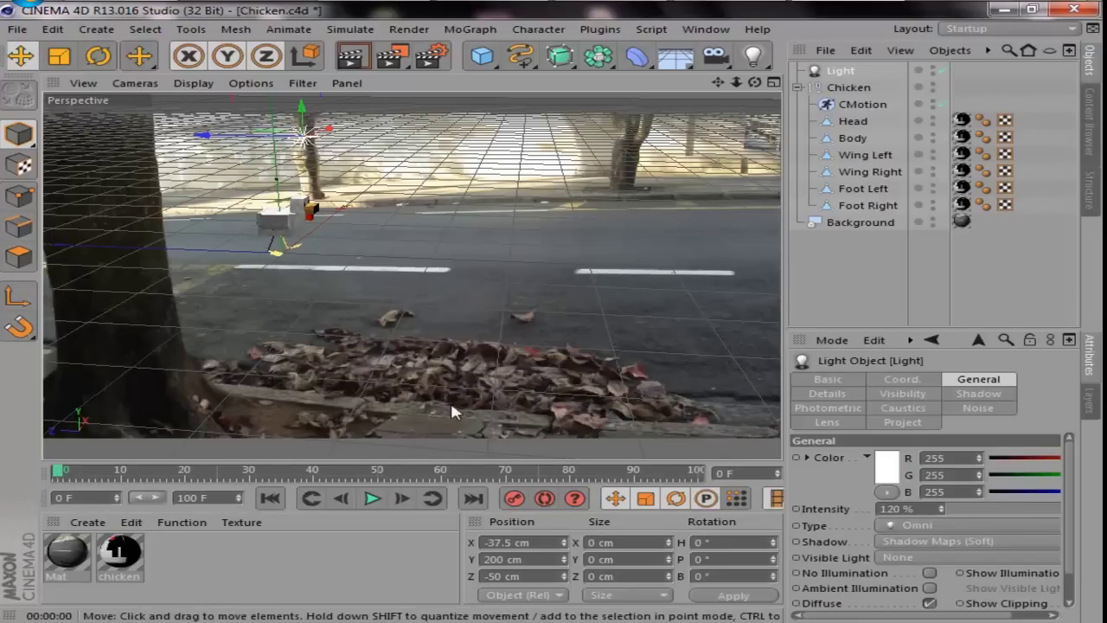
left_click(852, 87)
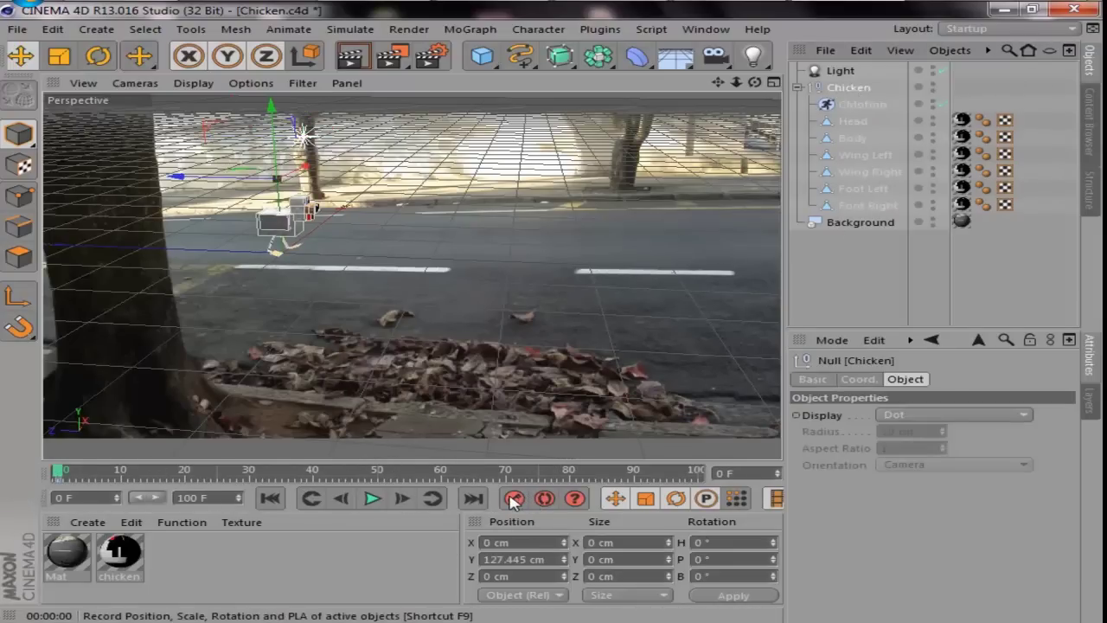
At frame 40, drag the chicken to the right along the street
left_click(372, 499)
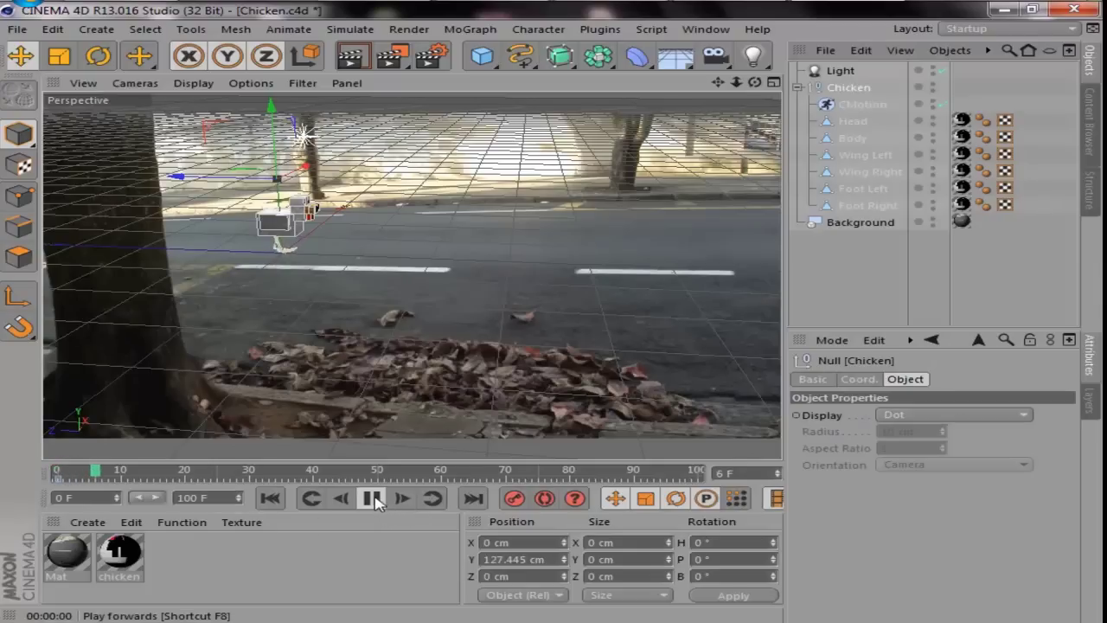
left_click(373, 499)
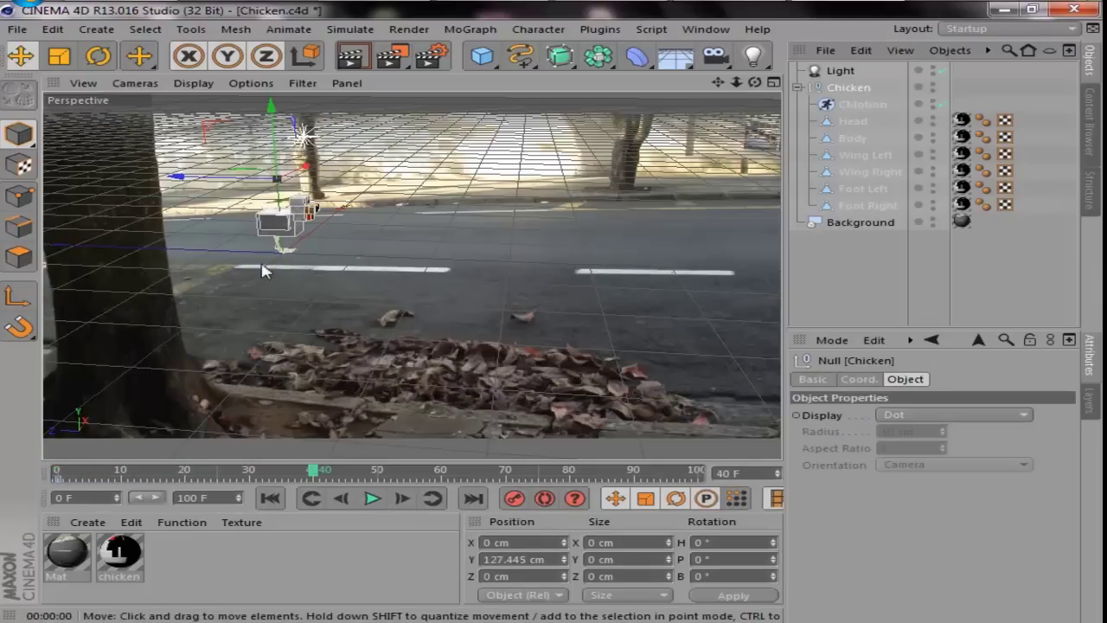
left_click_drag(235, 180, 595, 181)
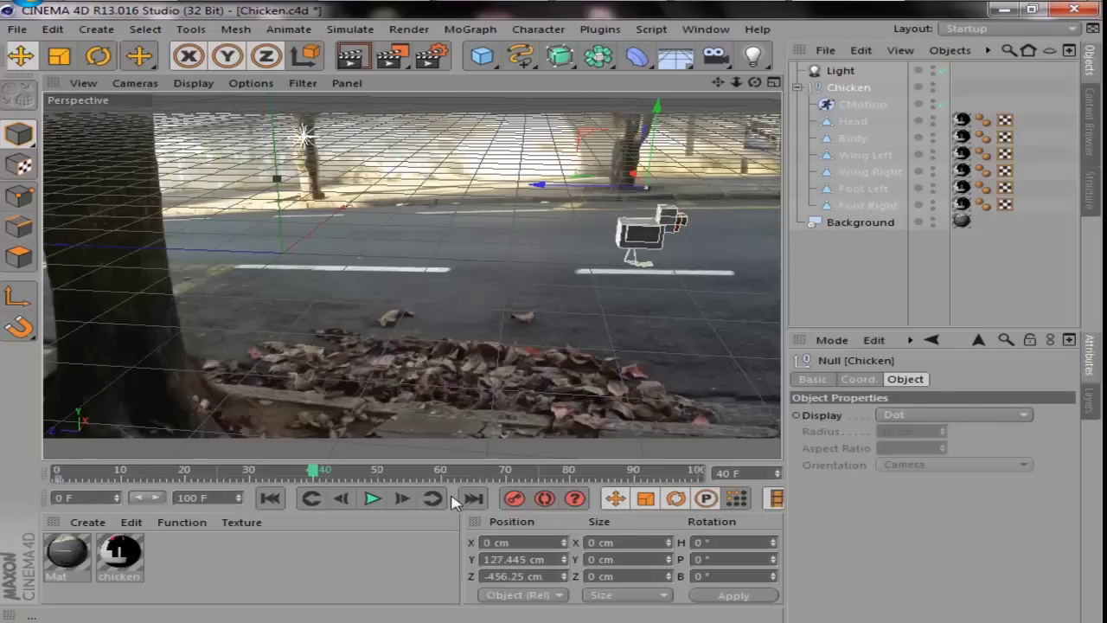
Replay the chicken's walk several times, checking frames 37, 40 and 78
left_click(269, 499)
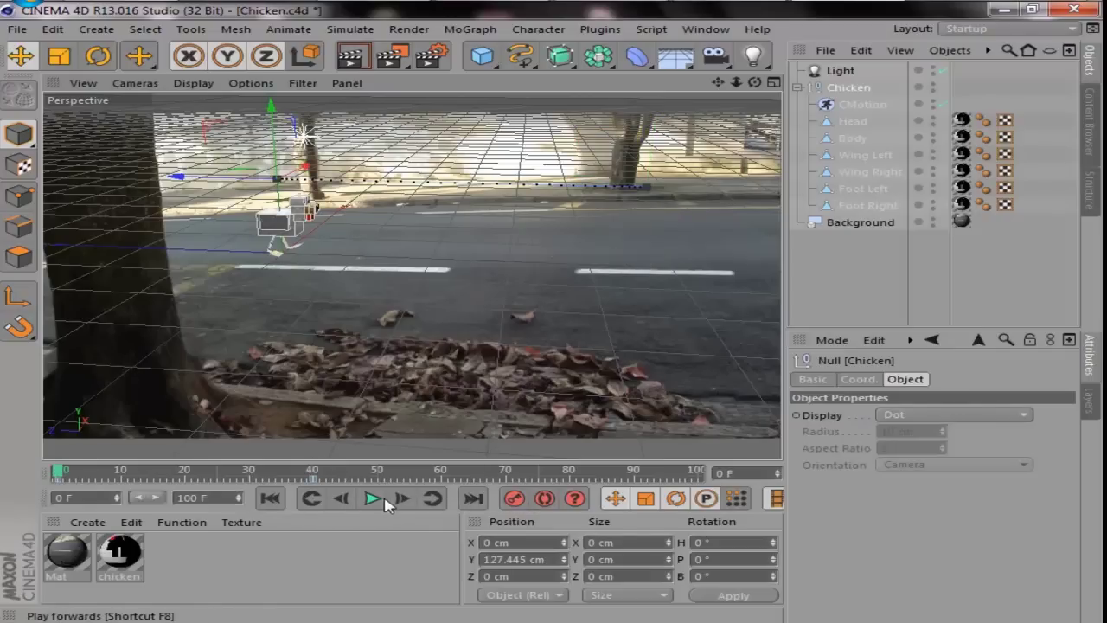
left_click(373, 499)
left_click(373, 499)
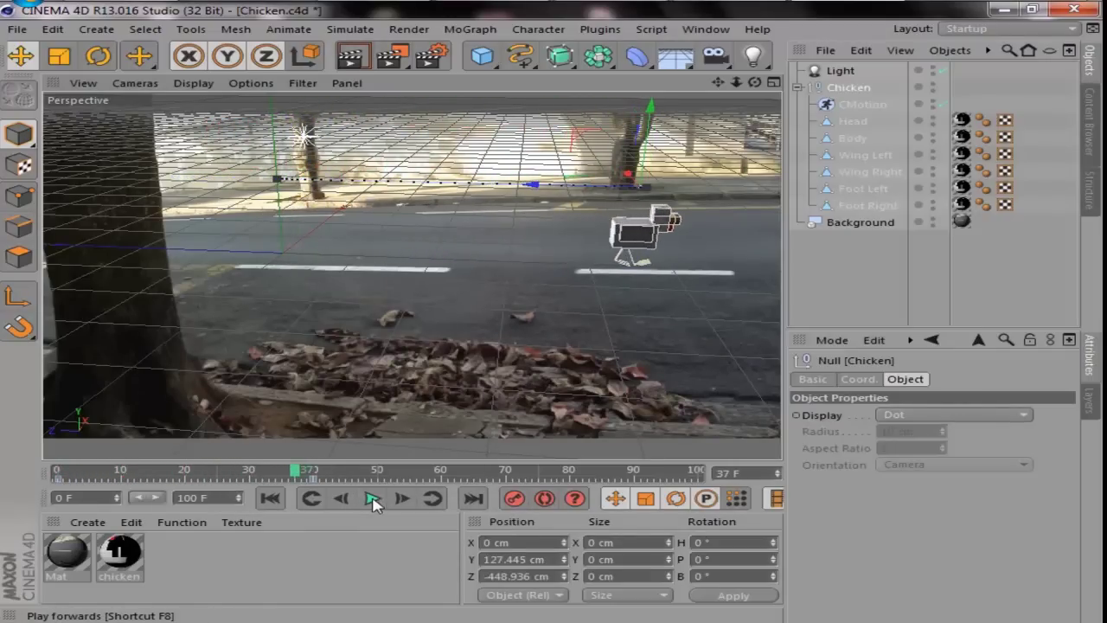
left_click_drag(298, 476, 313, 480)
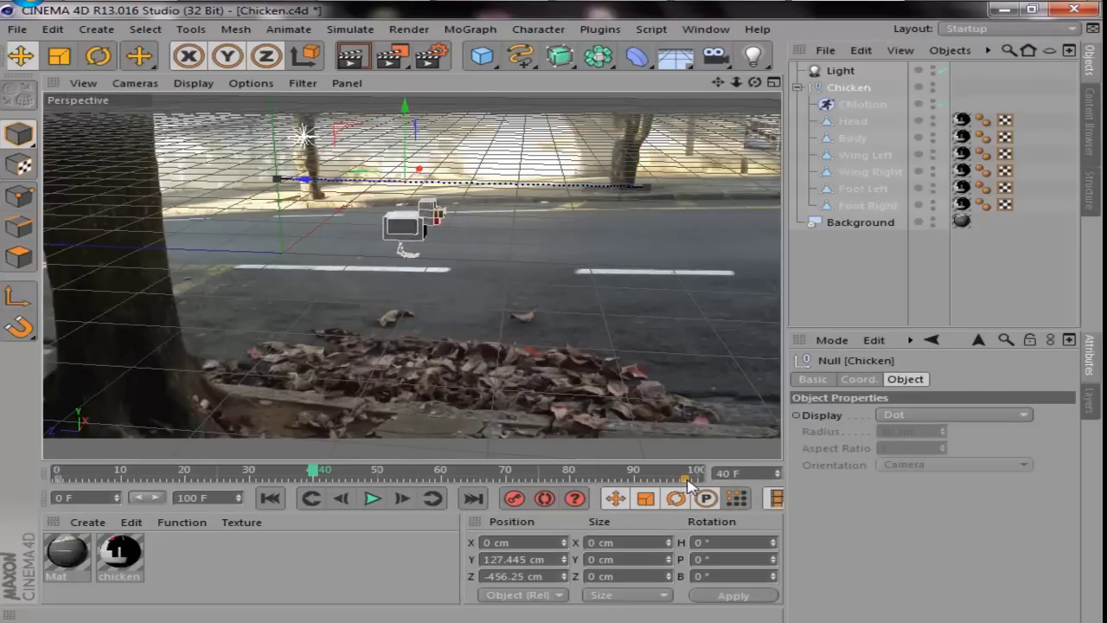
left_click(270, 498)
left_click(373, 499)
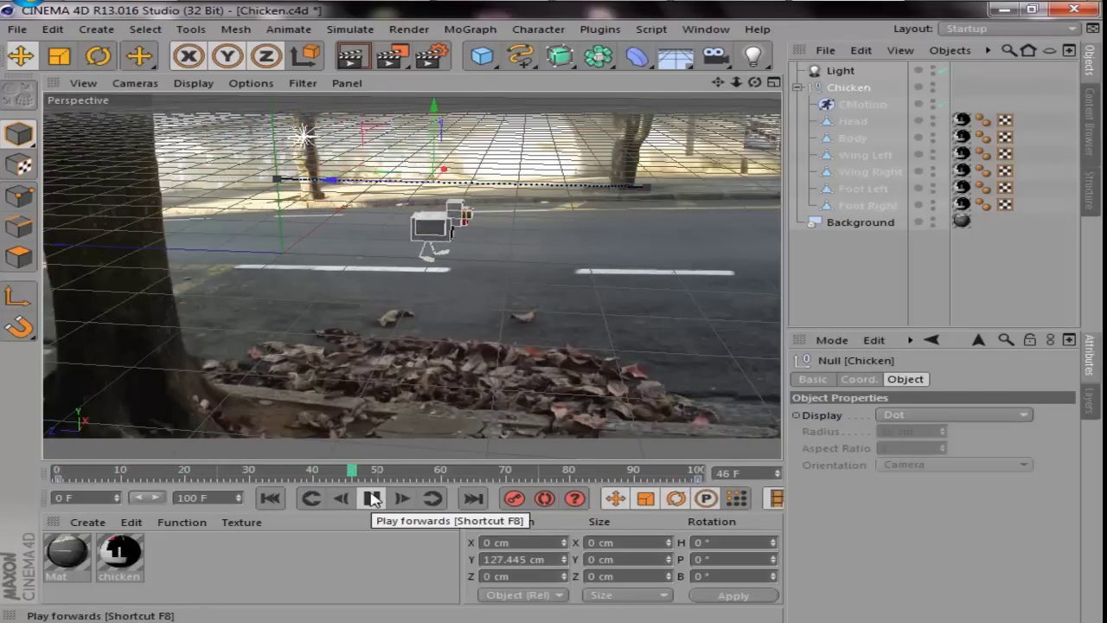
left_click(373, 499)
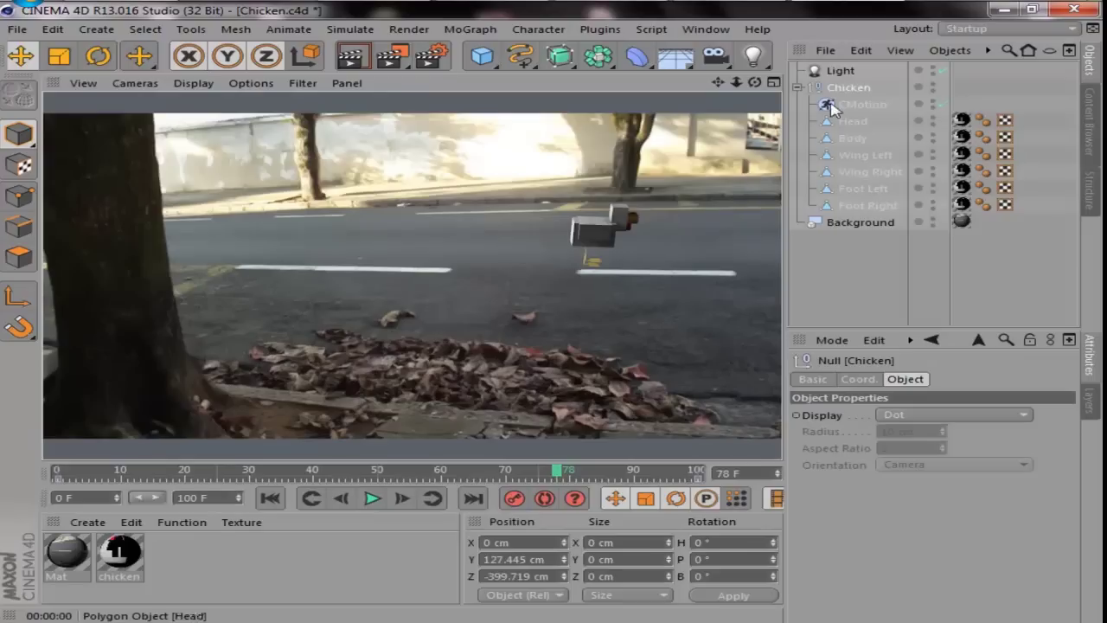
left_click(839, 72)
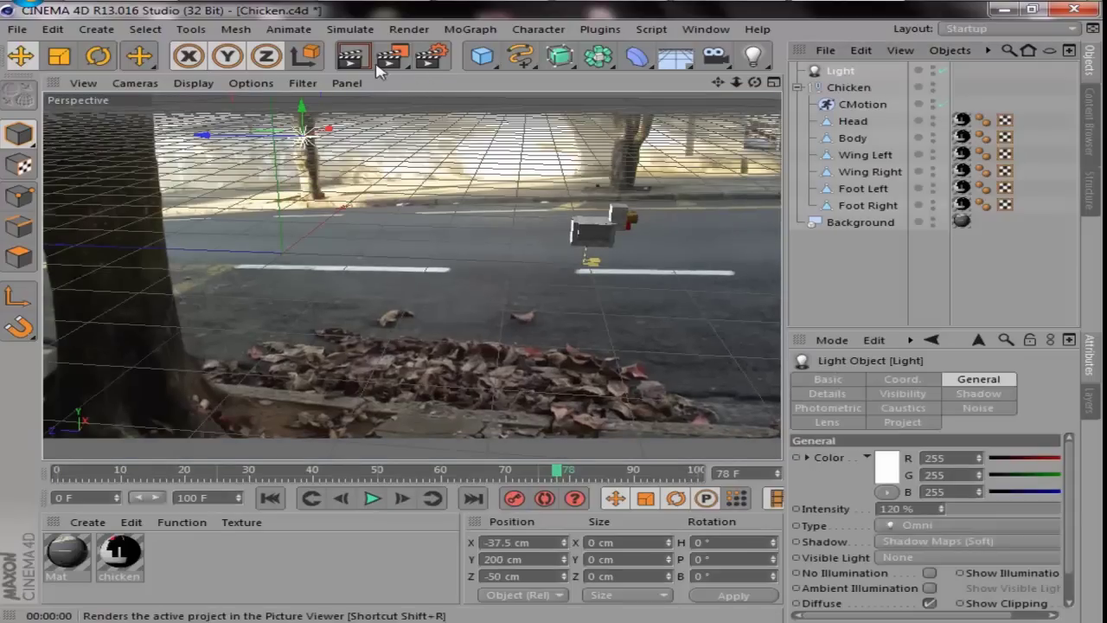
Preview-render the current frame, then play the walk through to frame 74
left_click(362, 59)
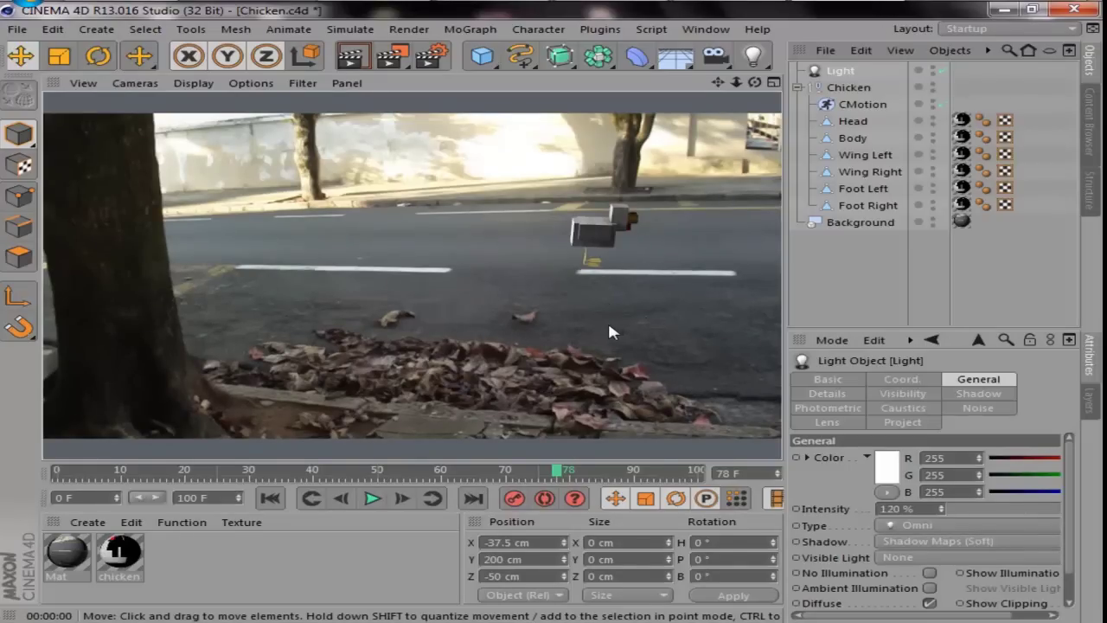
left_click(750, 316)
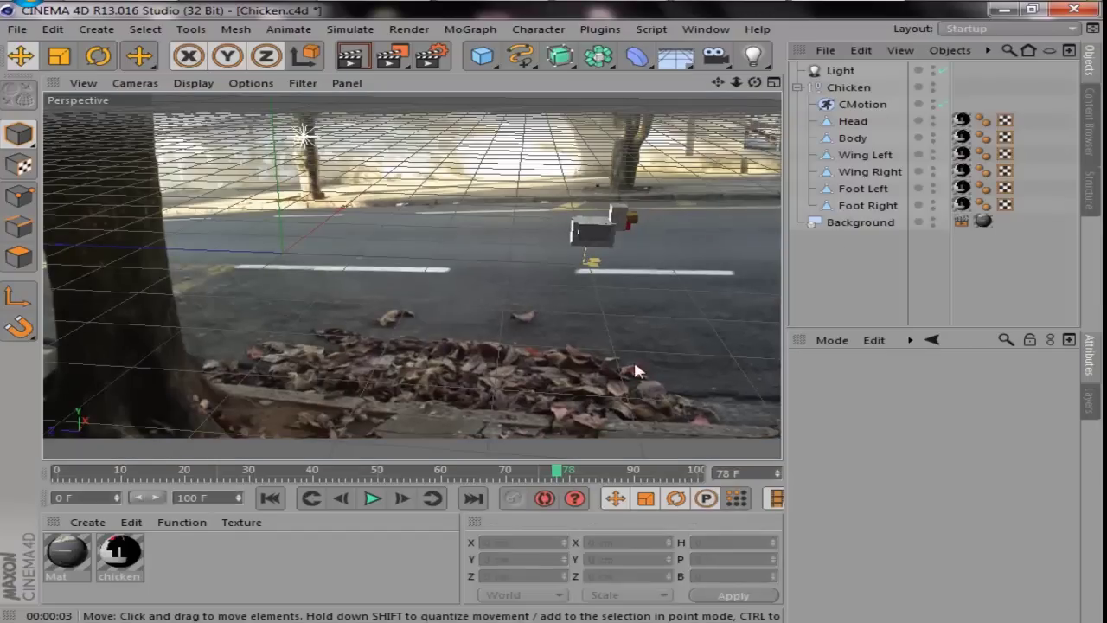
left_click(311, 498)
left_click(372, 498)
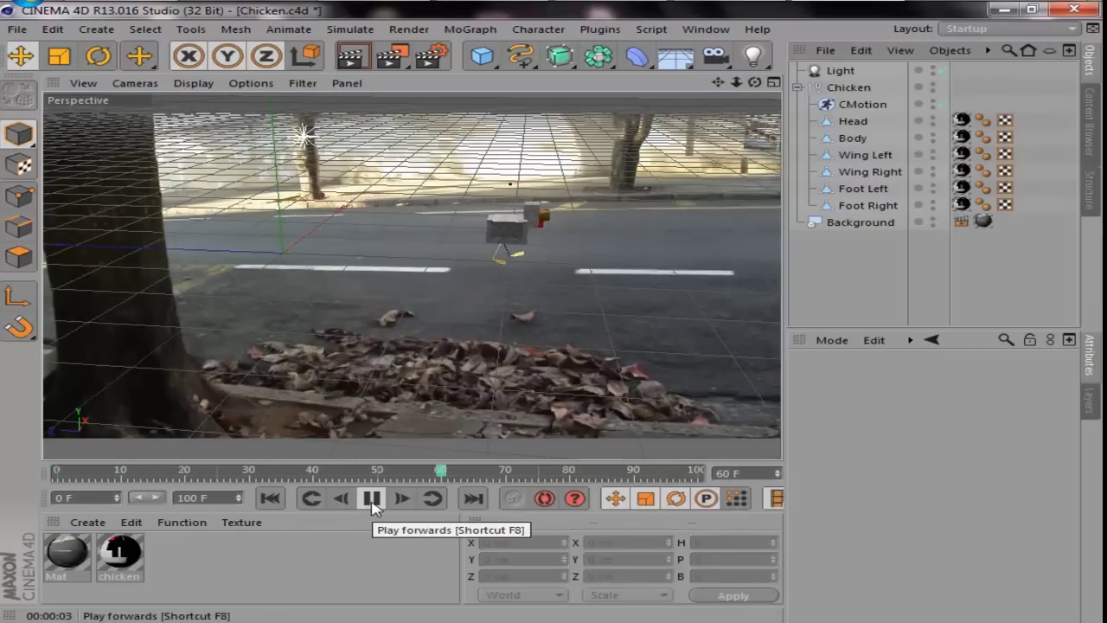
left_click(372, 498)
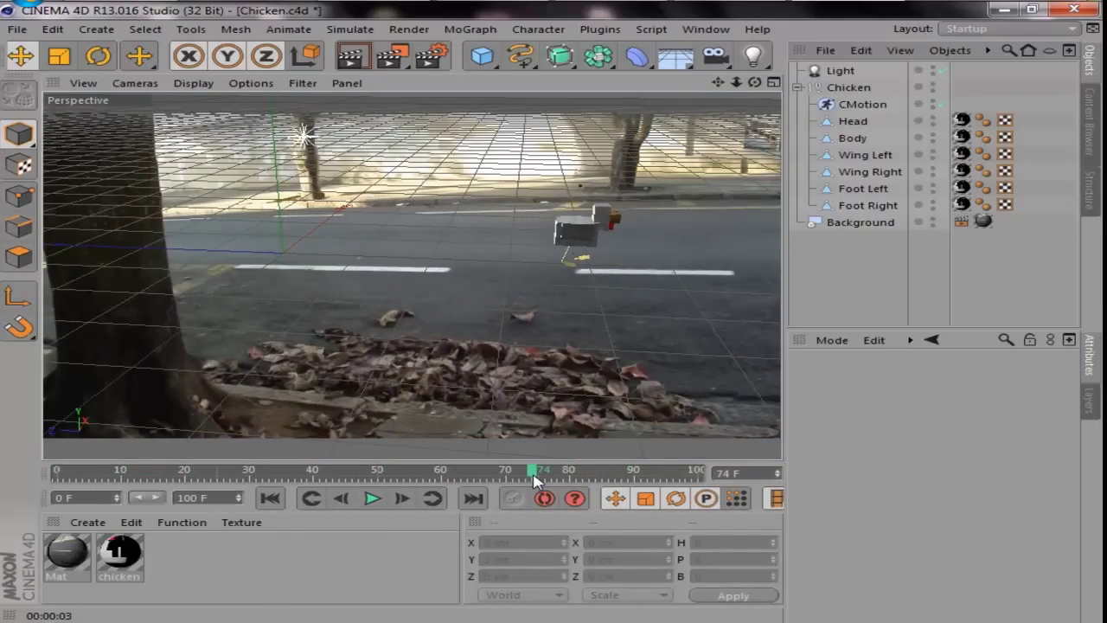
Scrub the timeline, render a preview at frame 39, and select the scene's light
left_click_drag(535, 481, 571, 474)
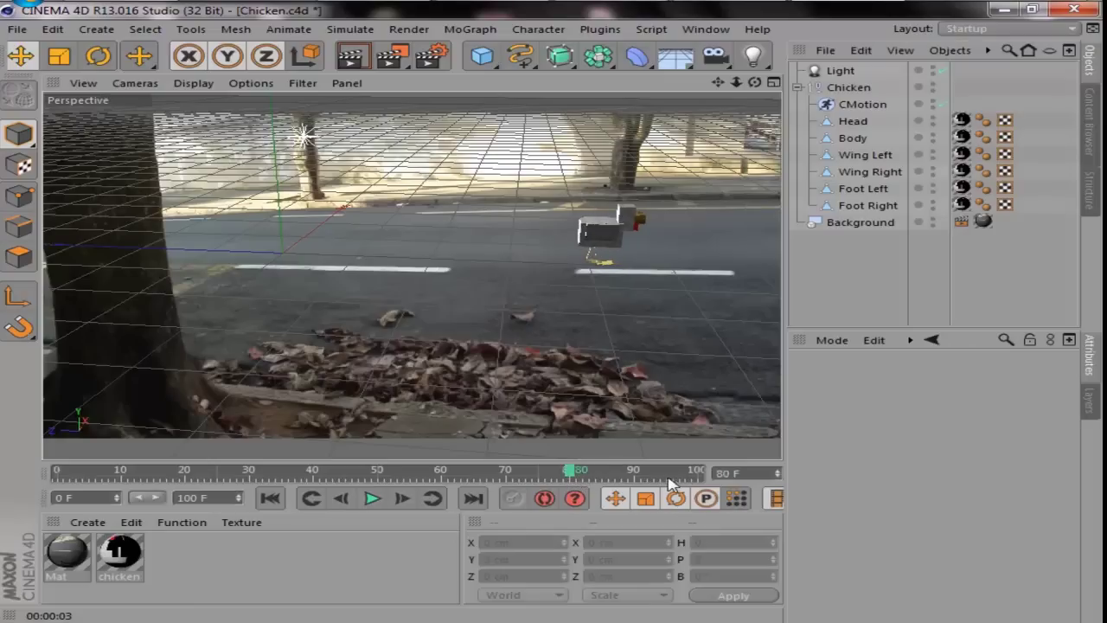
left_click_drag(547, 471, 123, 478)
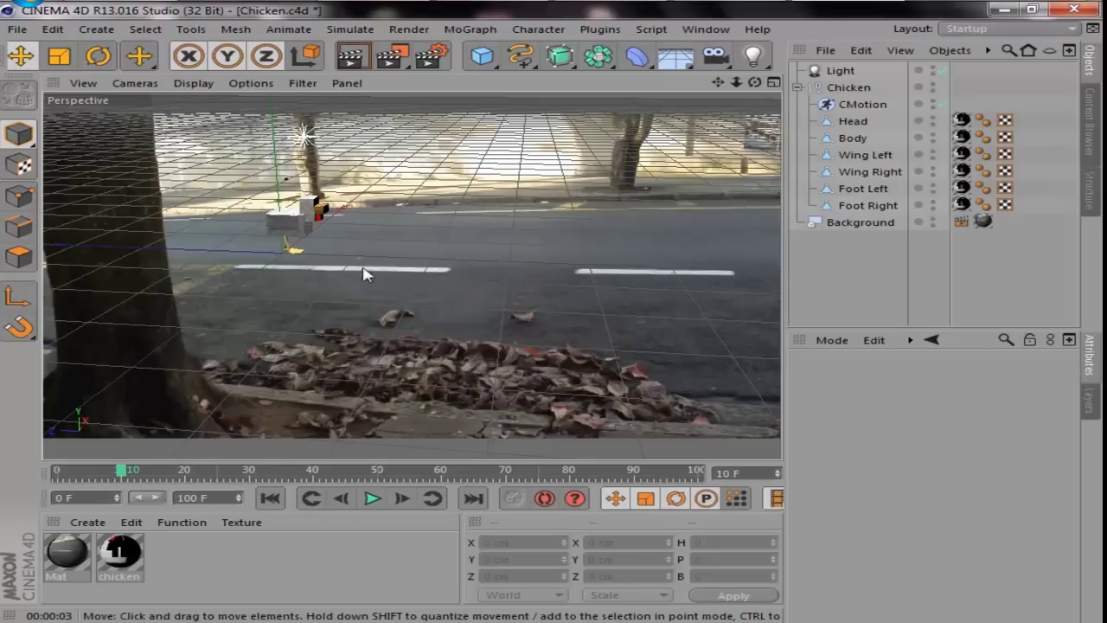
left_click_drag(142, 476, 308, 474)
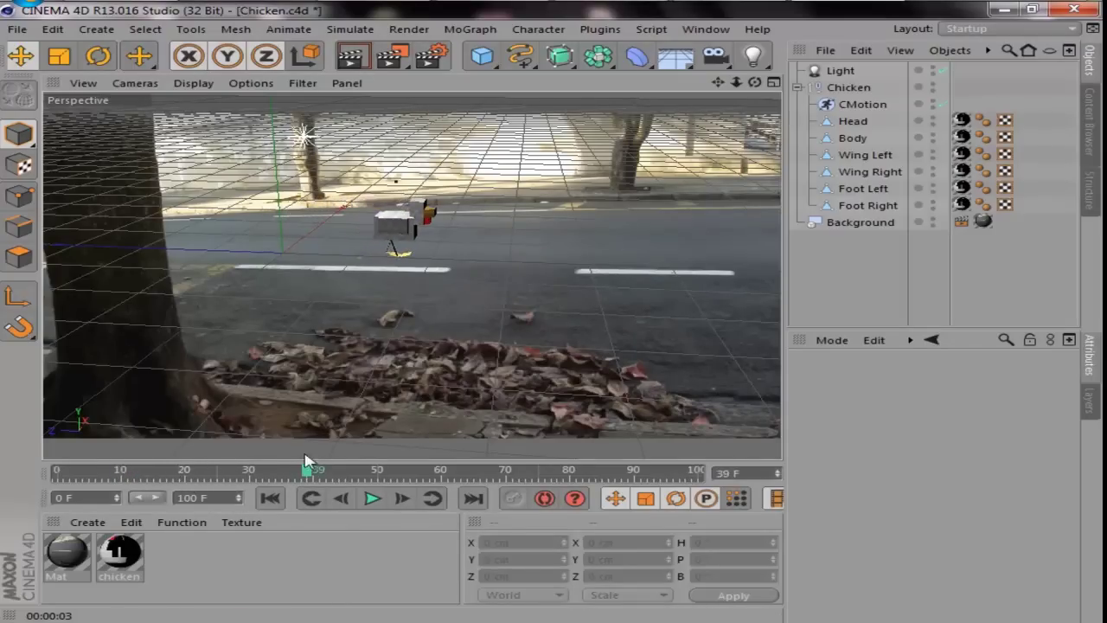
left_click(351, 56)
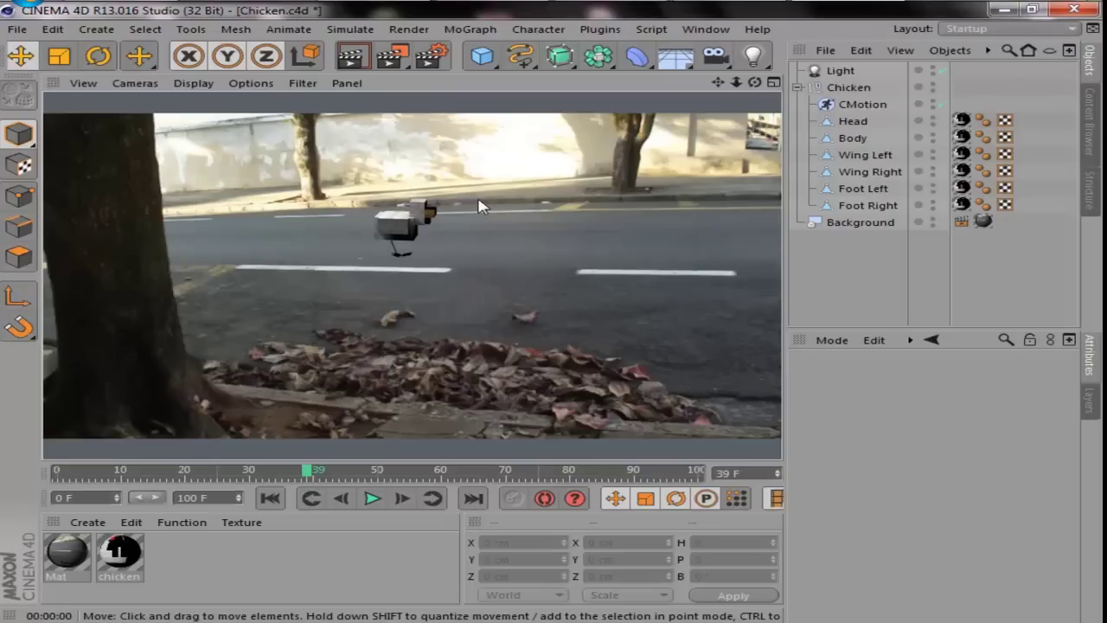
left_click(841, 72)
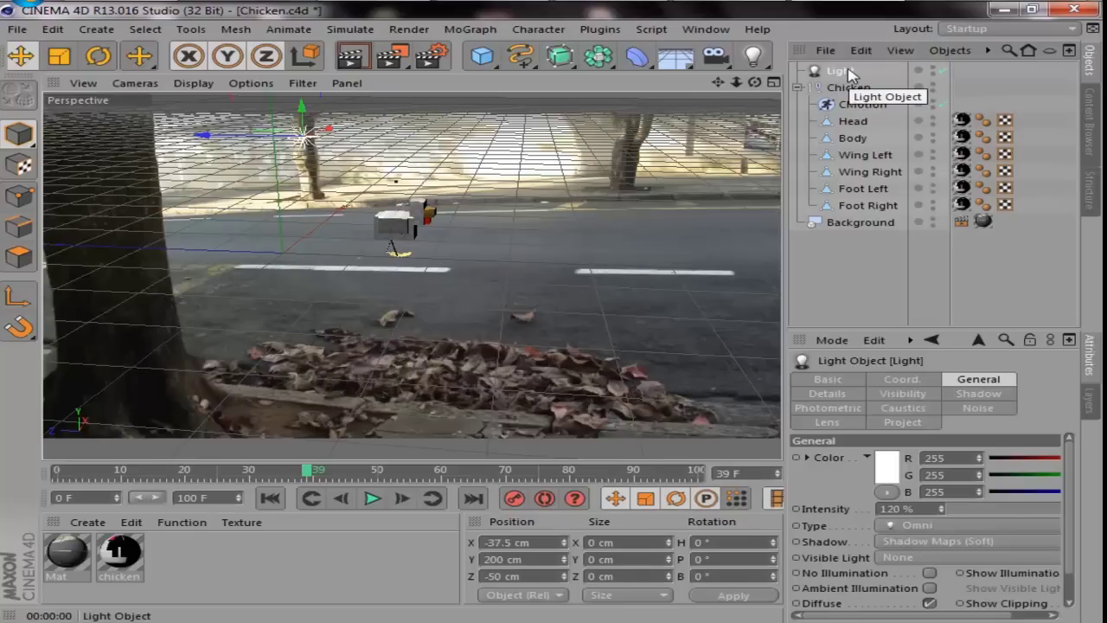
Duplicate the light as Light.1 at Z -512.5 cm and preview the two-light render
left_click_drag(847, 71, 849, 83)
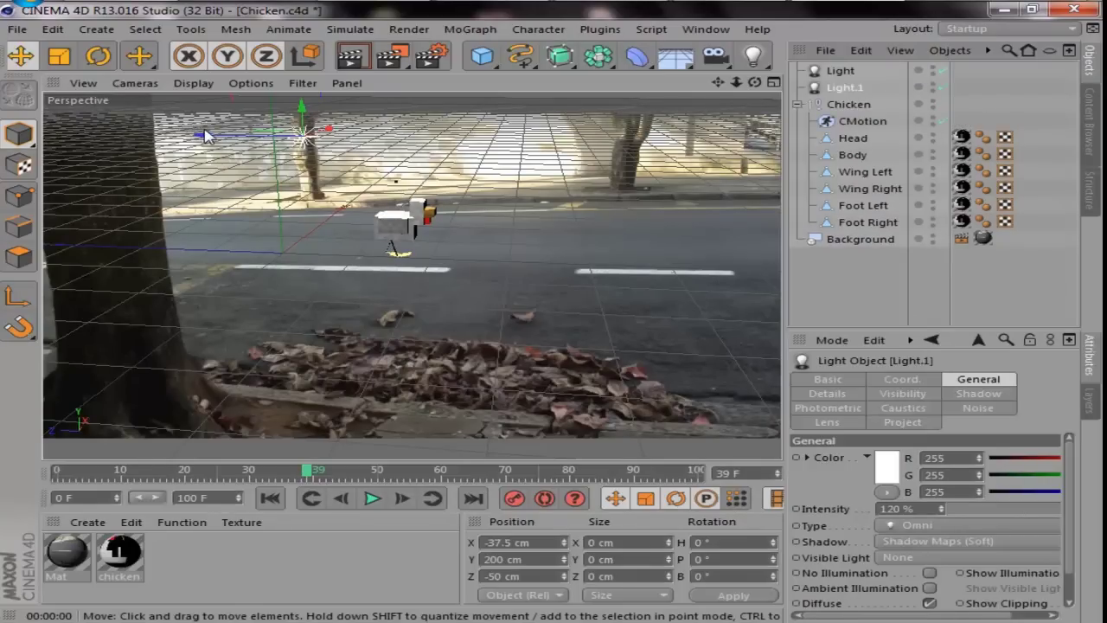
left_click_drag(218, 139, 616, 159)
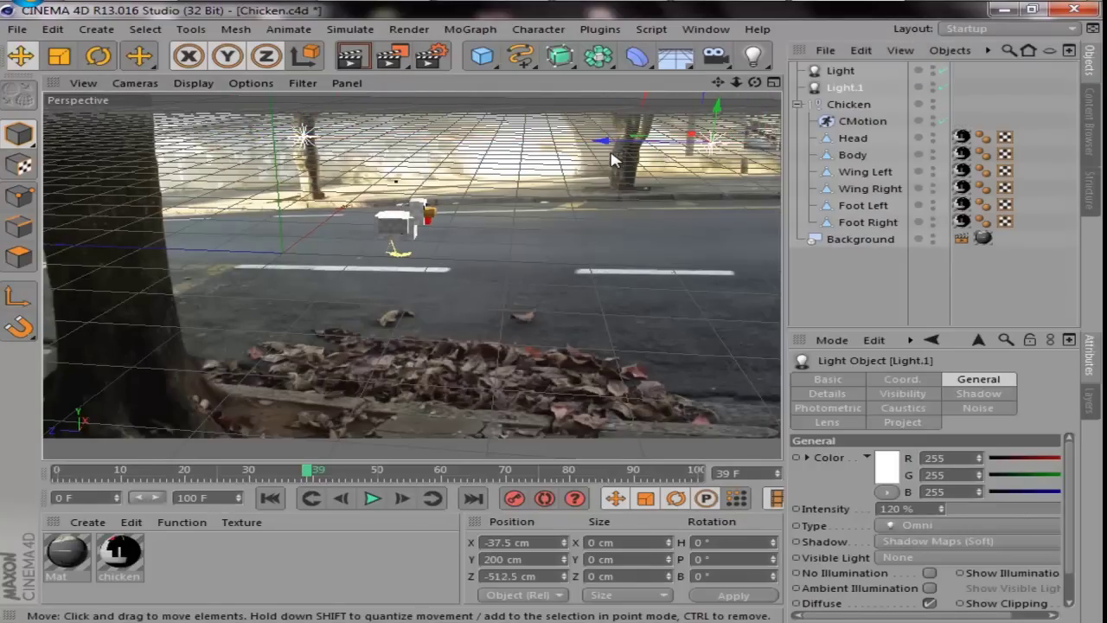
left_click(351, 56)
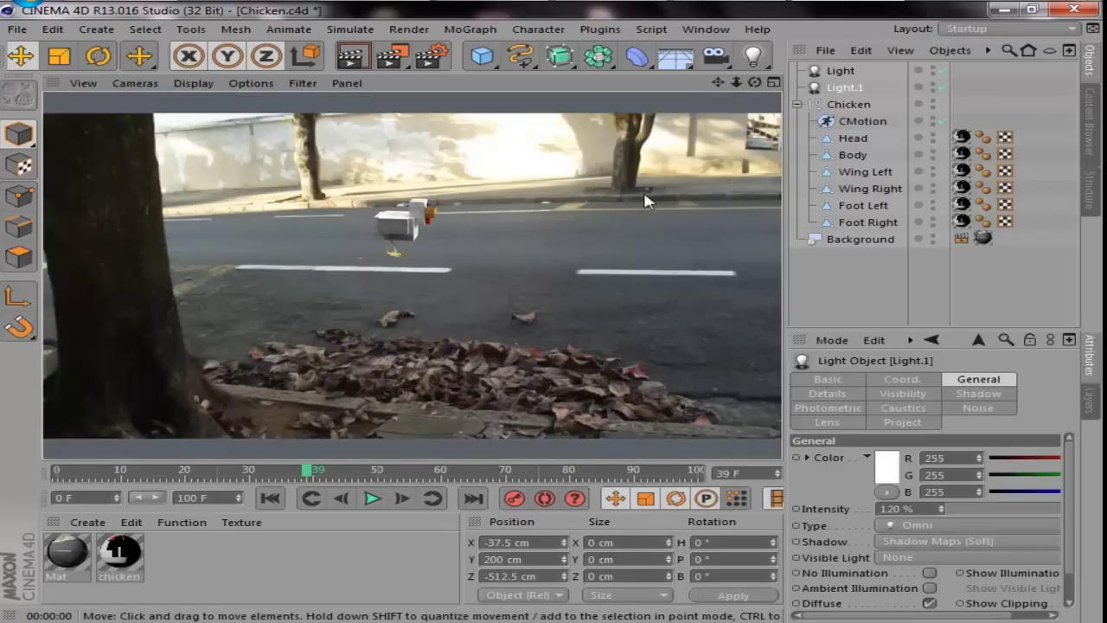
Preview-render the two-light scene around frame 68, scrub back to the start, then open Render Settings
left_click_drag(313, 471, 492, 472)
left_click(354, 55)
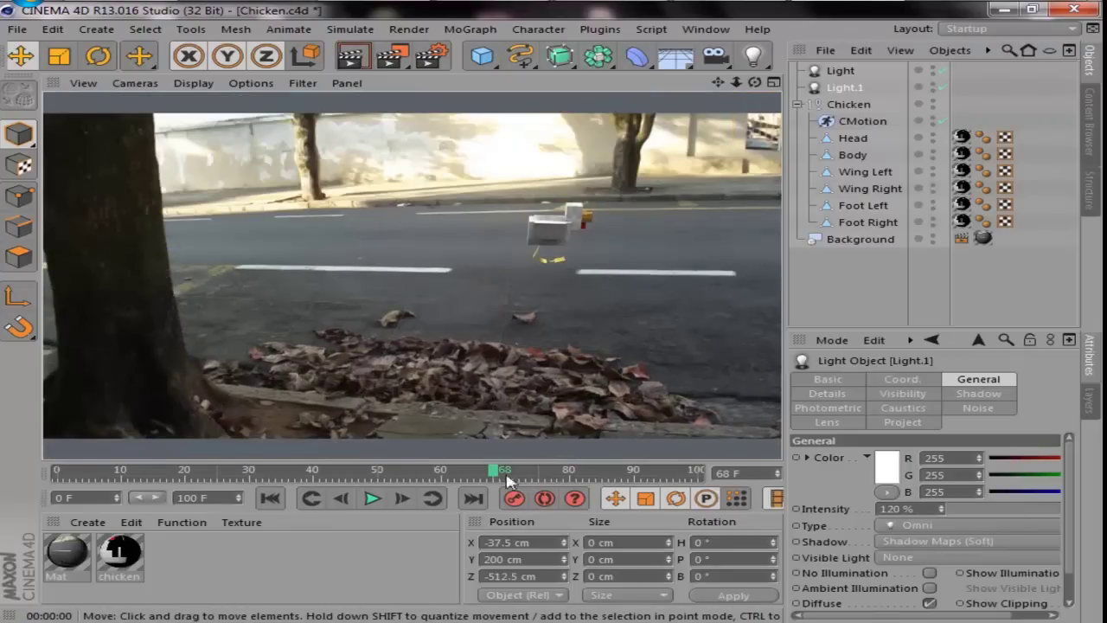
left_click_drag(509, 481, 115, 486)
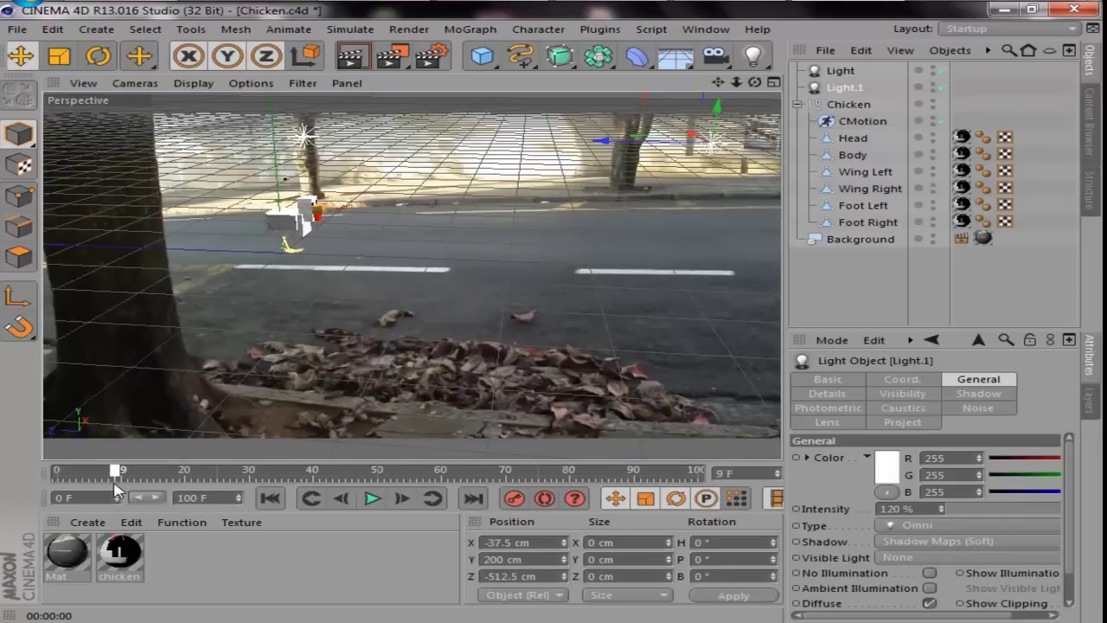
left_click_drag(115, 486, 76, 483)
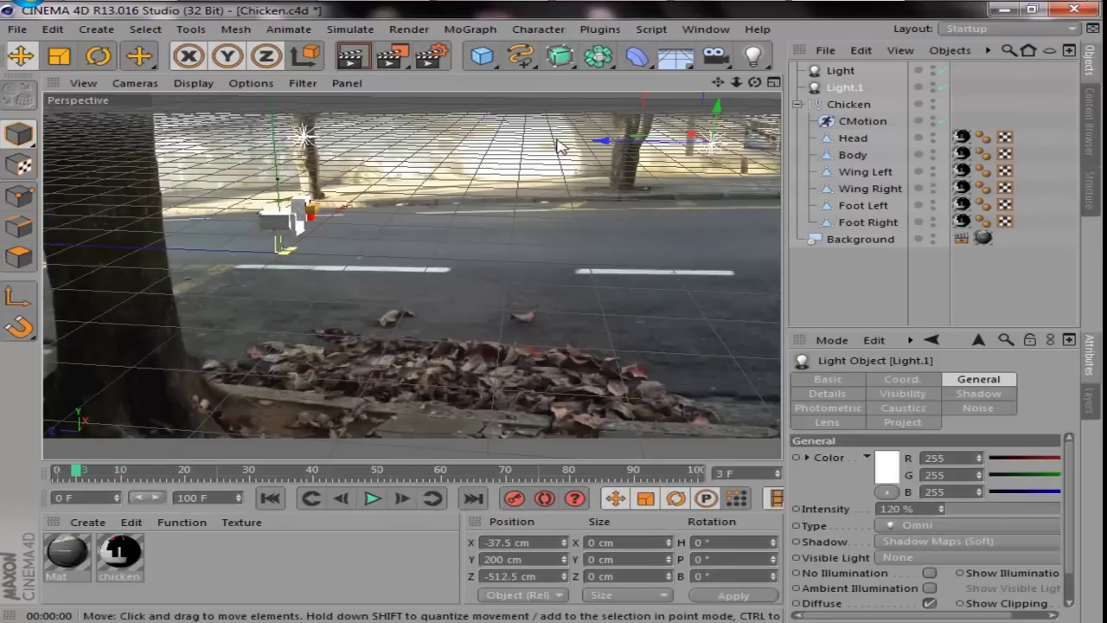
left_click(444, 62)
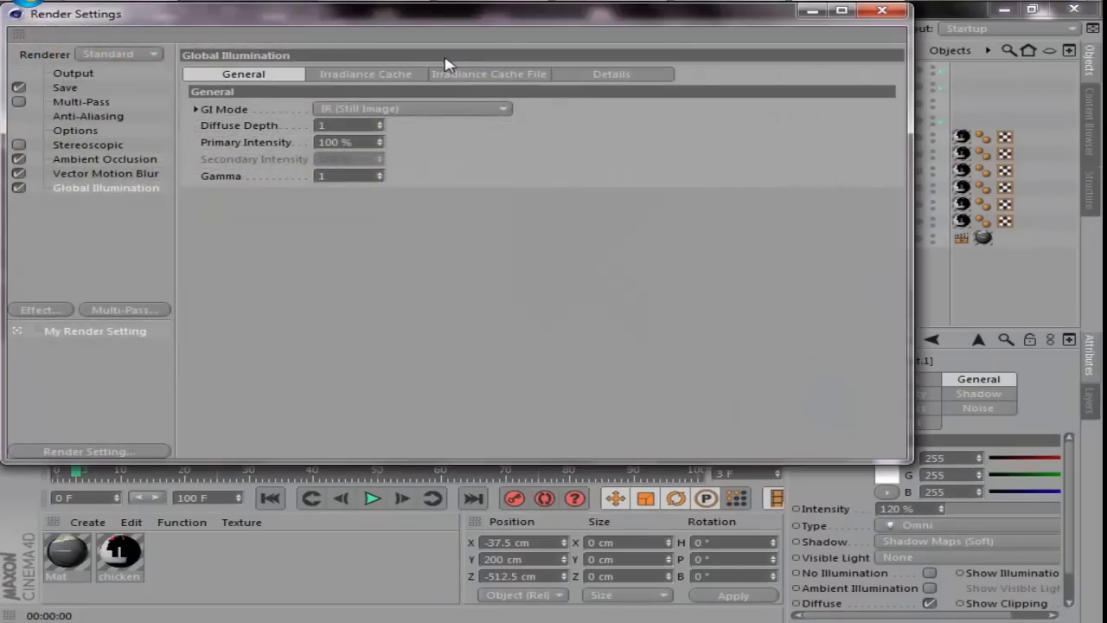
Set the render frame range to start at frame 10 and end at 80 F
left_click(91, 75)
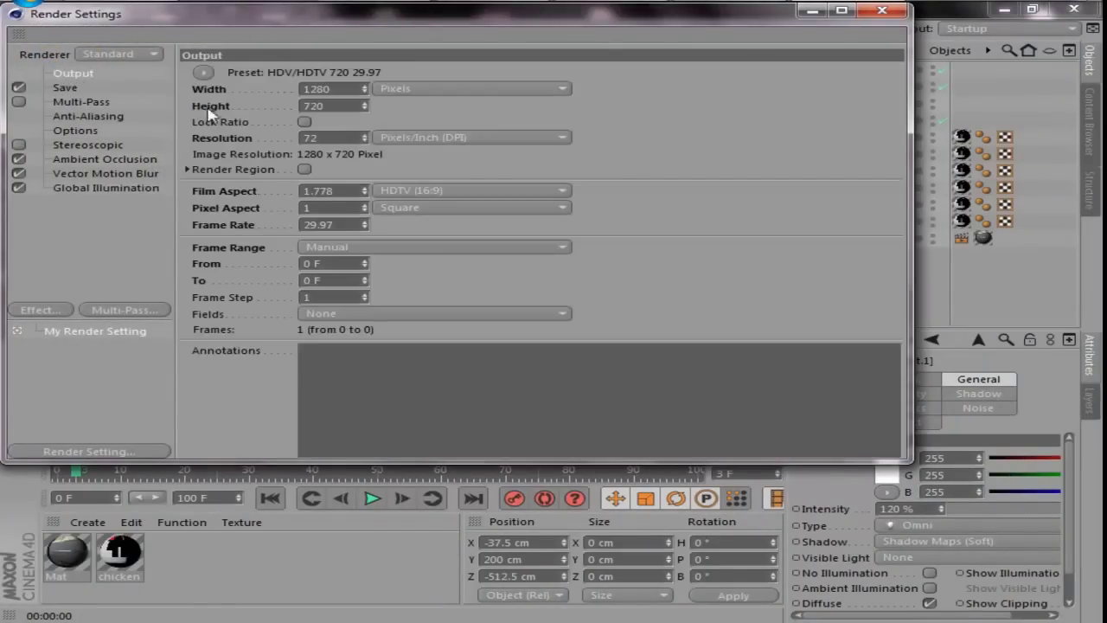
double_click(345, 269)
double_click(327, 279)
key("Return")
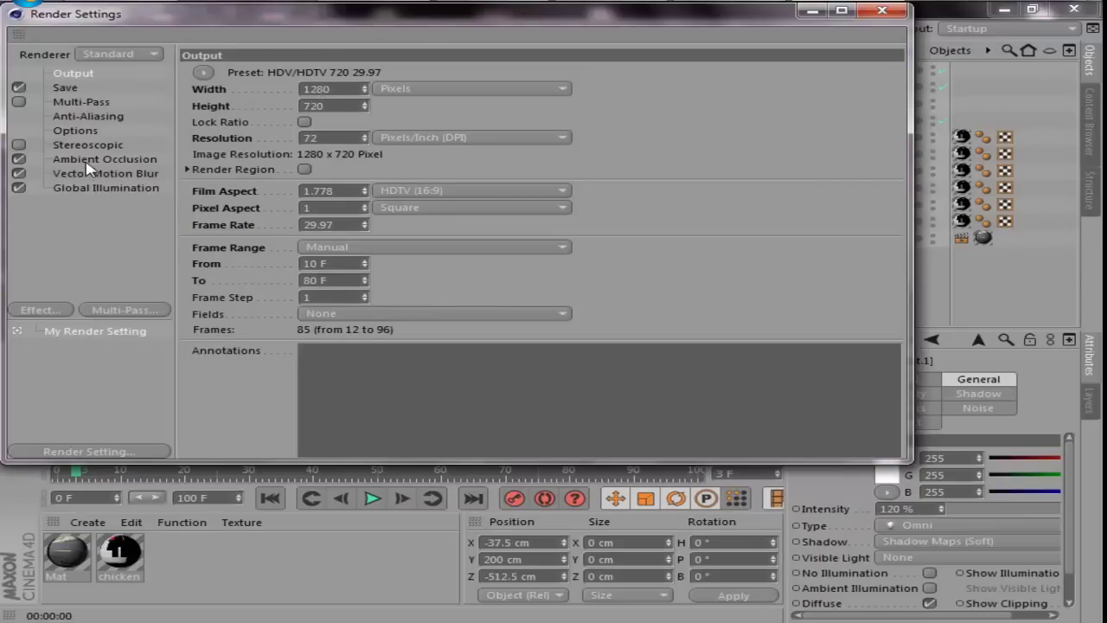
Save renders as a QuickTime Movie with alpha channel, without 8 Bit Dithering or sound
left_click(68, 87)
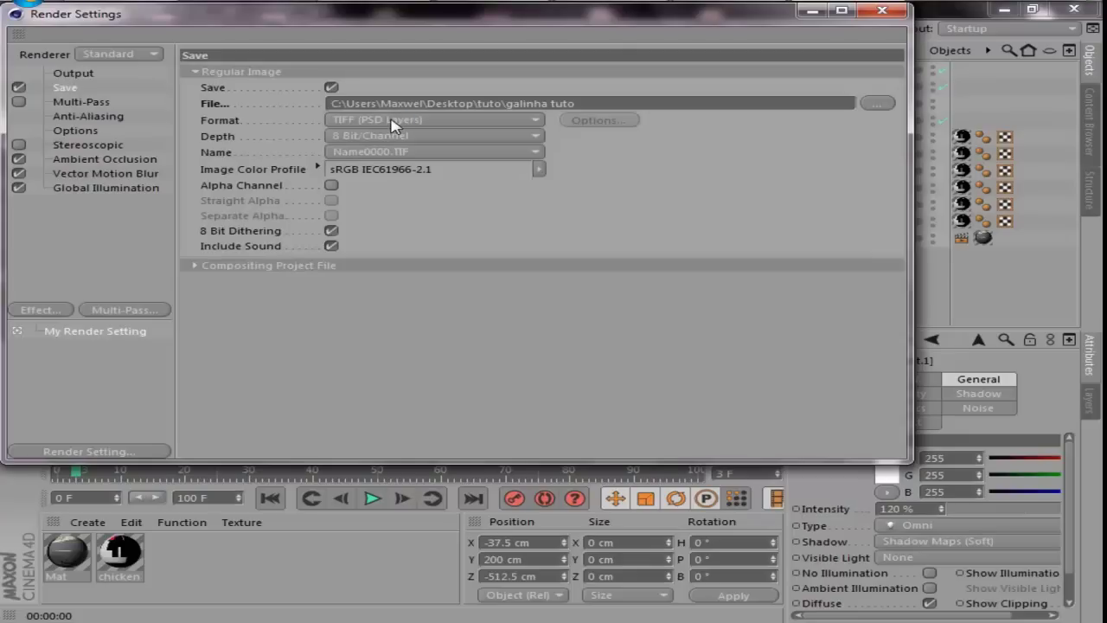
left_click(393, 125)
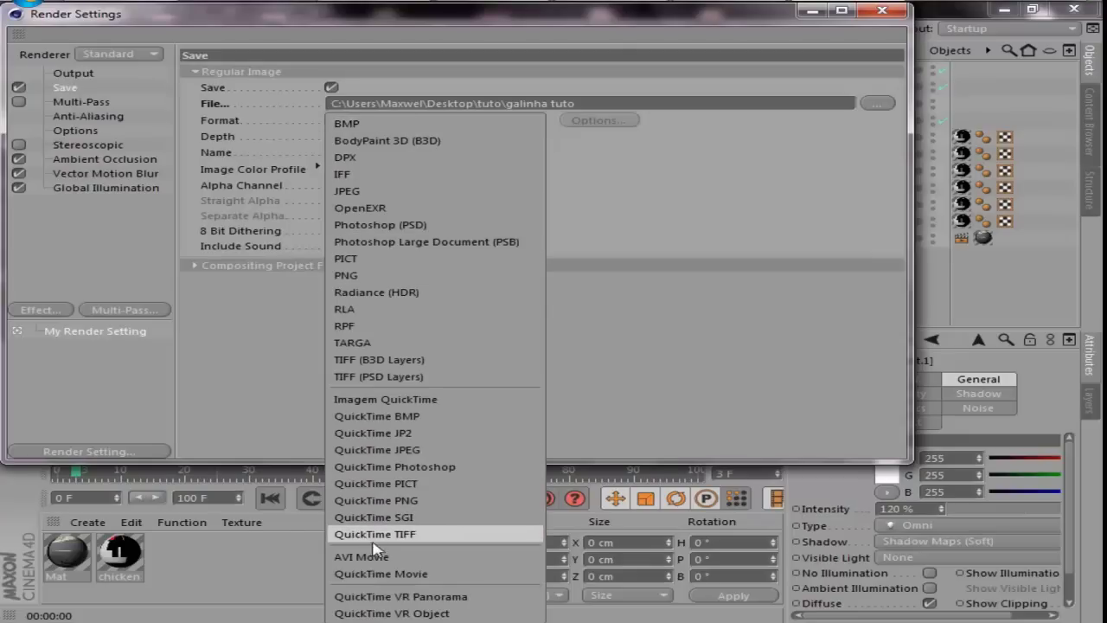
left_click(416, 574)
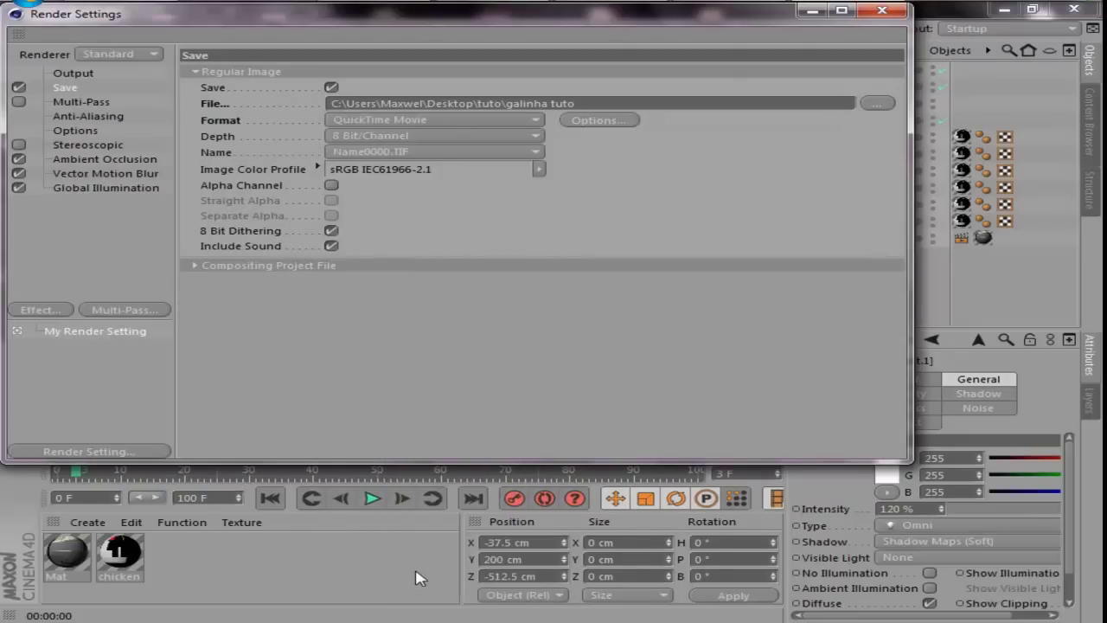
left_click(332, 186)
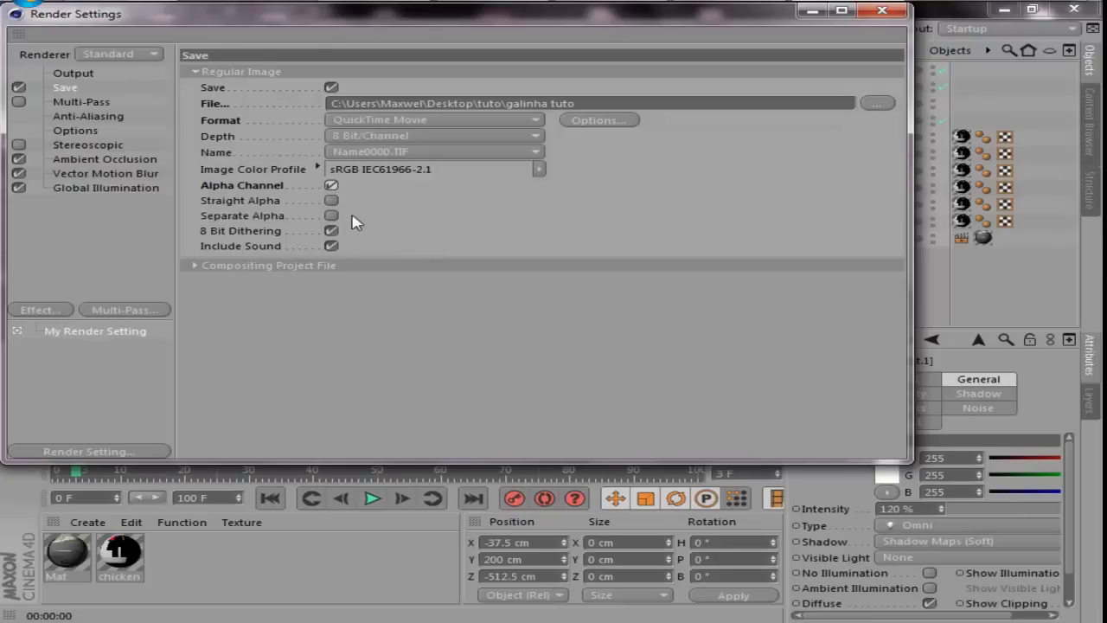
left_click(331, 231)
left_click(333, 246)
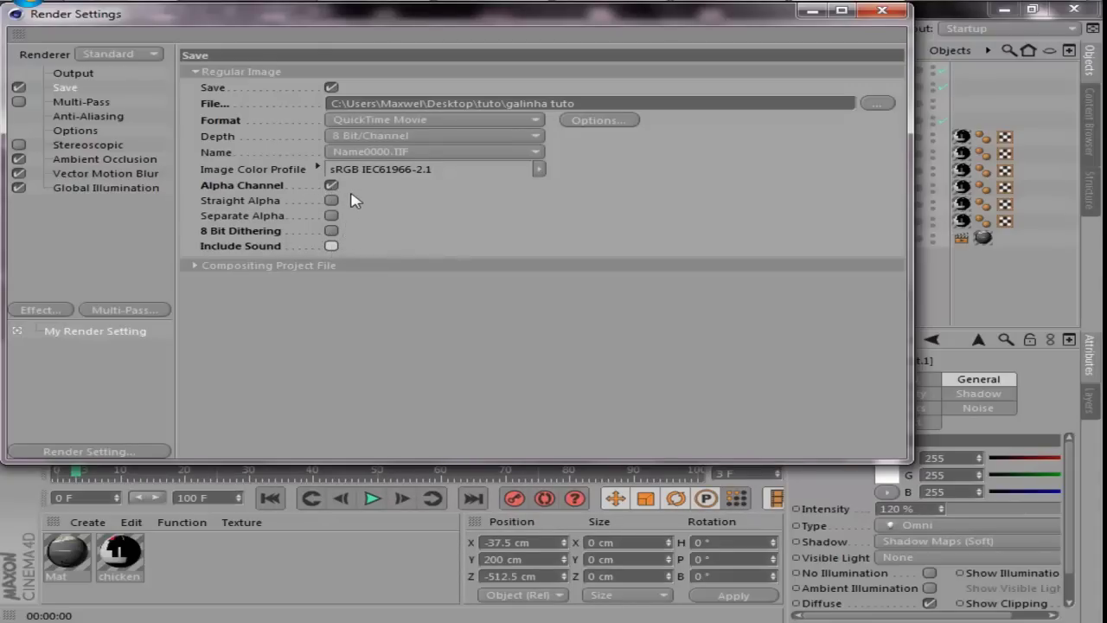
left_click(882, 10)
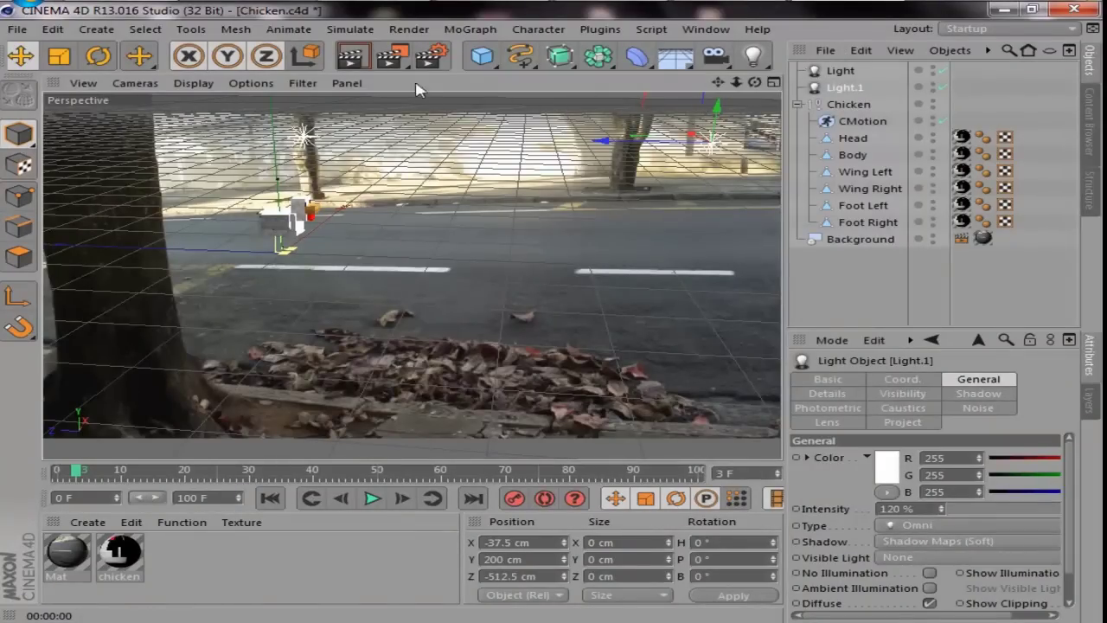
Hide the Background object in editor and render, then render the chicken alone on black
left_click(839, 293)
left_click(890, 241)
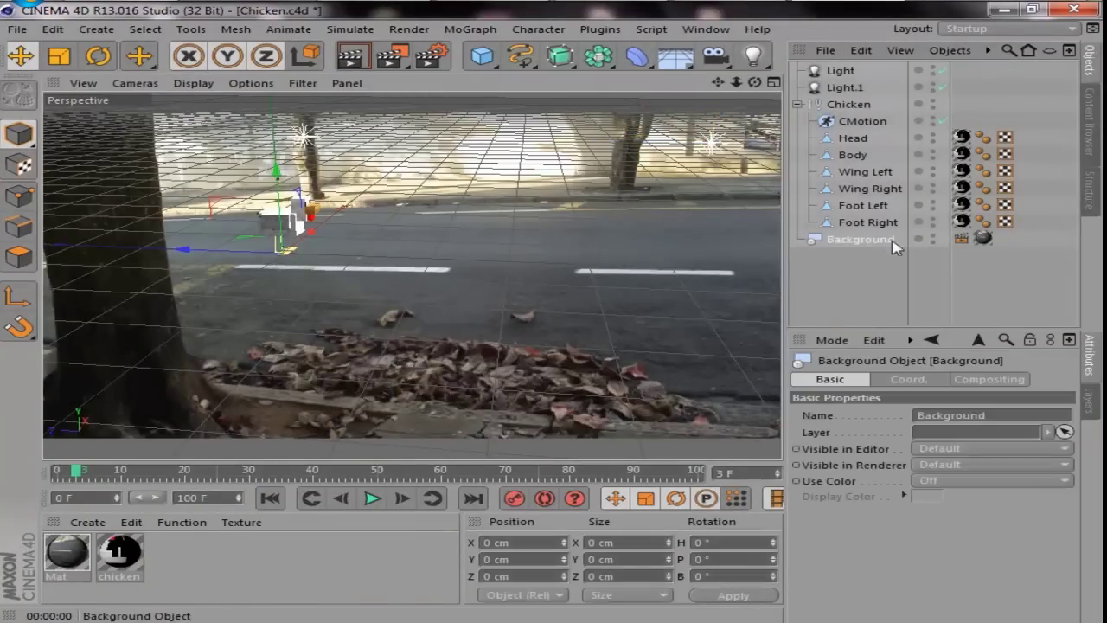
left_click(933, 243)
left_click(932, 236)
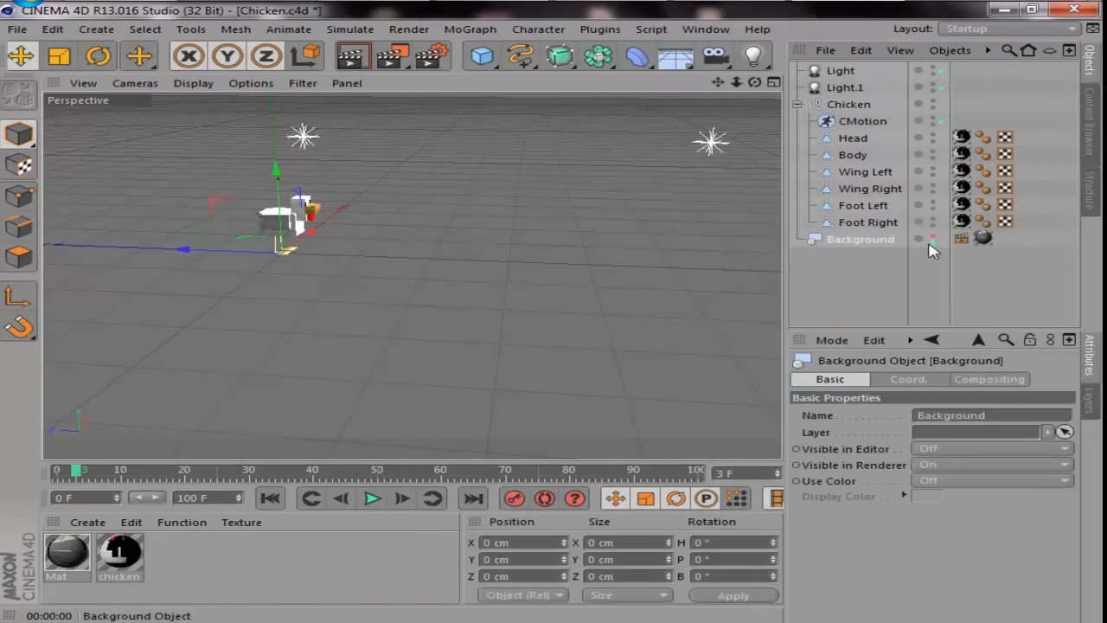
left_click(351, 55)
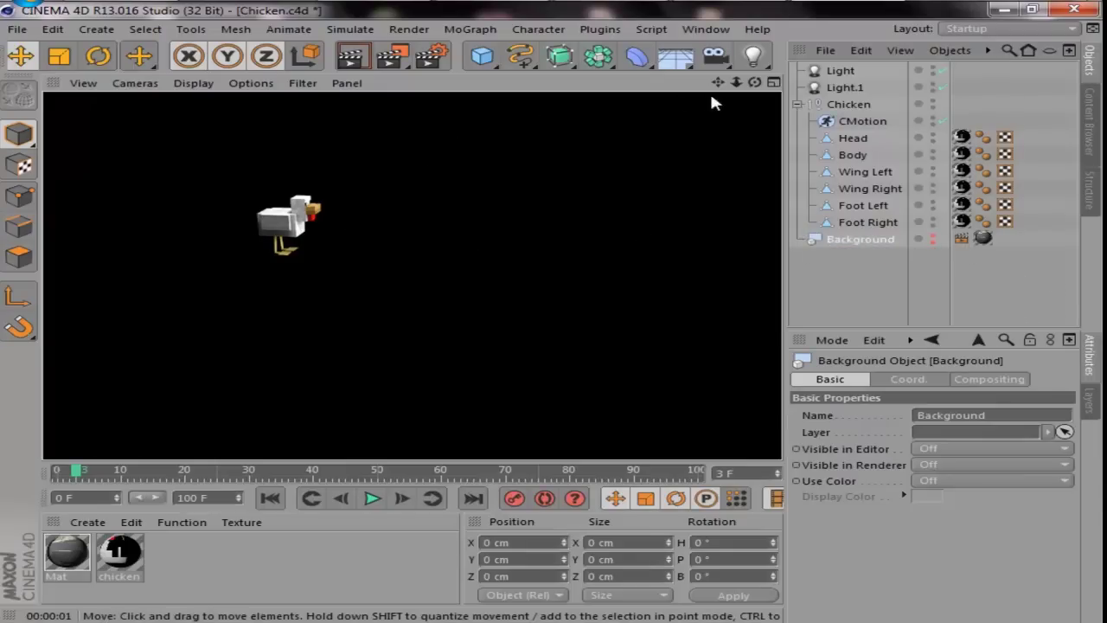
Rewind the 85-frame chicken render to its first frame, play it through, then return to After Effects
key("ctrl+b")
key("Escape")
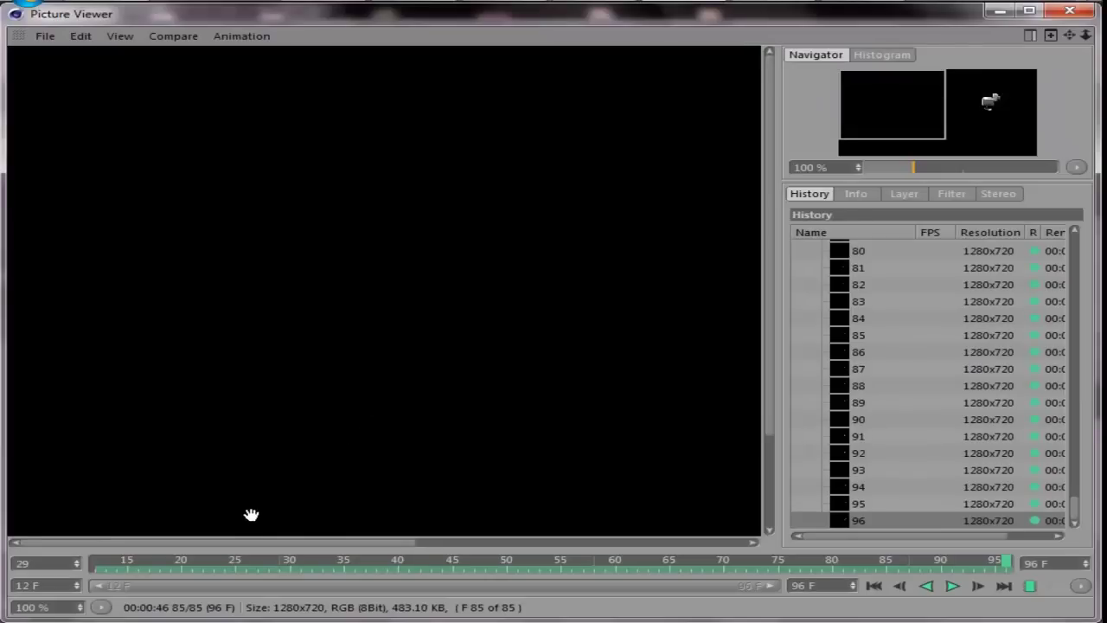
left_click(135, 562)
left_click_drag(136, 563, 95, 563)
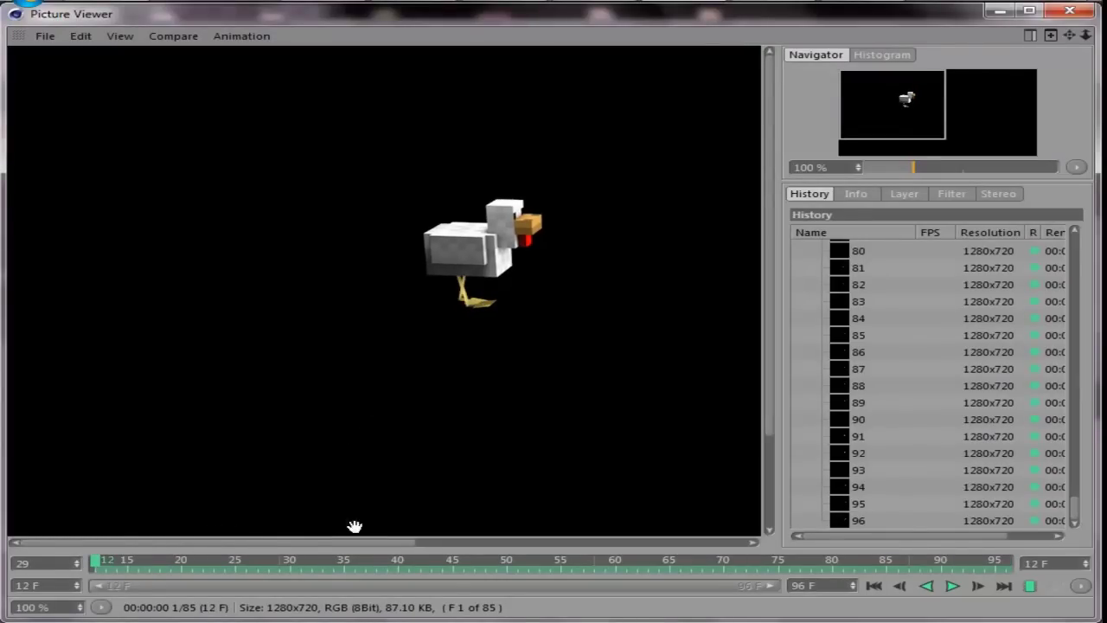
left_click(951, 586)
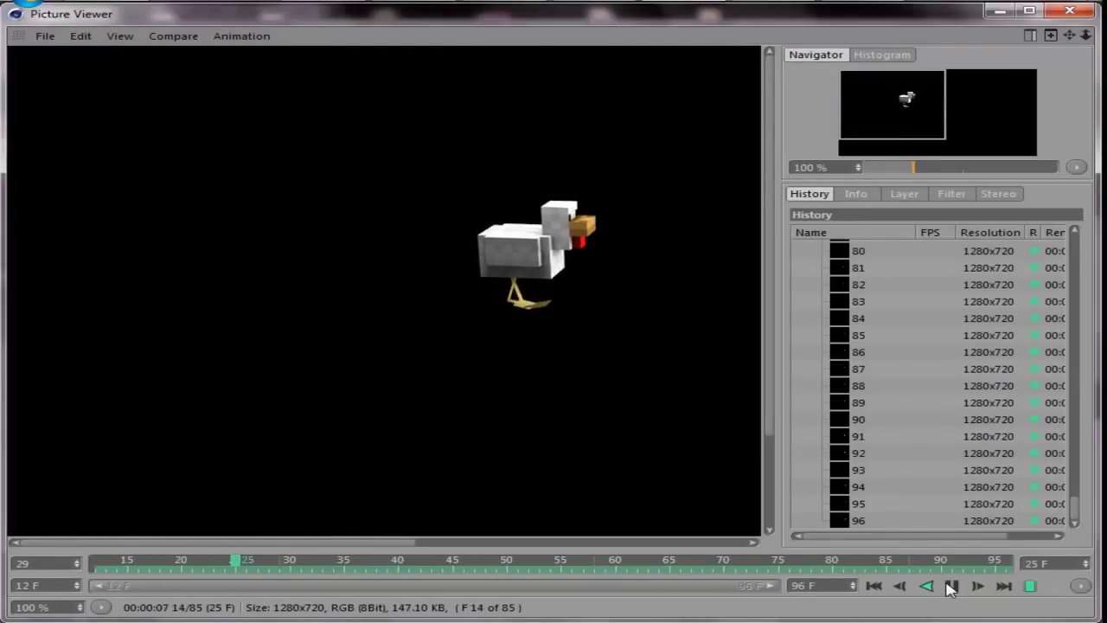
scroll(591, 365, "down", 3)
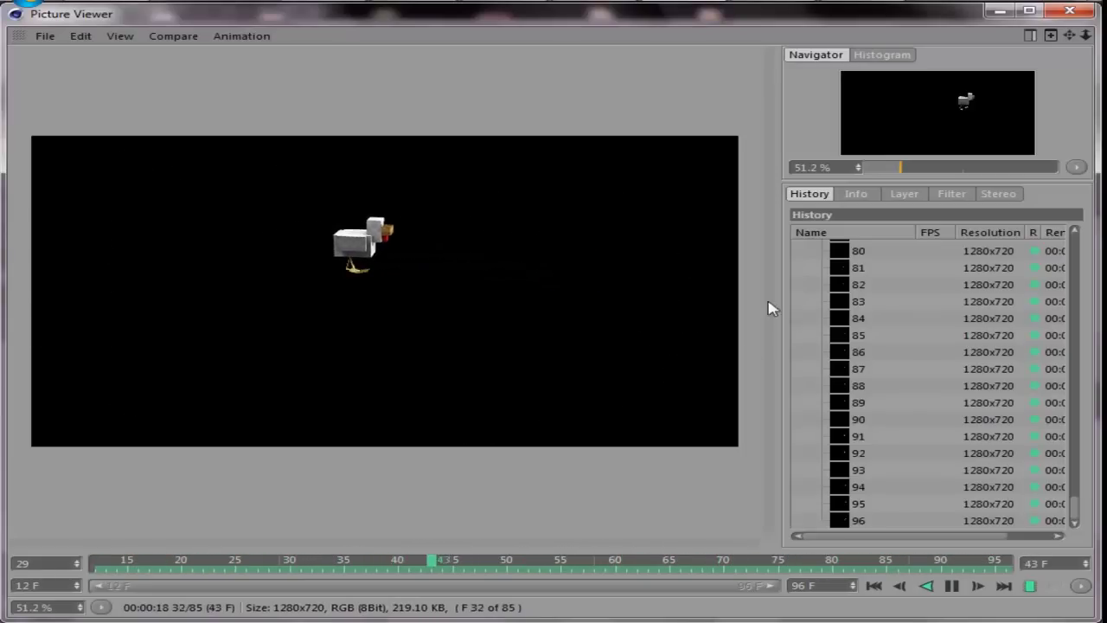
left_click(951, 586)
key("alt+Tab")
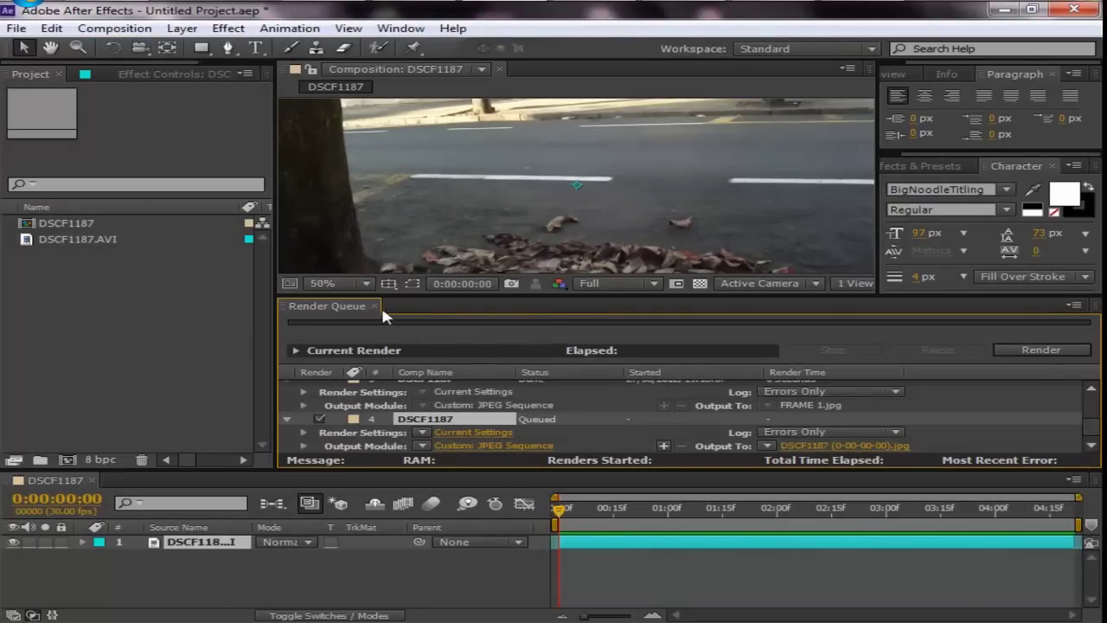
Close the Render Queue and widen the Composition viewer
left_click(374, 306)
mouse_move(564, 524)
left_mouse_down()
mouse_move(697, 524)
mouse_move(494, 521)
left_mouse_up()
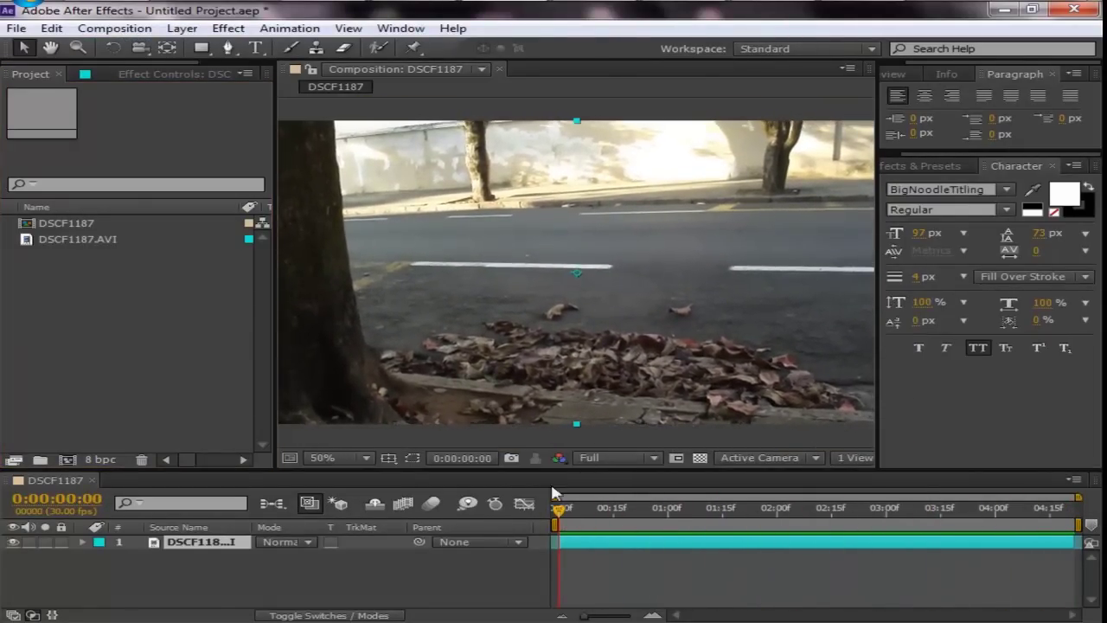
left_click_drag(878, 221, 1064, 216)
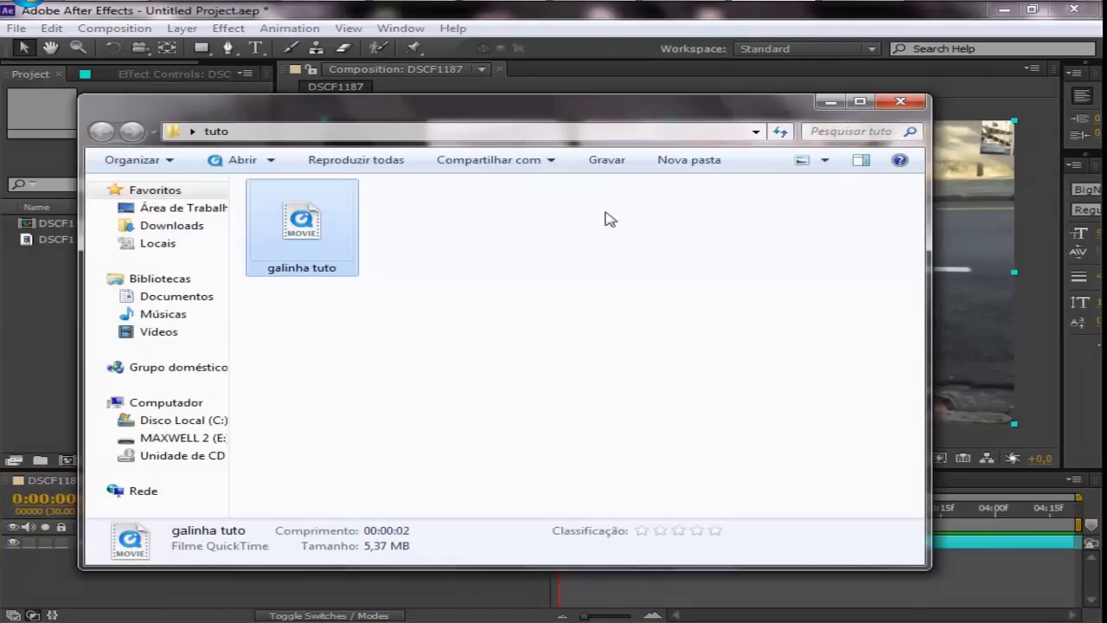
Import galinha tuto.mov from Explorer into the Project panel
left_click(464, 288)
left_click(322, 232)
left_click_drag(309, 239, 34, 277)
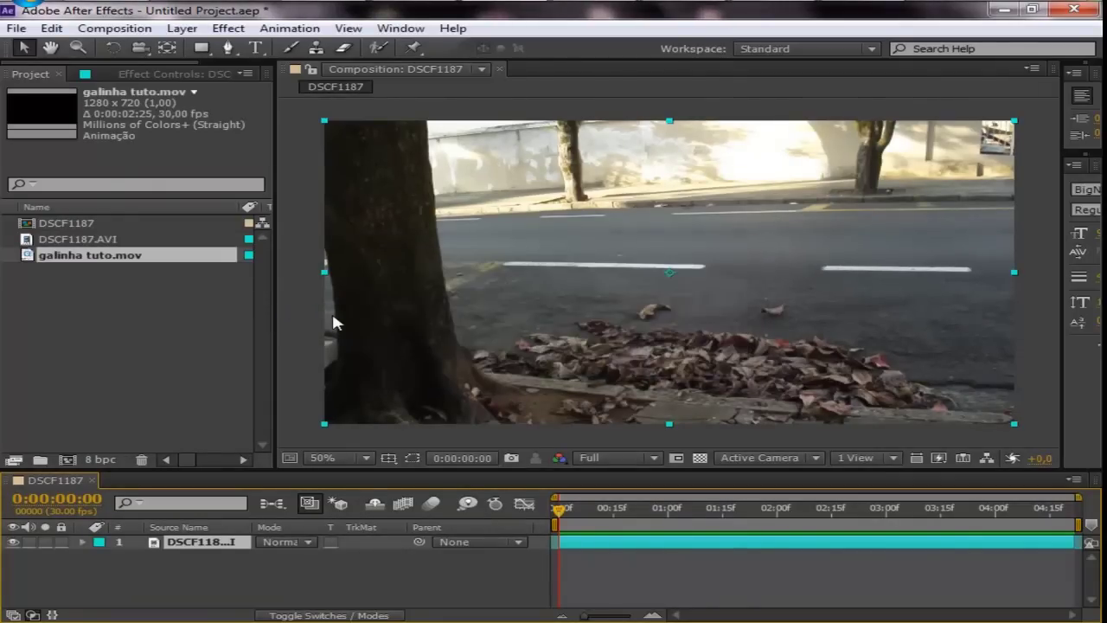
left_click(42, 294)
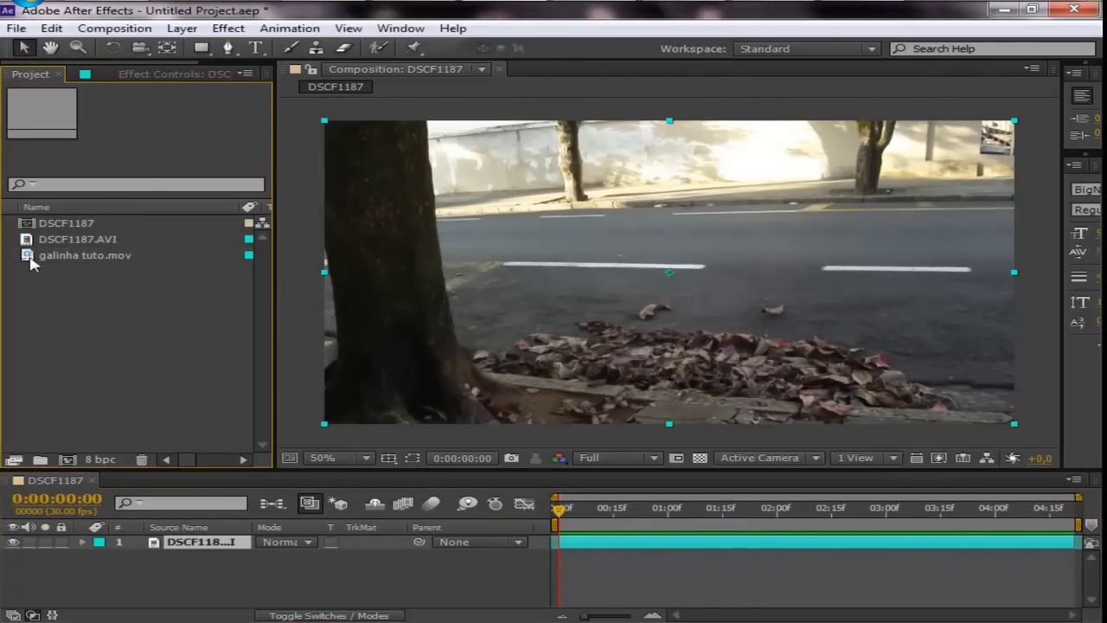
Place galinha tuto.mov above the street footage, then render Cinema 4D's view at frame 0
left_click(29, 260)
left_click_drag(90, 254, 189, 535)
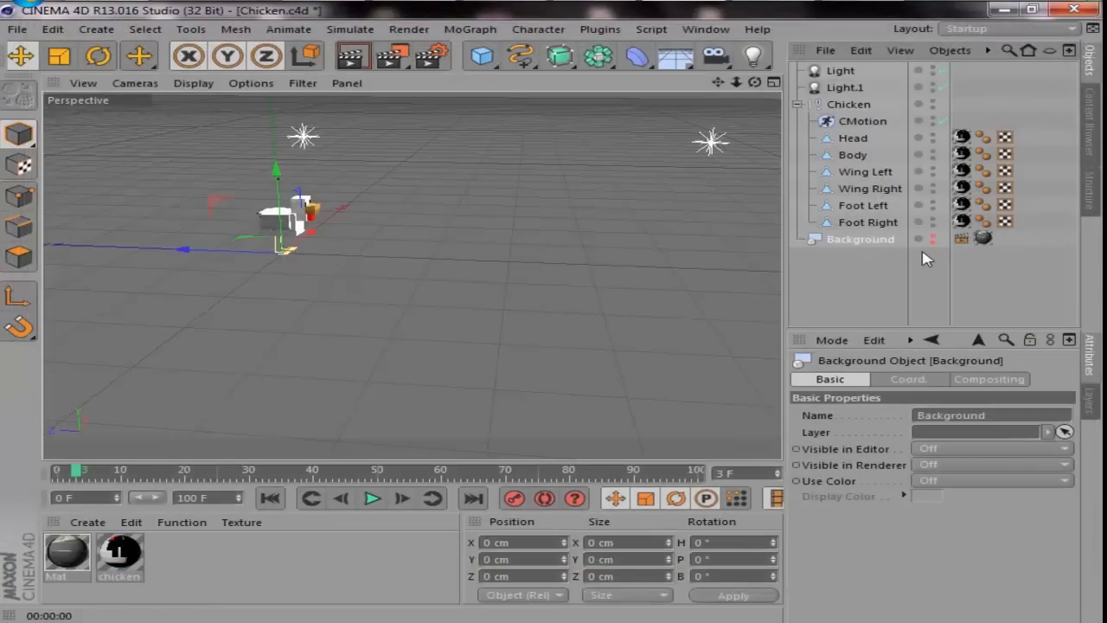
left_click(931, 242)
left_click(930, 251)
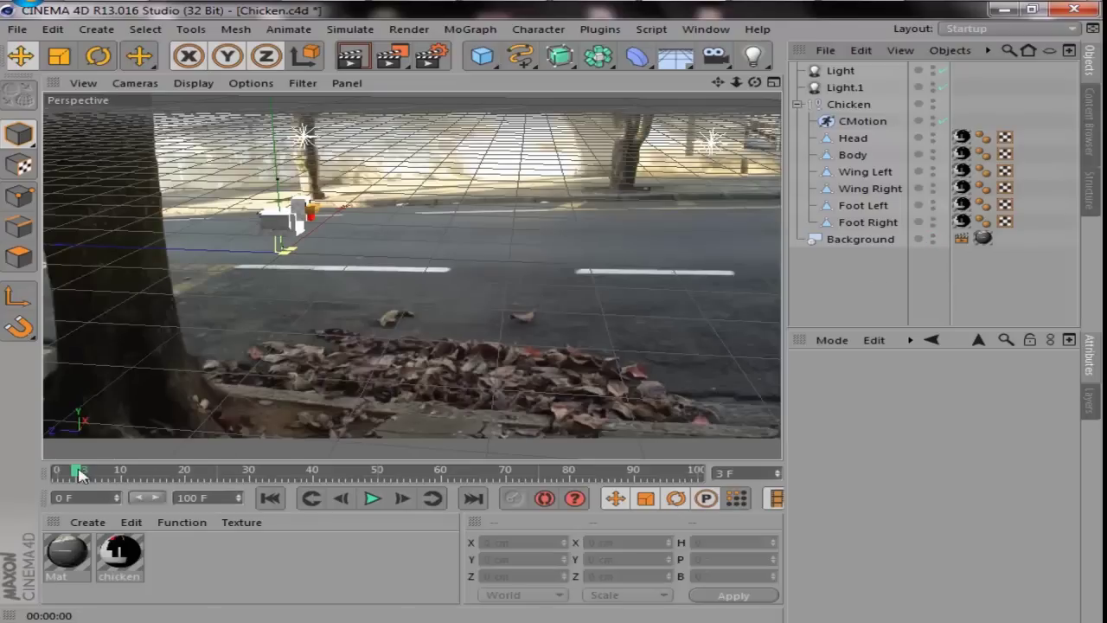
left_click_drag(80, 474, 52, 472)
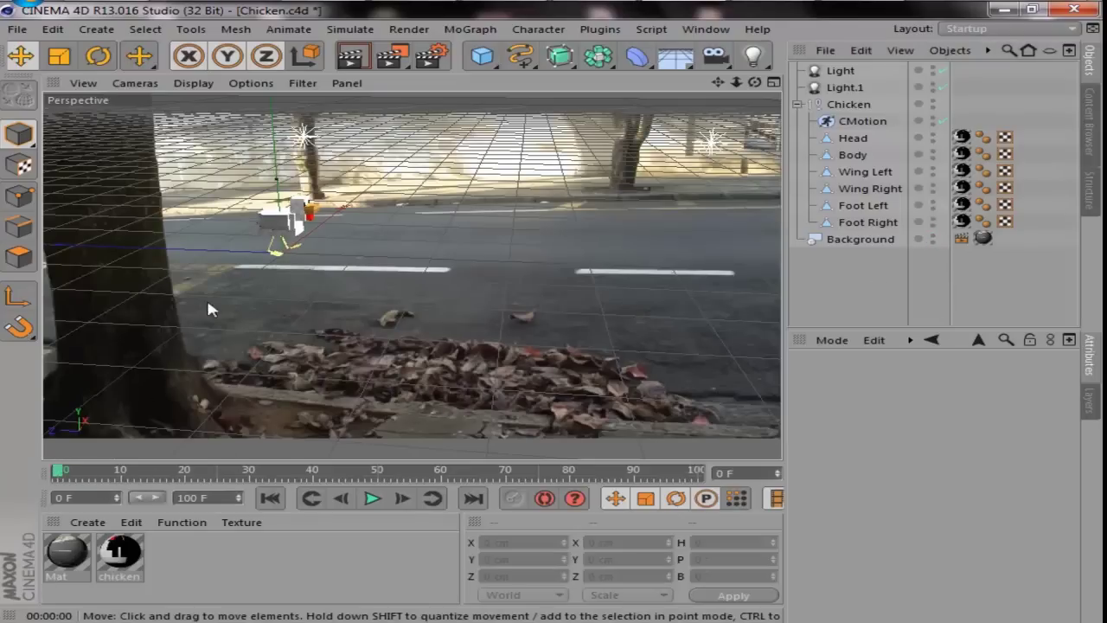
key("ctrl+r")
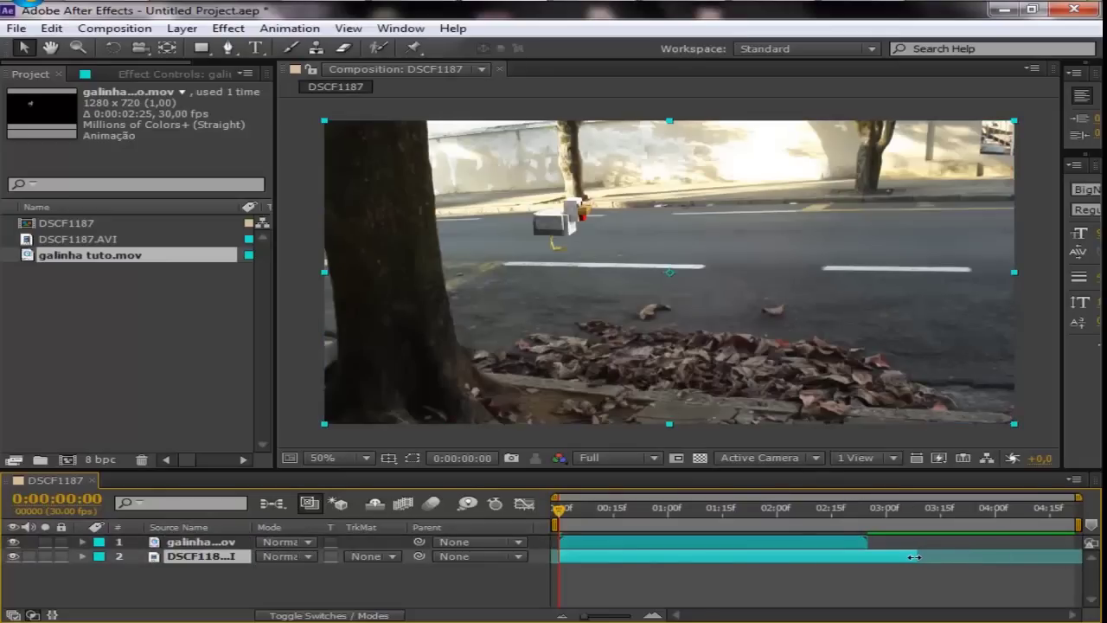
Trim the street footage and composition to 03:00f, then preview the composite
left_click_drag(1070, 557, 866, 557)
left_click_drag(1081, 522, 870, 522)
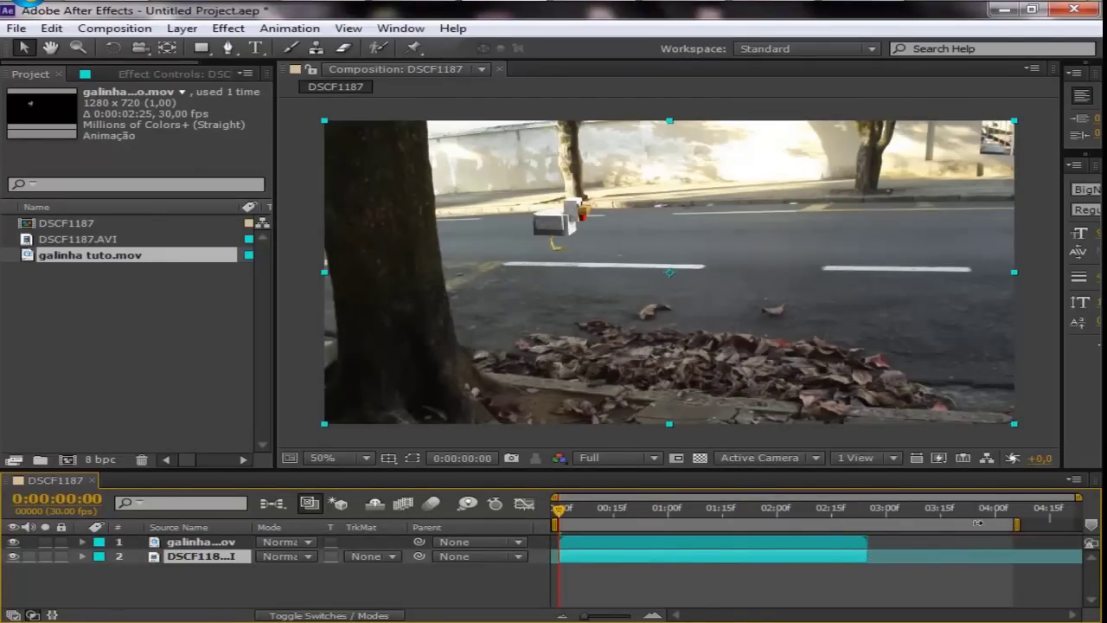
right_click(754, 531)
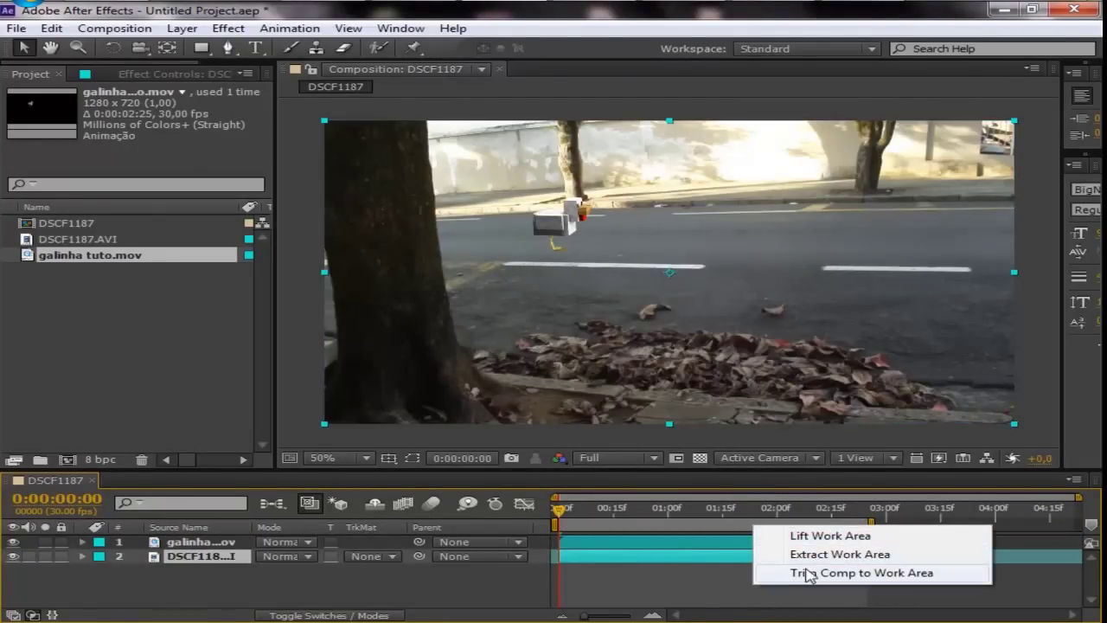
left_click(813, 575)
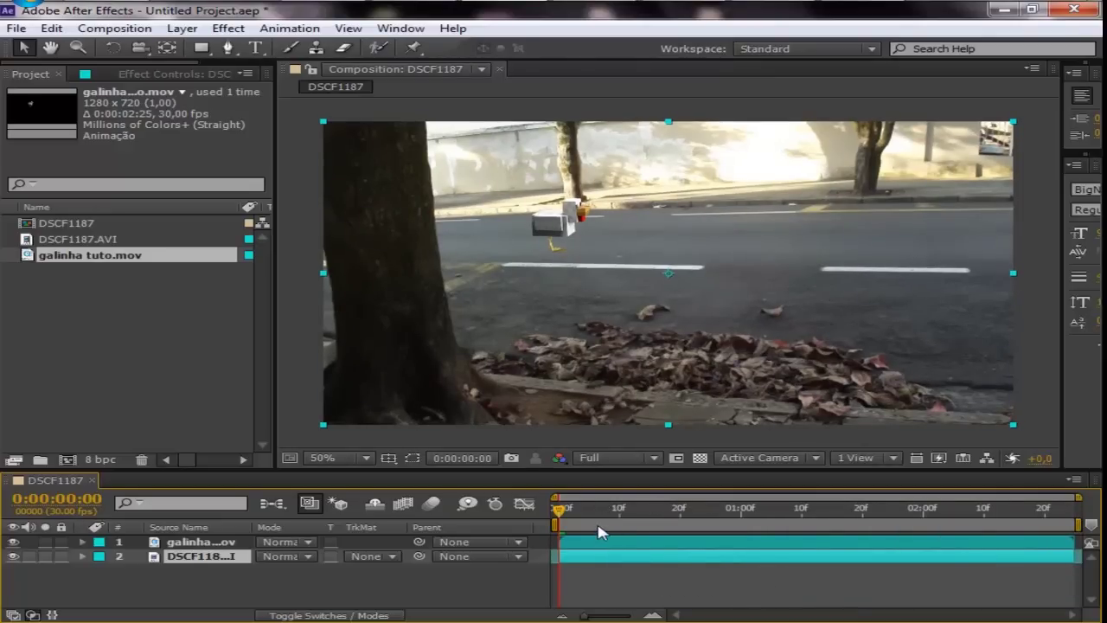
key("KP_0")
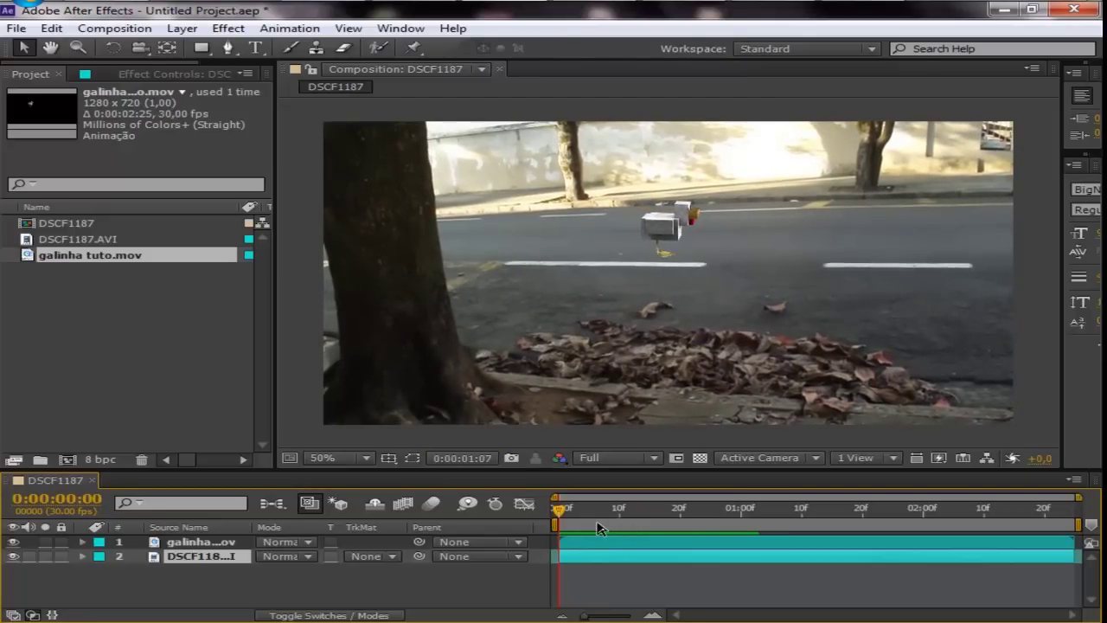
key("space")
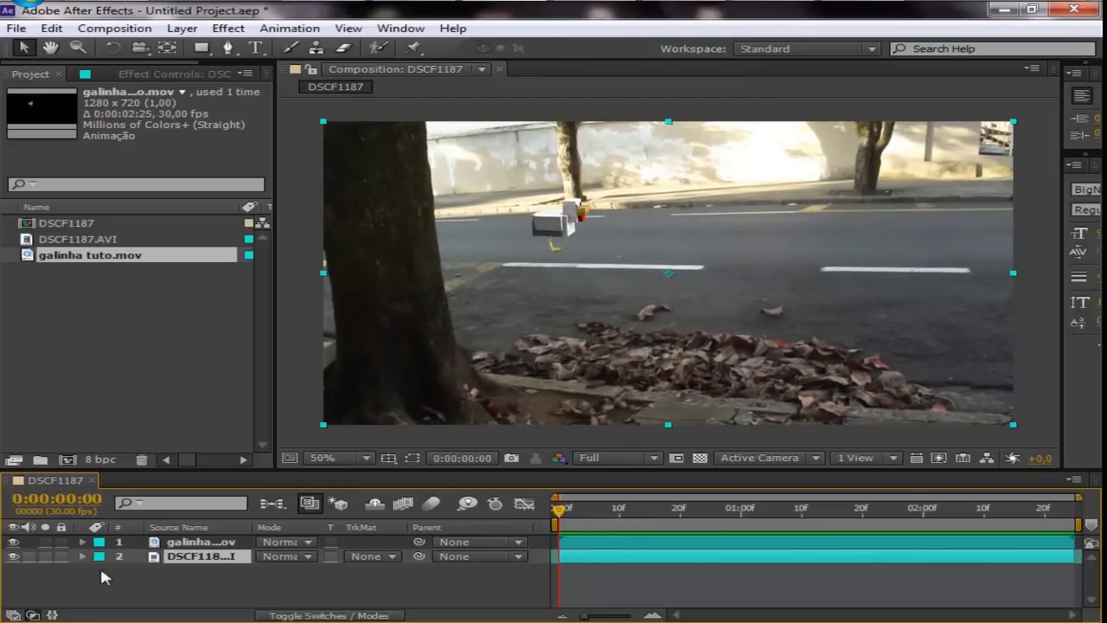
Hide the chicken layer and run Animation > Track Camera on the street footage
left_click(12, 542)
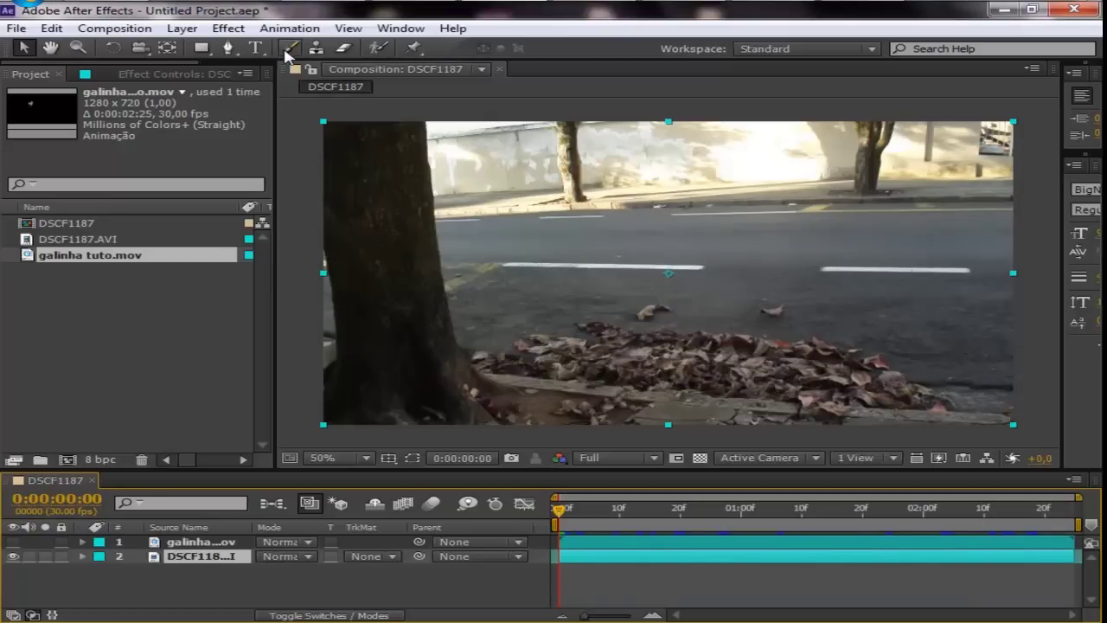
left_click(288, 29)
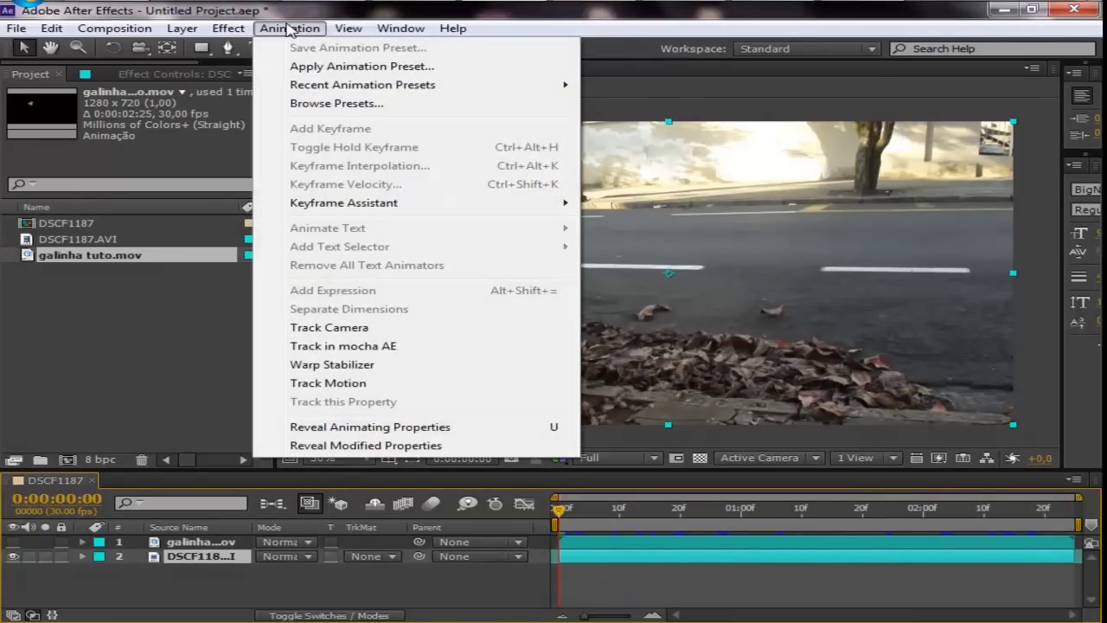
left_click(350, 330)
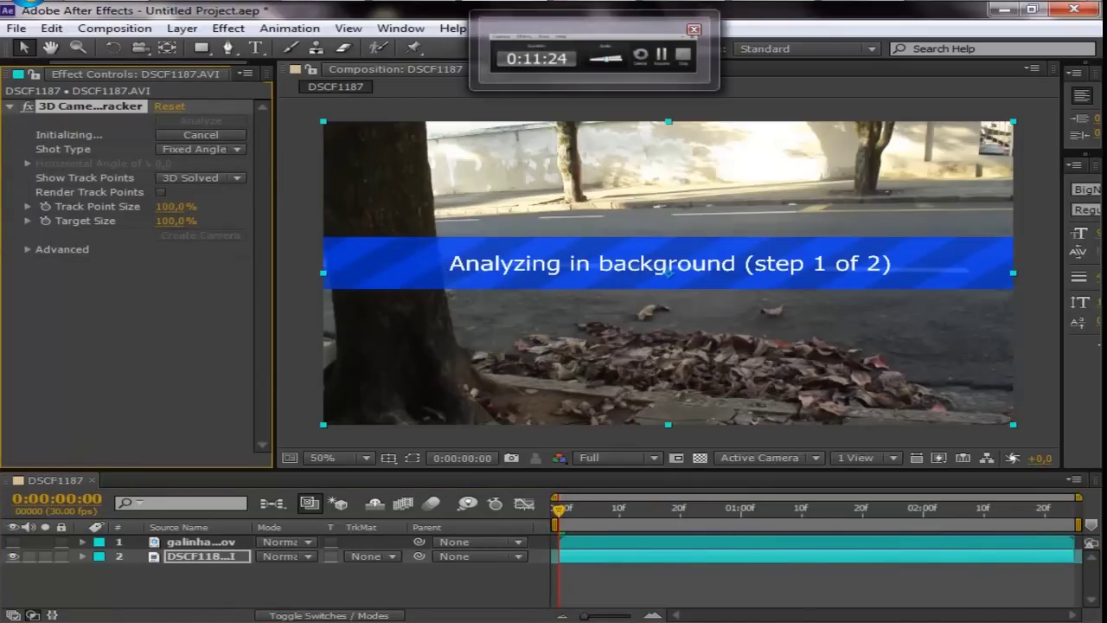
Play back the solved camera track, scrub to about 1:18, and pick a white road-line point
left_click(566, 43)
left_click(461, 163)
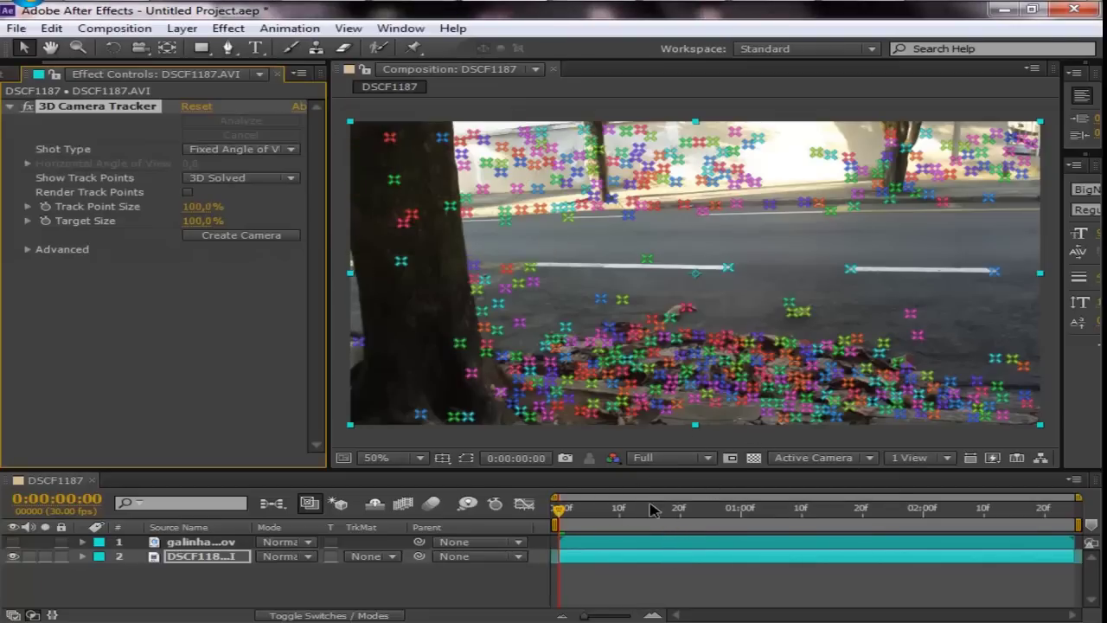
key("space")
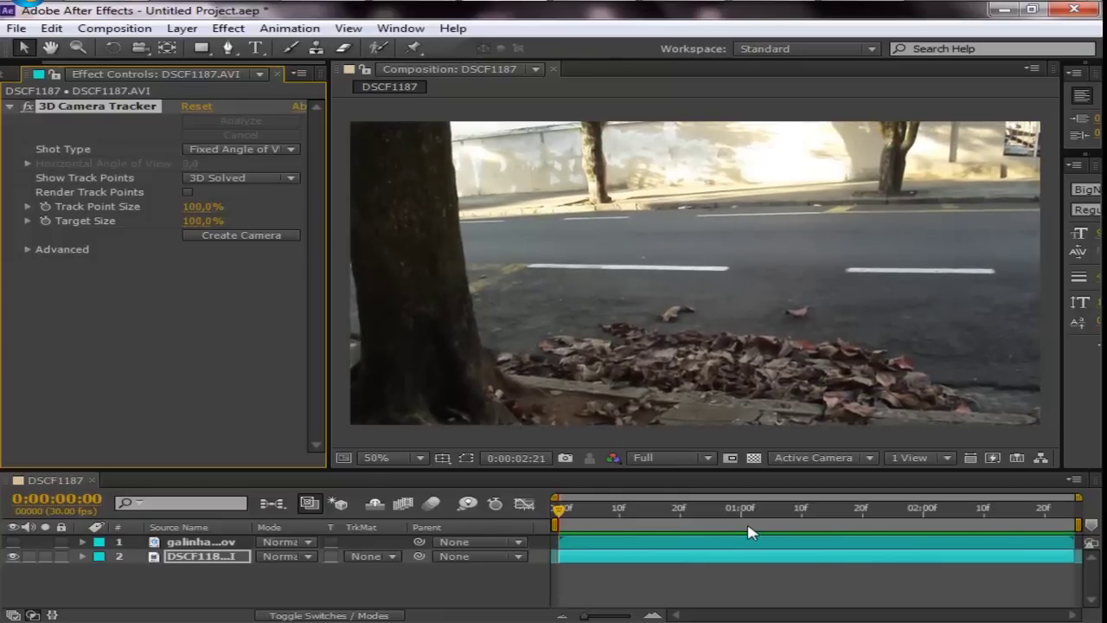
key("space")
mouse_move(634, 520)
left_mouse_down()
mouse_move(884, 523)
mouse_move(510, 521)
left_mouse_up()
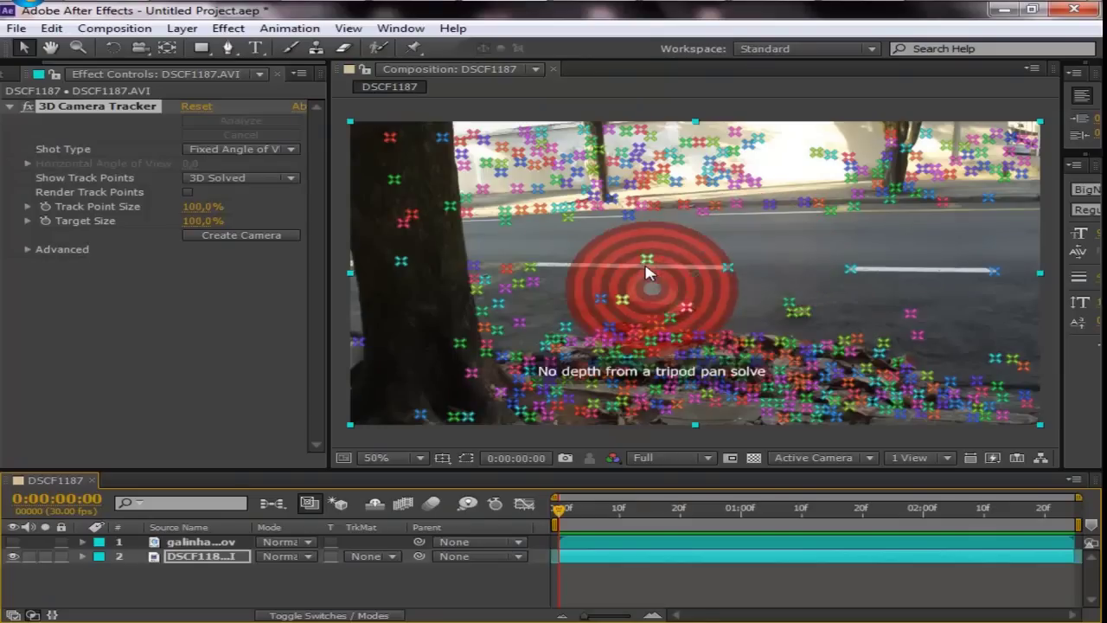
left_click(647, 262)
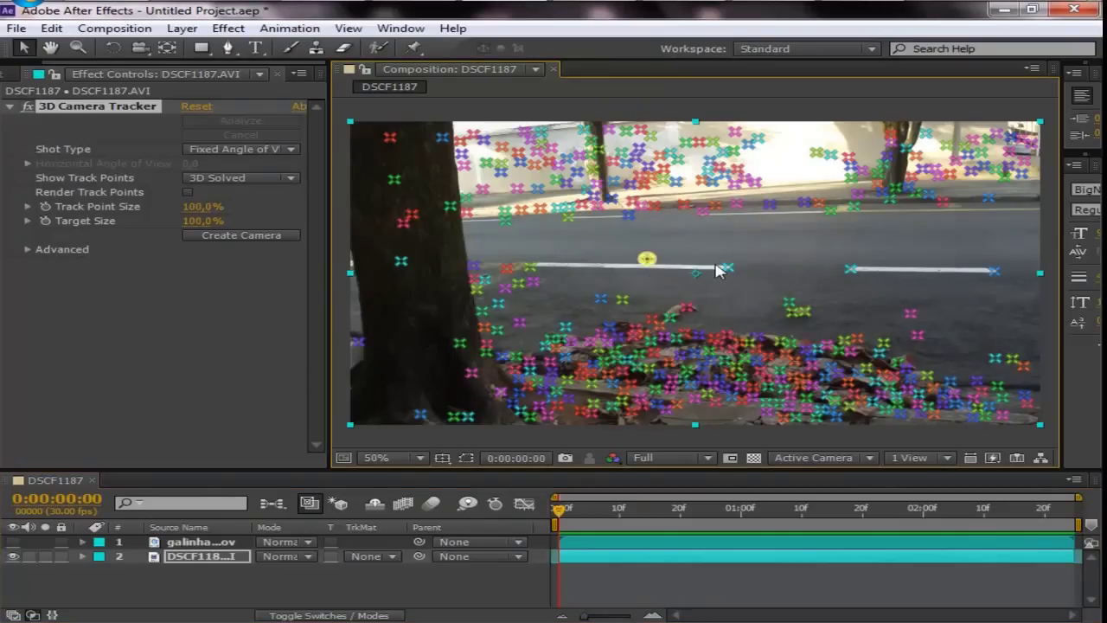
Select three white-line track points and create Track Null 1 with a 3D Tracker Camera
left_click(850, 271, "shift")
left_click(999, 271, "shift")
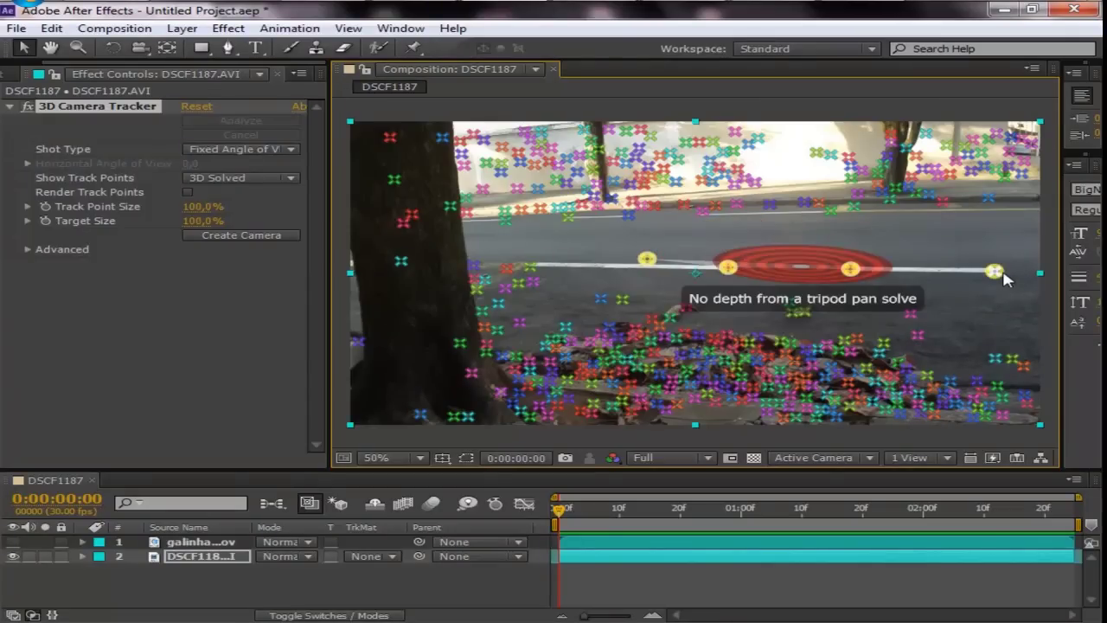
right_click(995, 275)
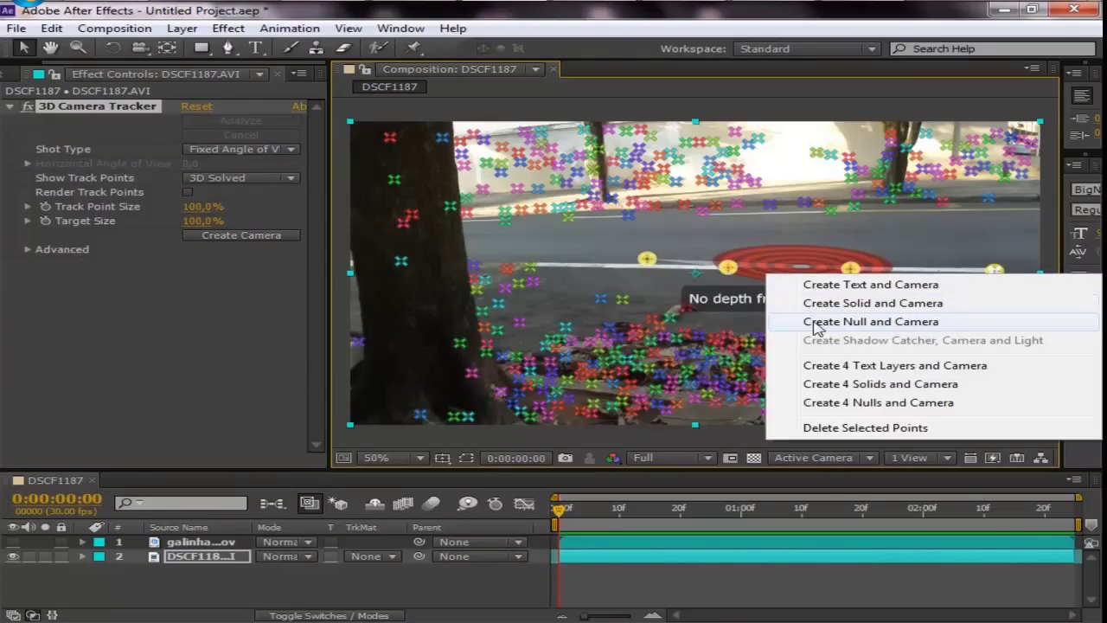
left_click(898, 327)
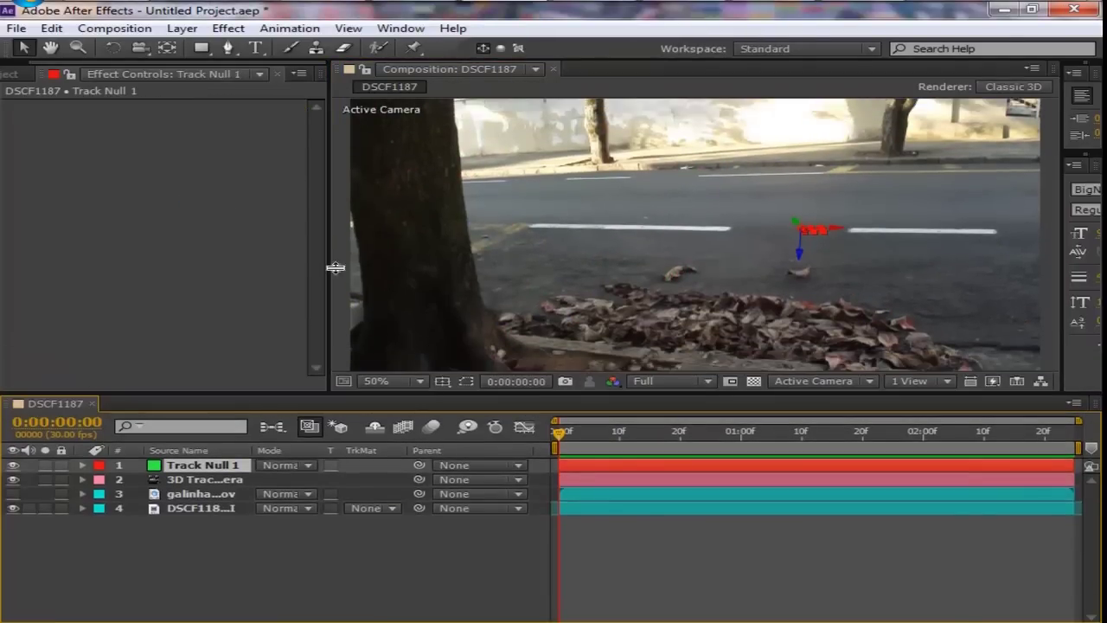
Make the chicken layer visible again and turn it into a 3D layer
left_click(110, 303)
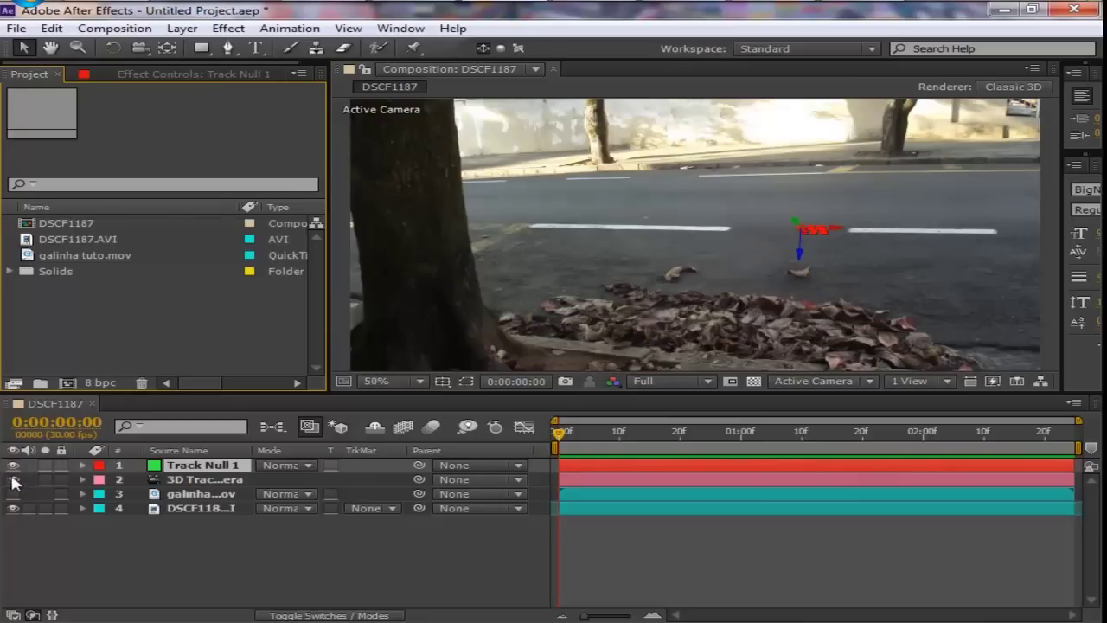
left_click(12, 494)
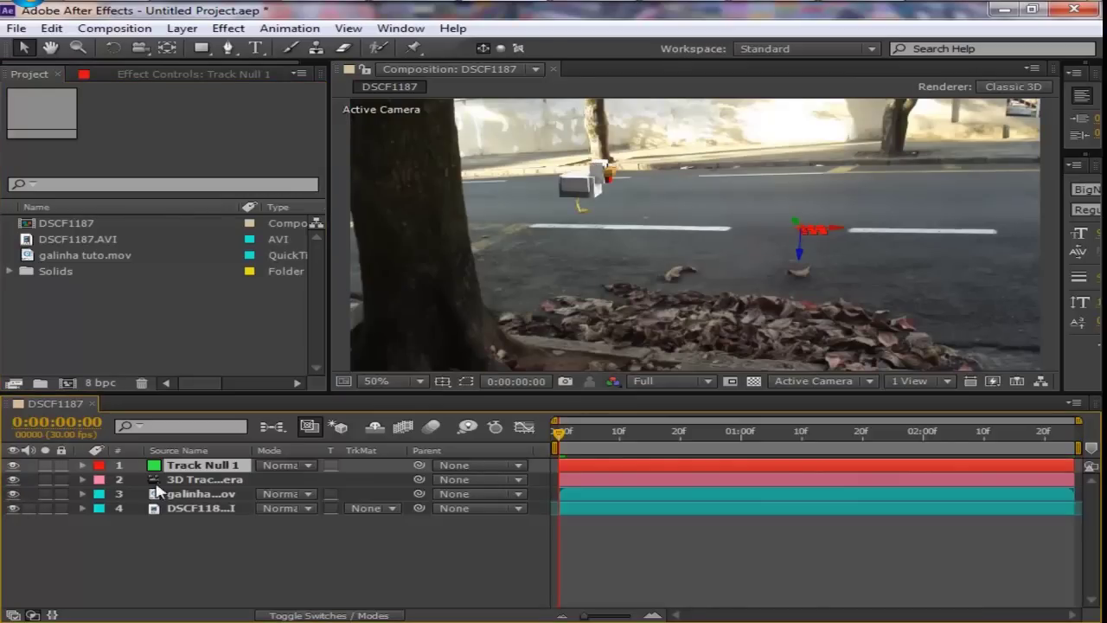
left_click(224, 497)
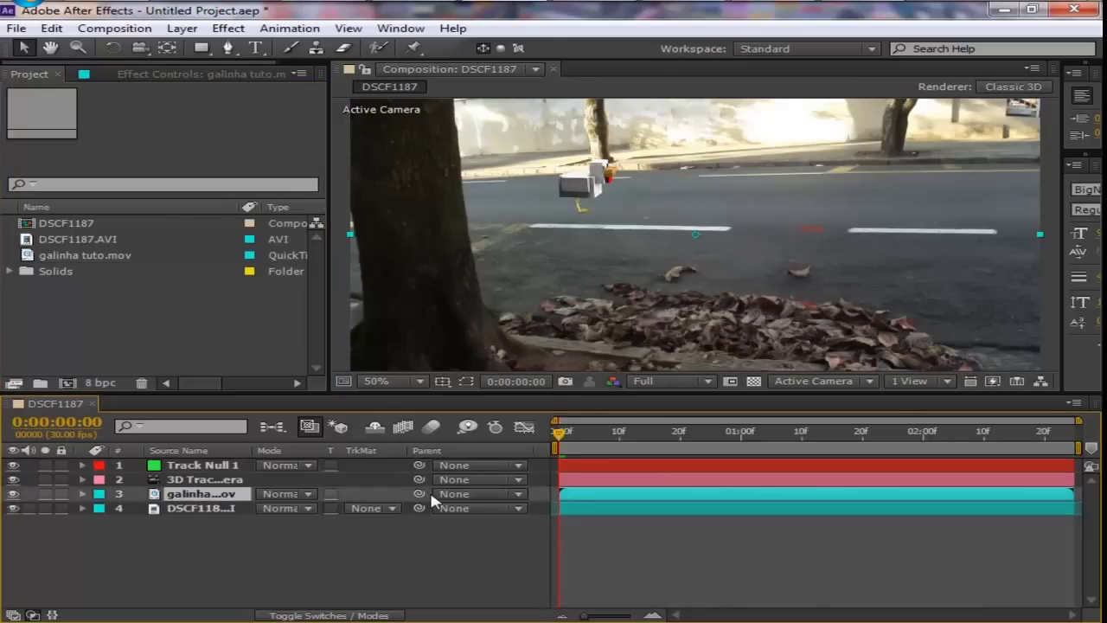
left_click(394, 593)
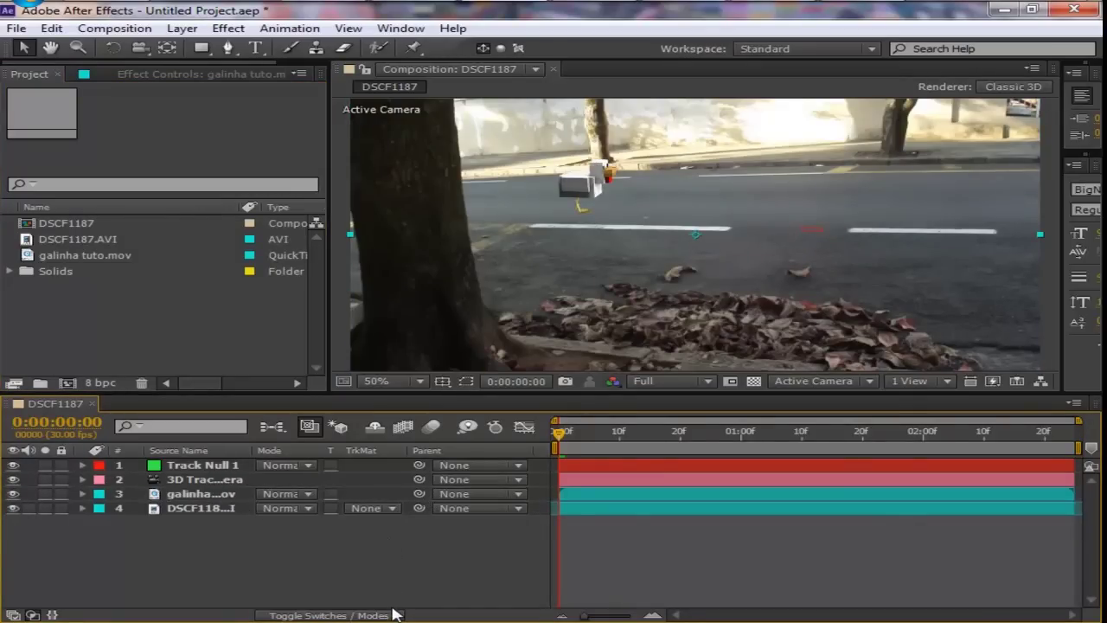
left_click(373, 614)
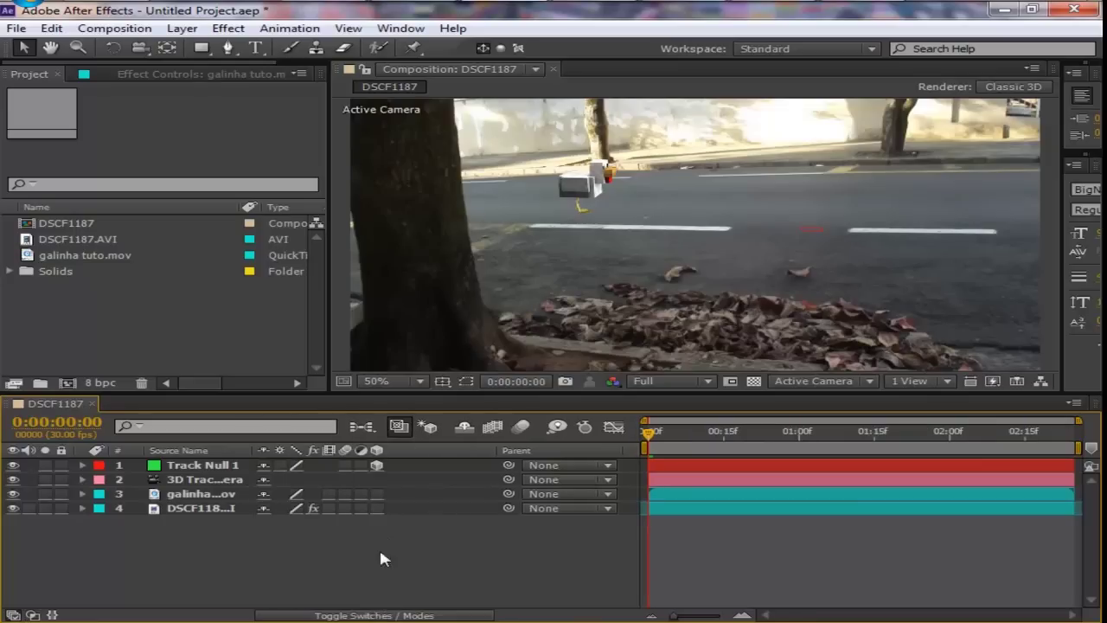
left_click(376, 494)
left_click_drag(447, 397, 441, 474)
Parent the chicken layer to Track Null 1 and preview it moving with the footage
left_click(297, 570)
left_click(198, 571)
left_click_drag(506, 573, 412, 556)
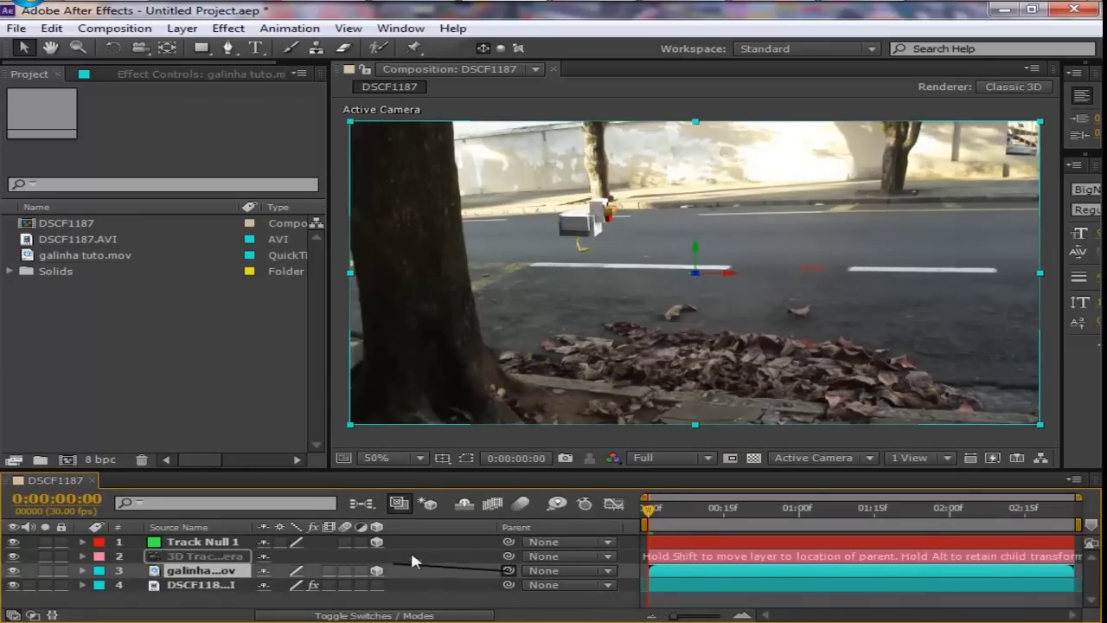
left_click_drag(412, 556, 217, 547)
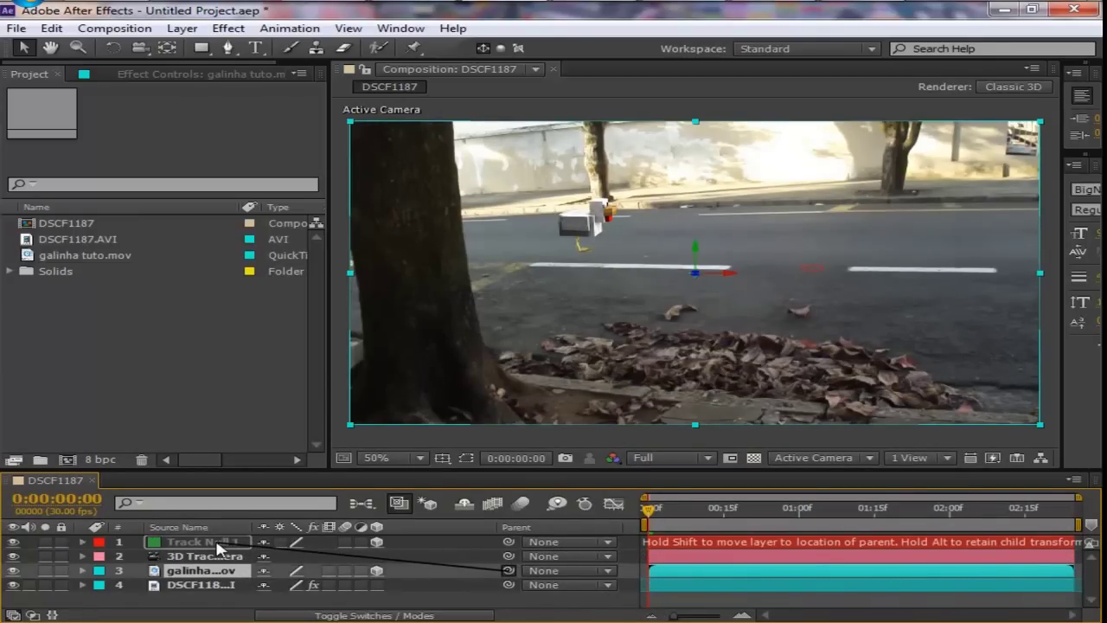
left_click_drag(217, 549, 219, 548)
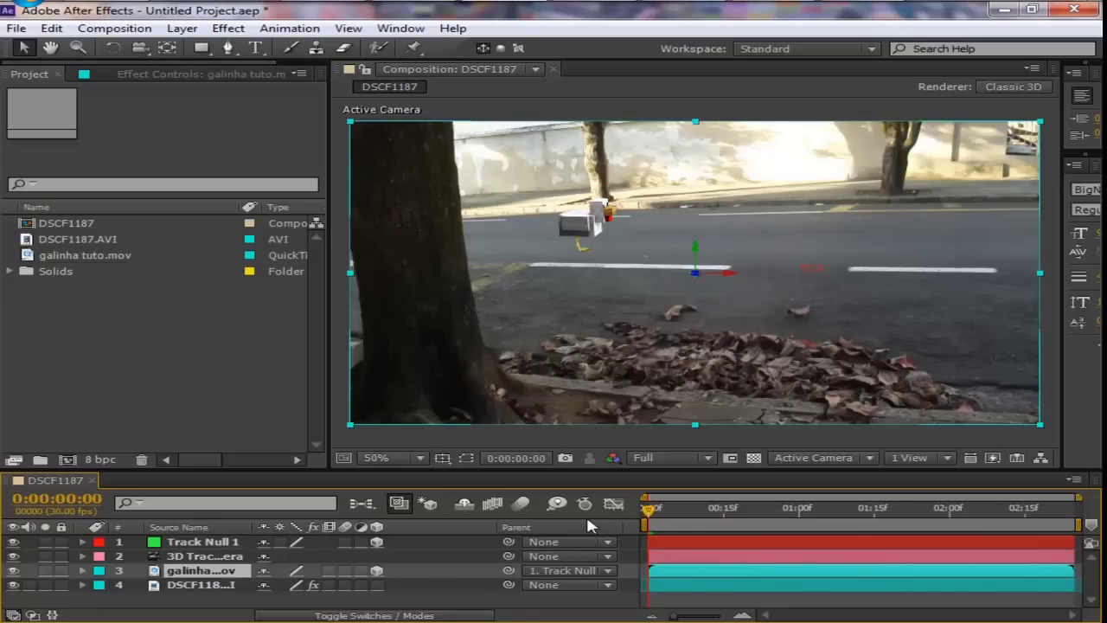
key("space")
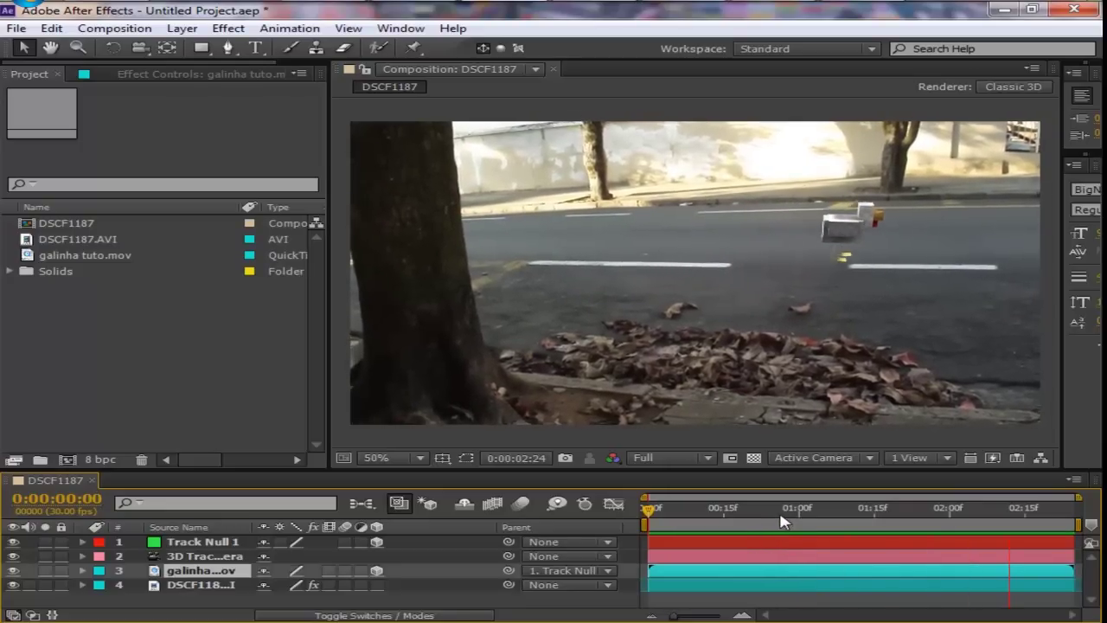
key("space")
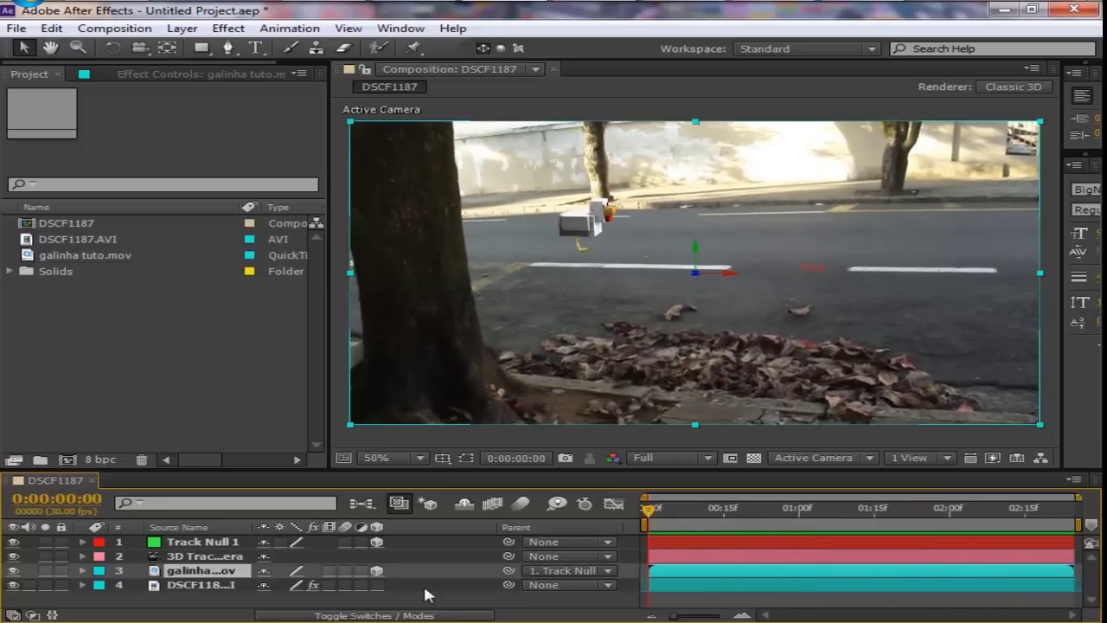
Select the 3D Tracker Camera layer and bring up the timeline's context menu
left_click(207, 560)
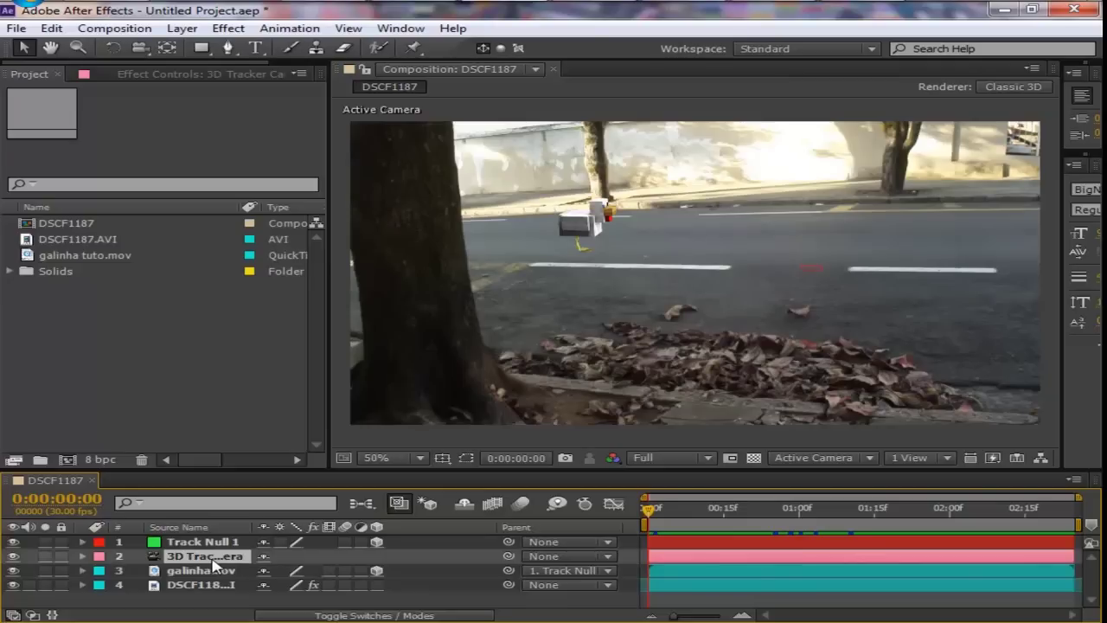
left_click(216, 584, "ctrl")
left_click(217, 575)
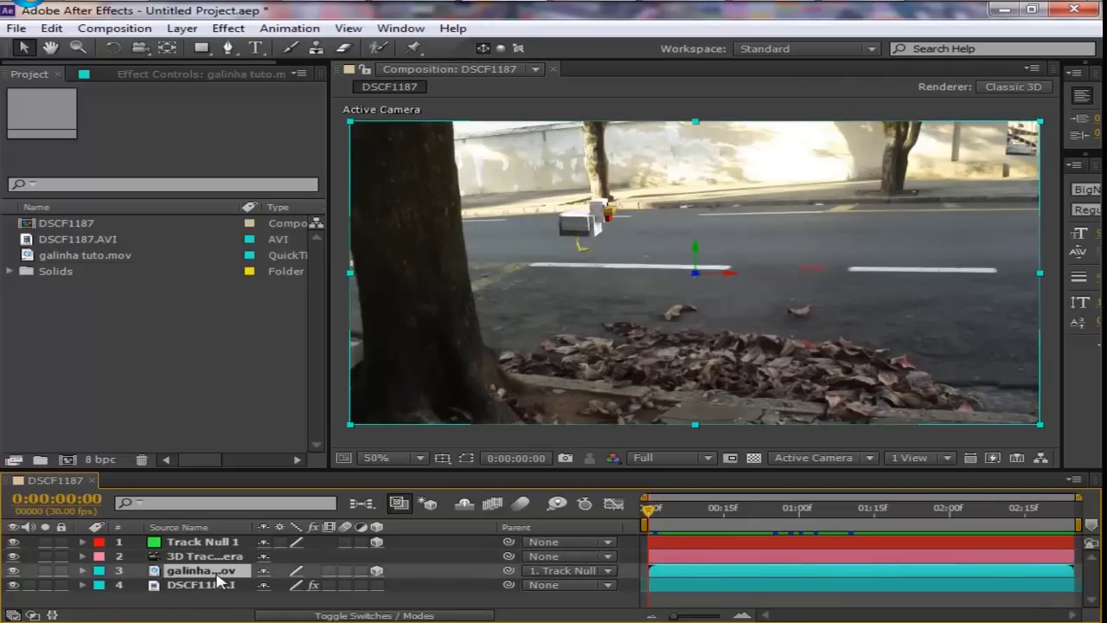
left_click(207, 557)
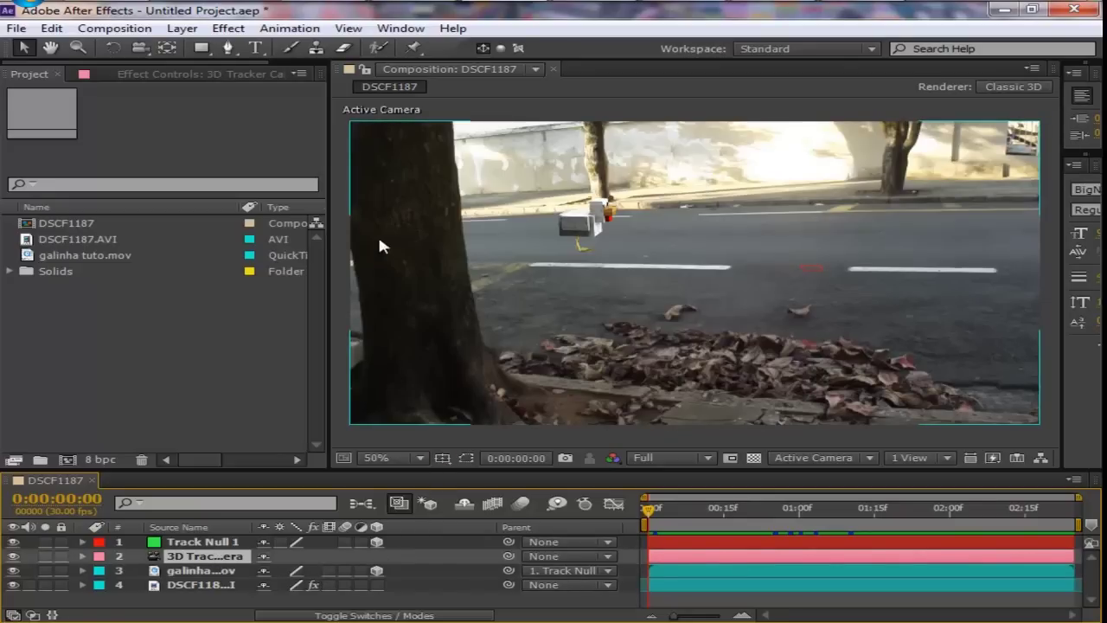
right_click(374, 596)
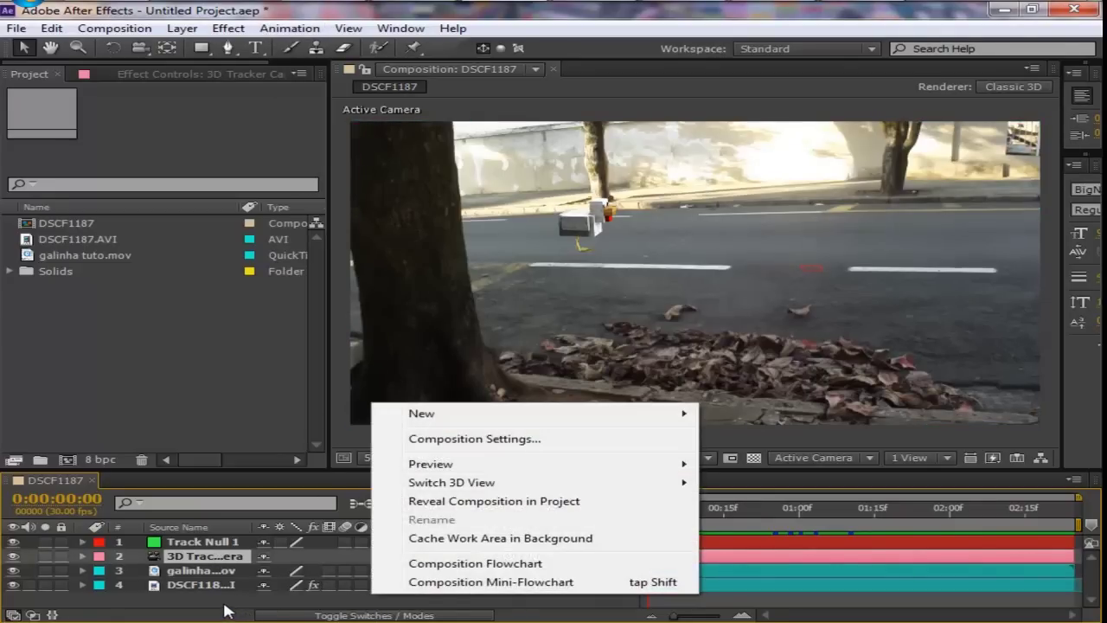
Add a point light, Light 1, and drag it above the top of the street frame
mouse_move(573, 420)
left_click(787, 478)
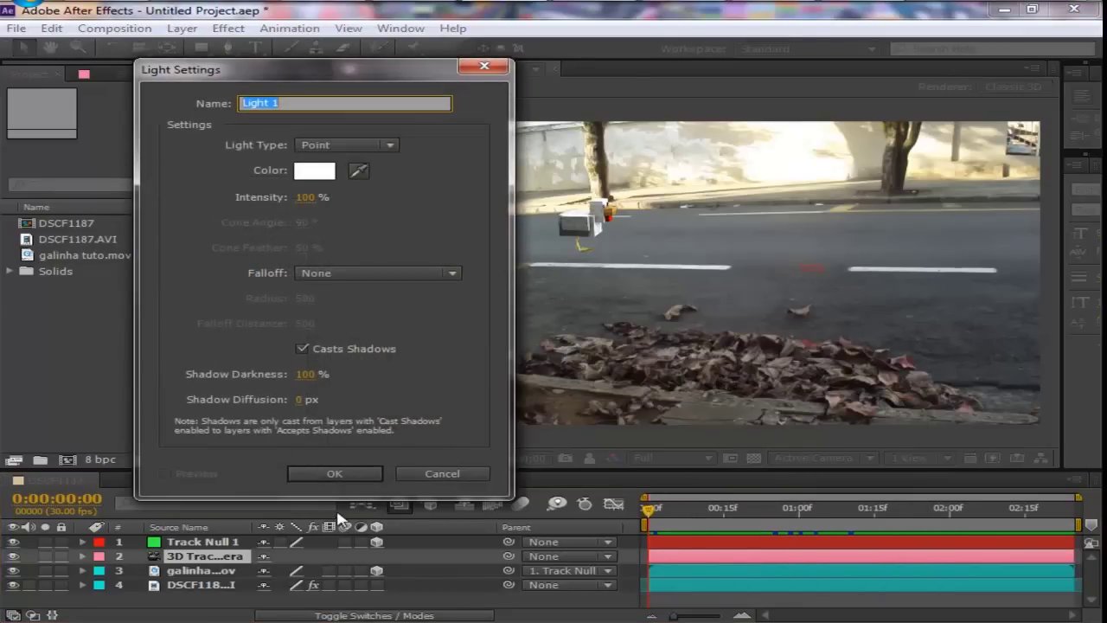
left_click(348, 472)
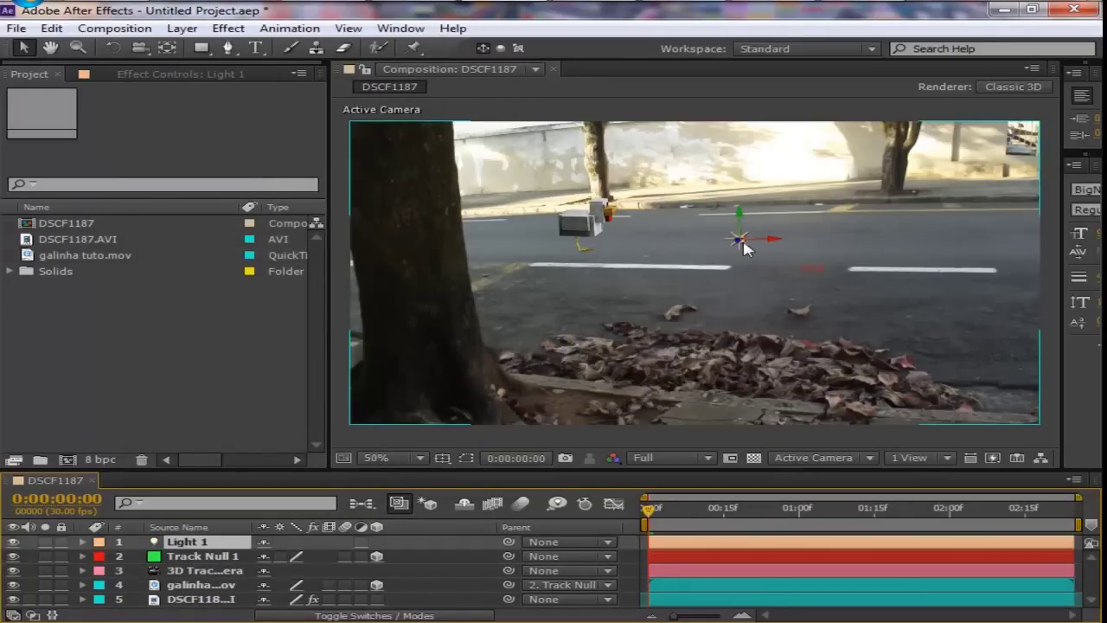
left_click_drag(738, 236, 609, 111)
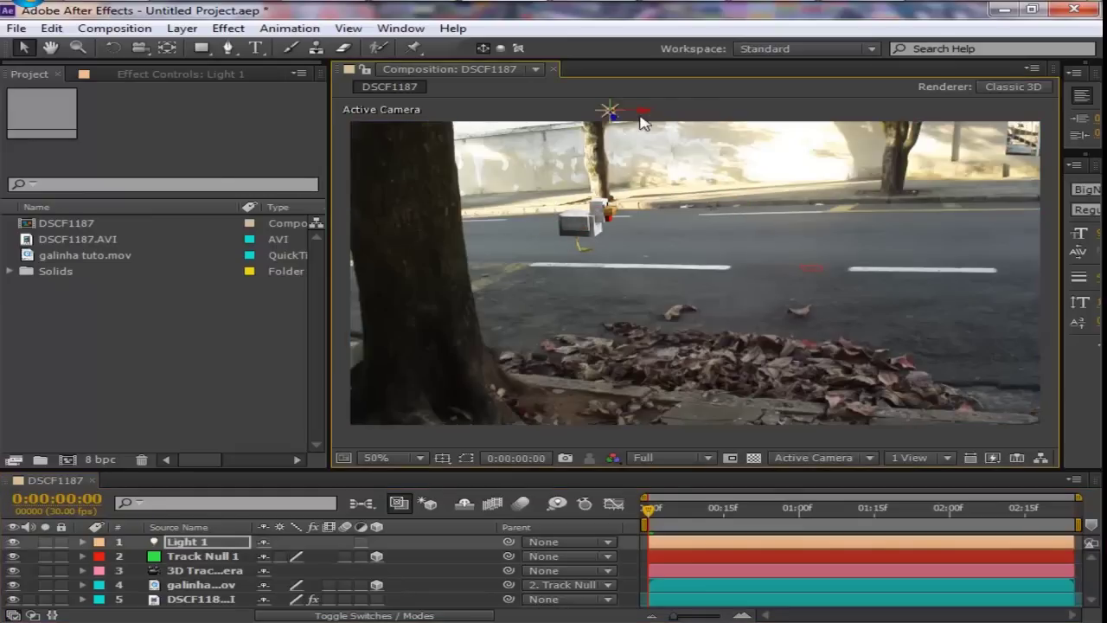
Toggle the light's Casts Shadows on and back off, then select the chicken layer
left_click(82, 541)
left_click(101, 570)
scroll(95, 563, "down", 2)
scroll(95, 564, "down", 3)
left_click(263, 586)
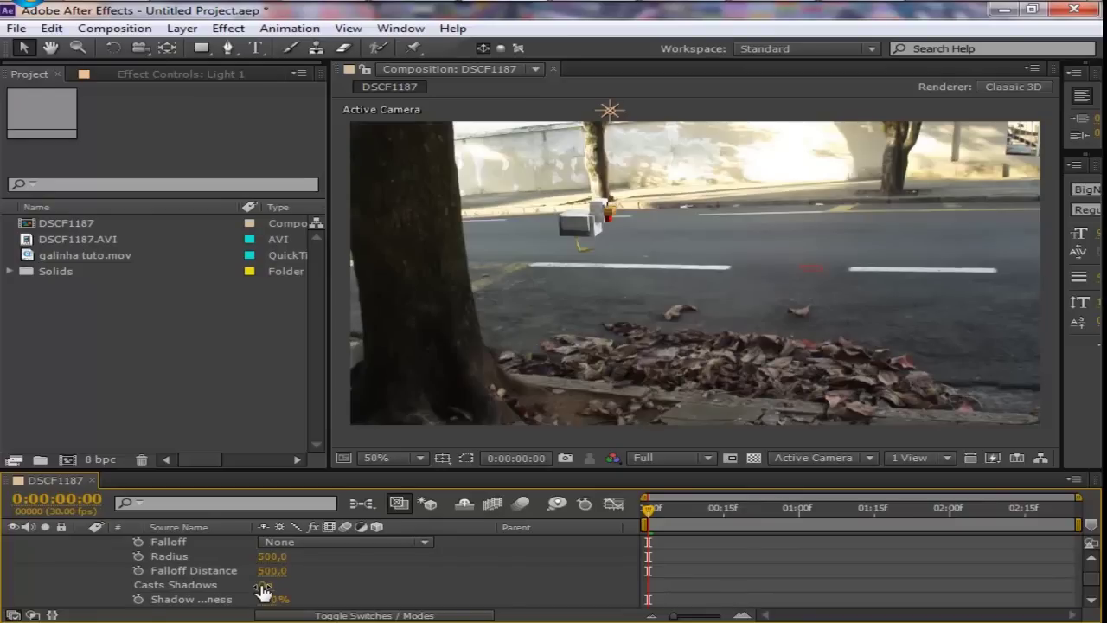
left_click(267, 586)
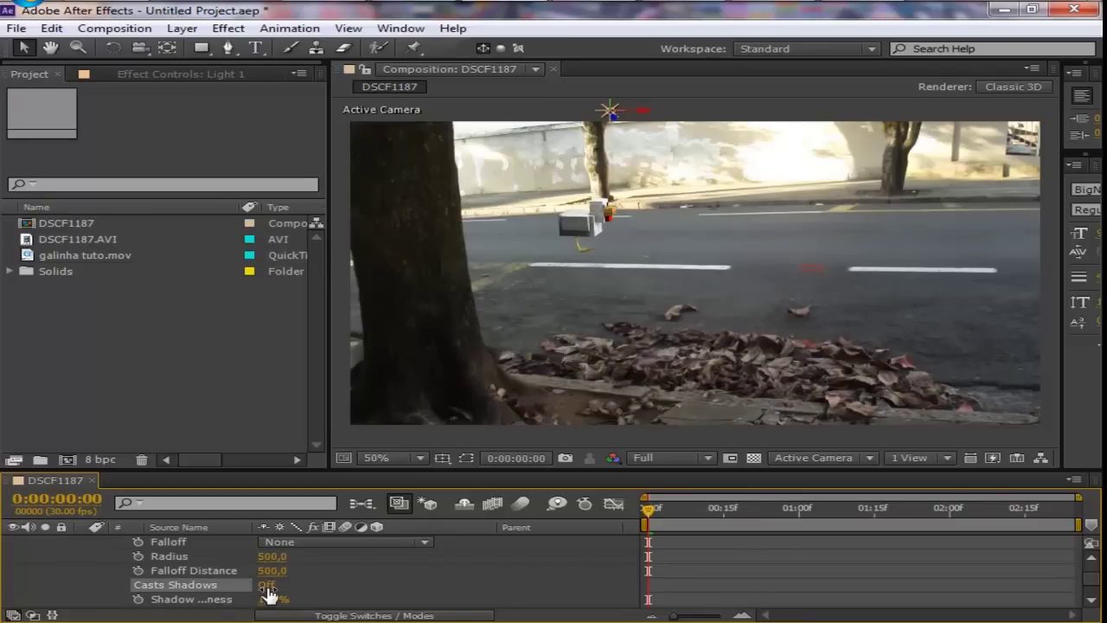
key("u")
left_click(166, 604)
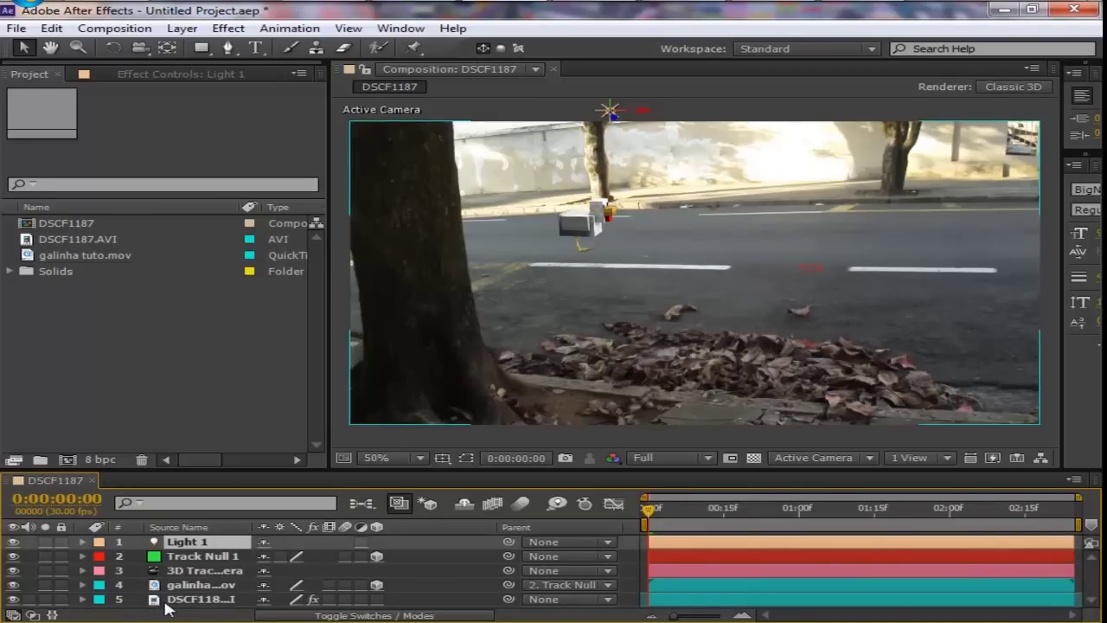
left_click(225, 586)
left_click(238, 31)
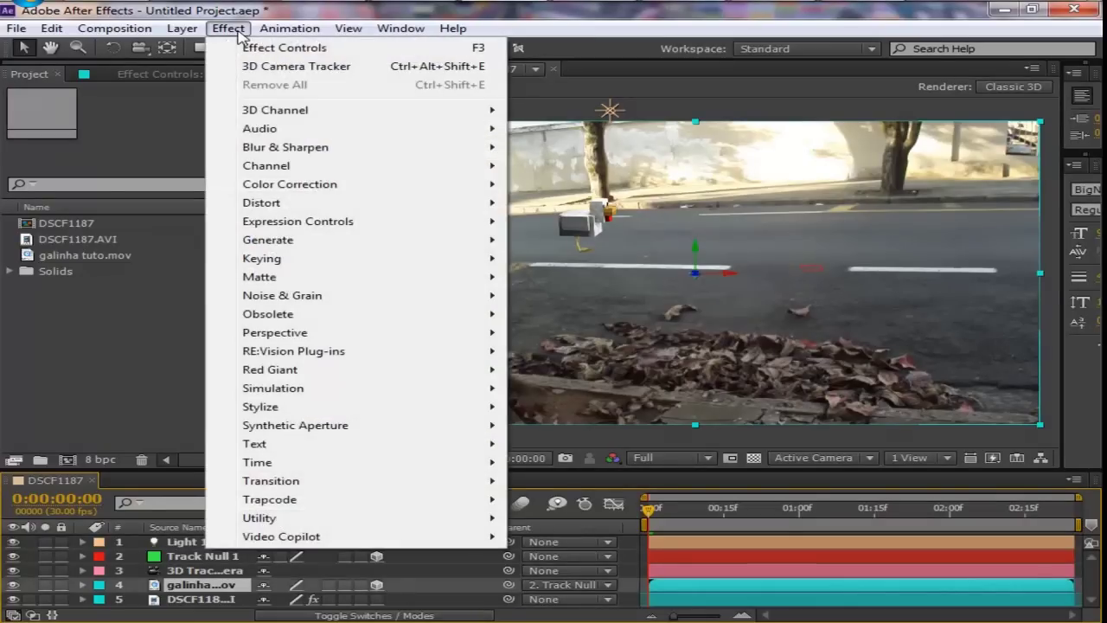
Apply Curves to the chicken layer and shape it into an S-curve
mouse_move(335, 187)
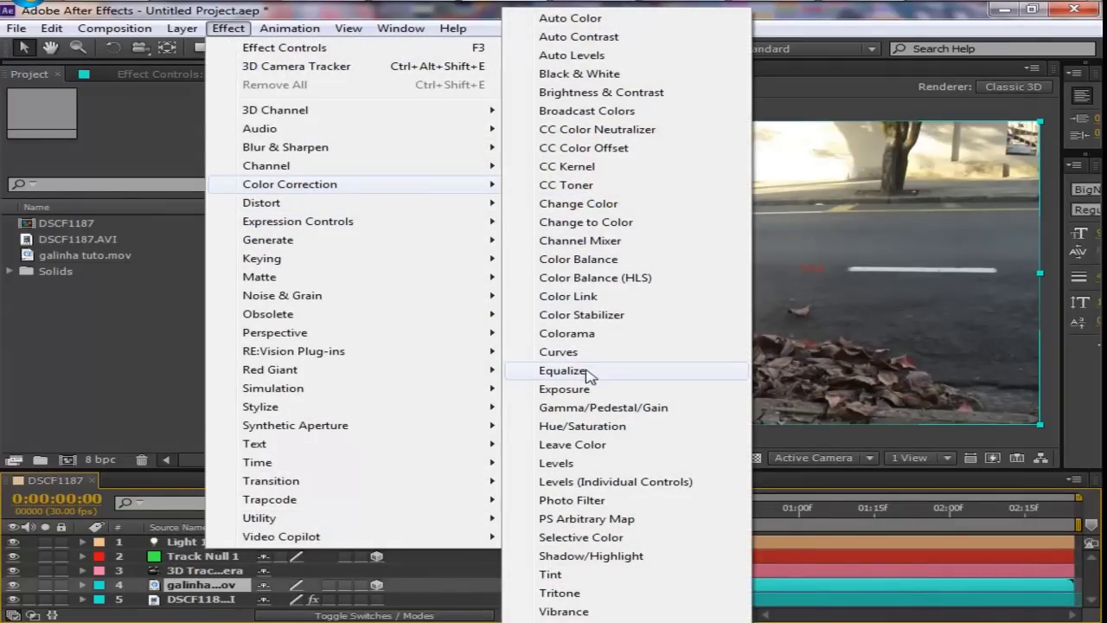
left_click(587, 353)
left_click_drag(118, 253, 113, 264)
mouse_move(186, 192)
left_mouse_down()
mouse_move(214, 193)
mouse_move(201, 184)
left_mouse_up()
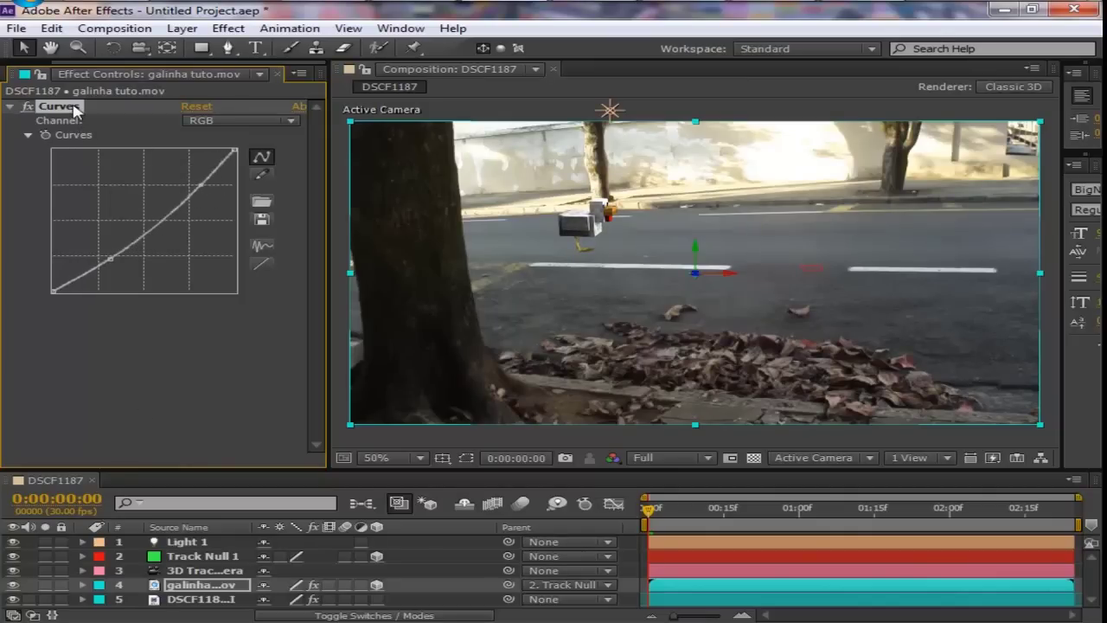
Paste Curves onto DSCF1187, reset it, and bend the curve upward to brighten the footage
left_click(177, 599)
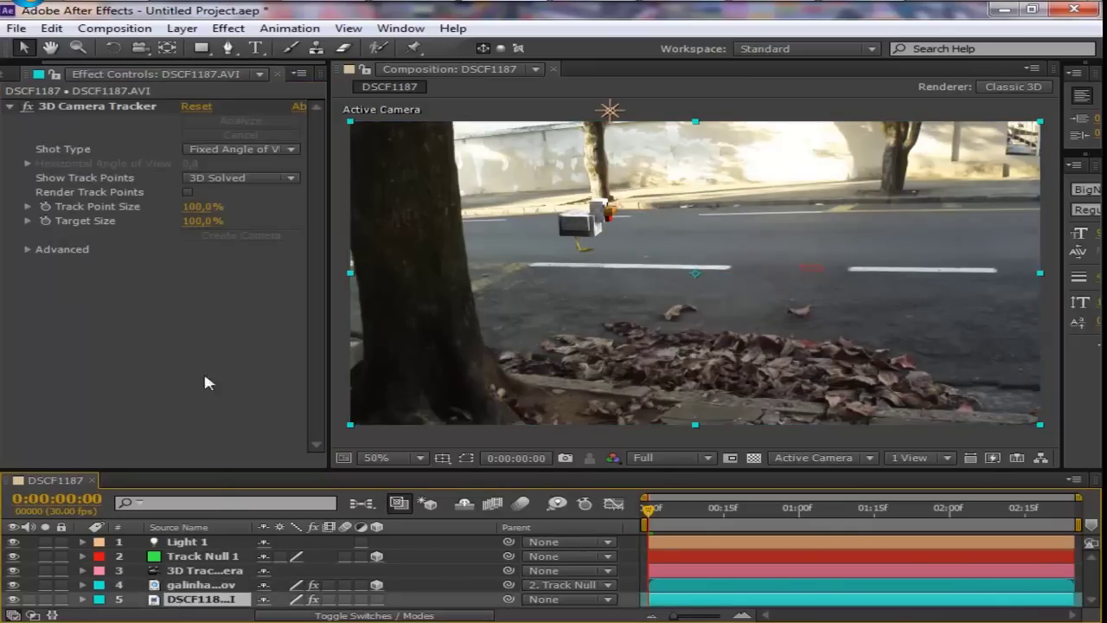
key("ctrl+v")
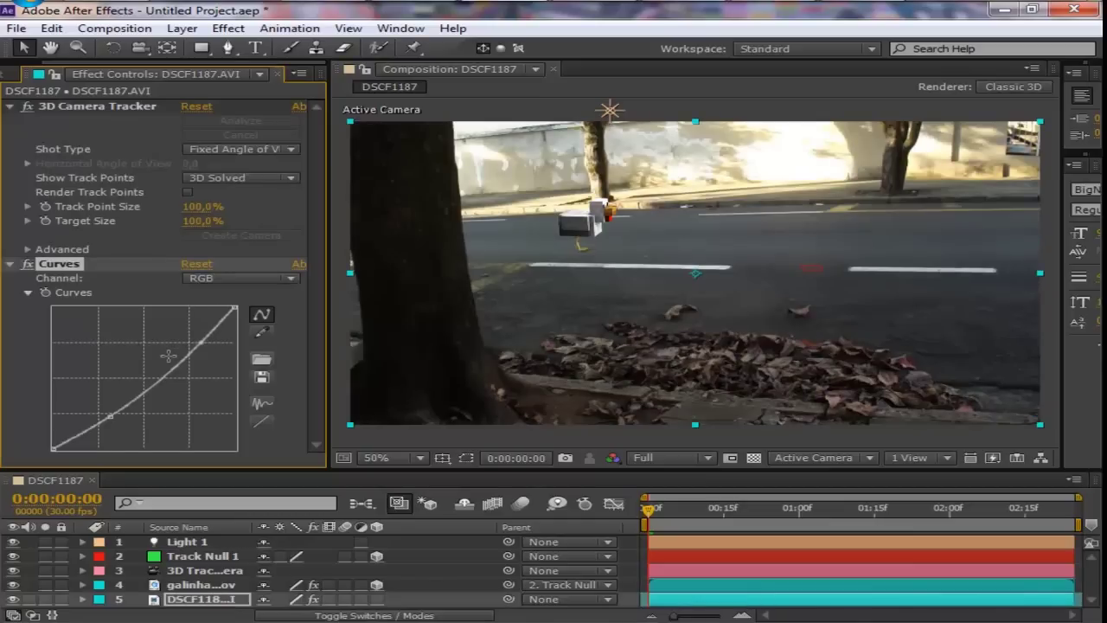
left_click(196, 264)
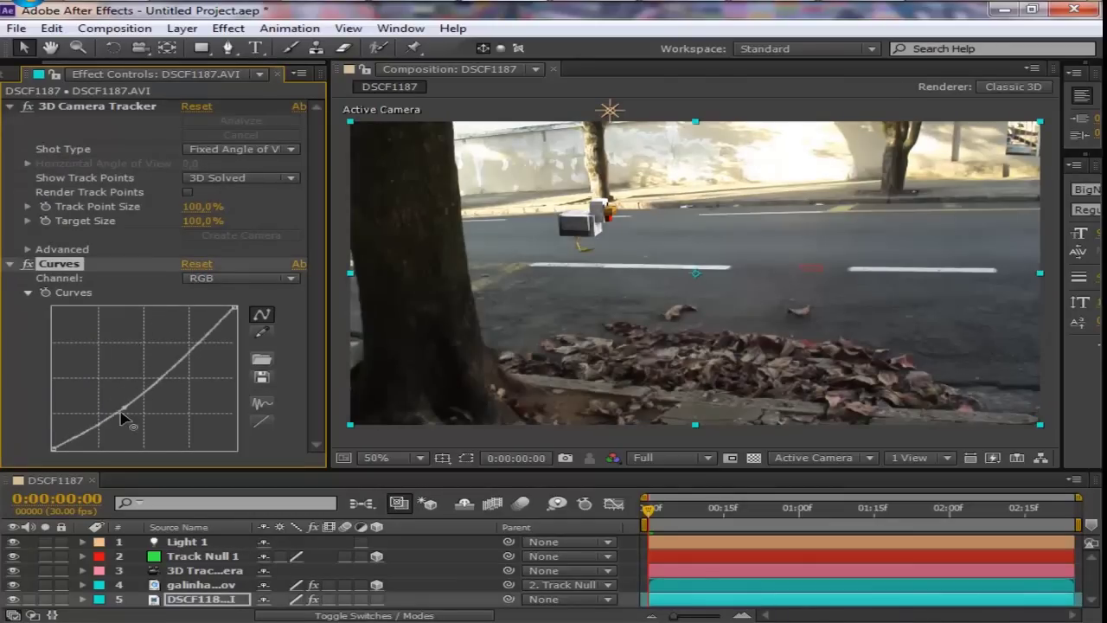
mouse_move(107, 424)
left_mouse_down()
mouse_move(74, 432)
mouse_move(102, 416)
left_mouse_up()
left_click_drag(186, 347, 182, 337)
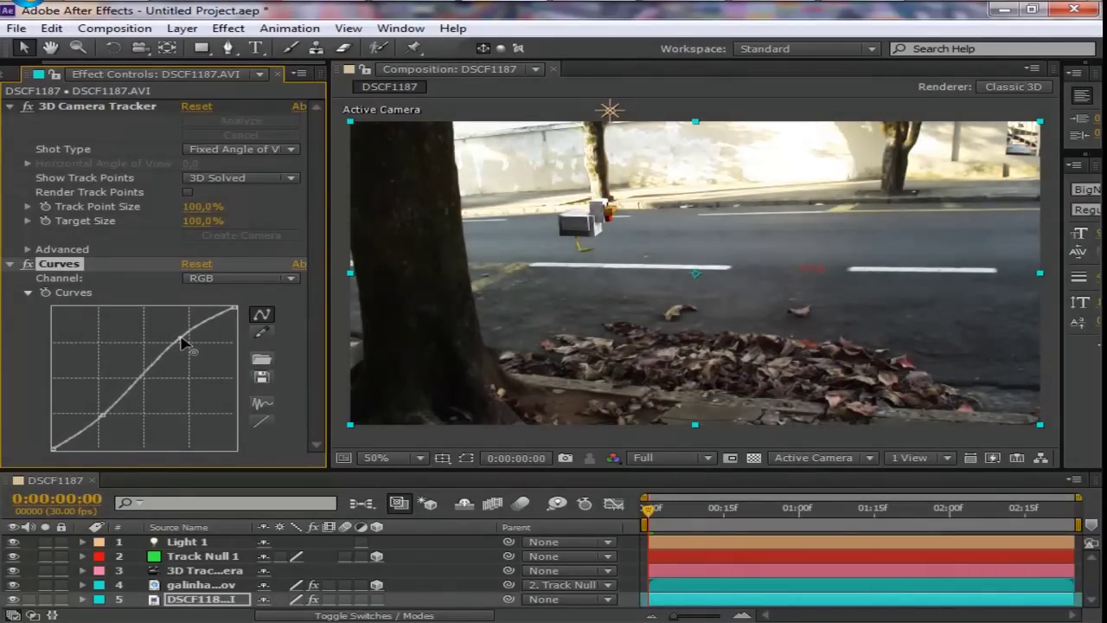
left_click(205, 570)
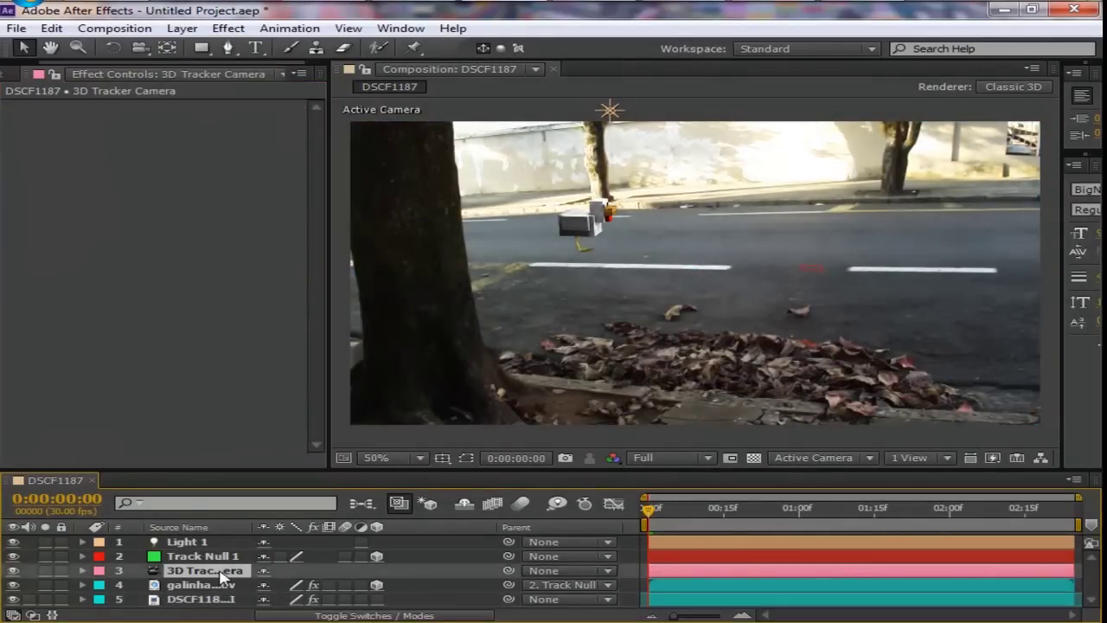
Give galinha tuto.mov a Fast Blur with Blurriness 1,0 and Repeat Edge Pixels on
left_click(187, 542)
left_click(200, 585)
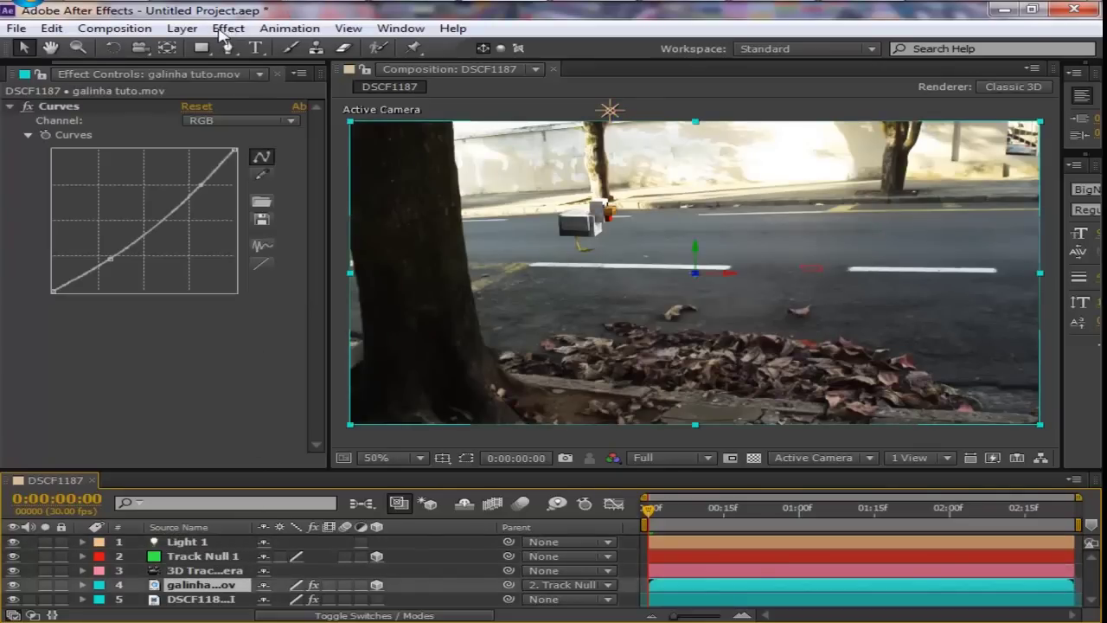
left_click(225, 29)
mouse_move(321, 150)
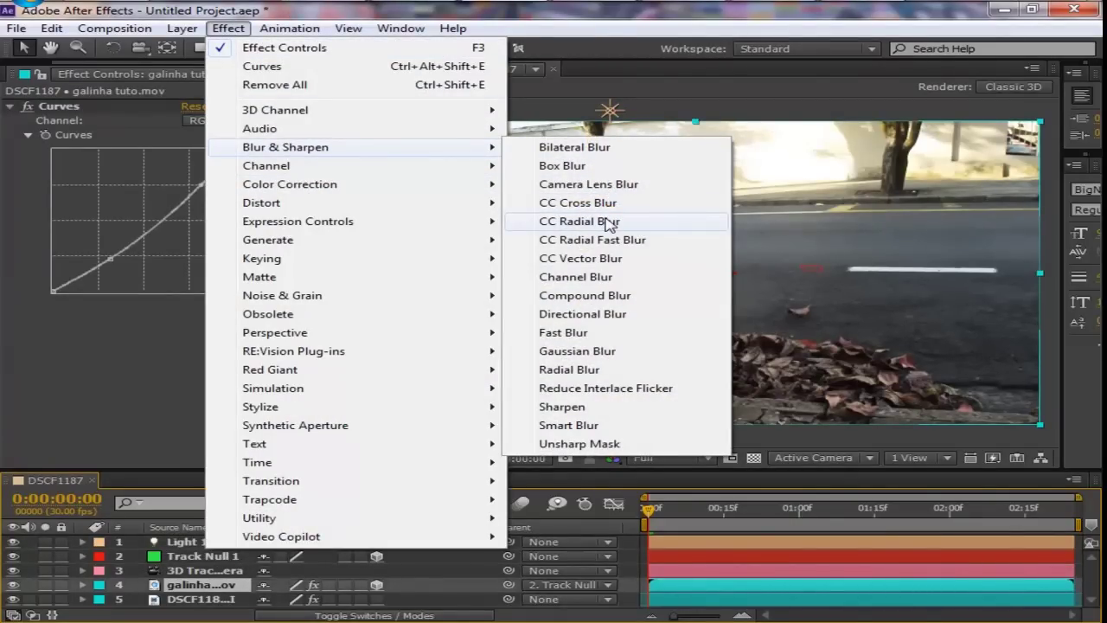
left_click(629, 333)
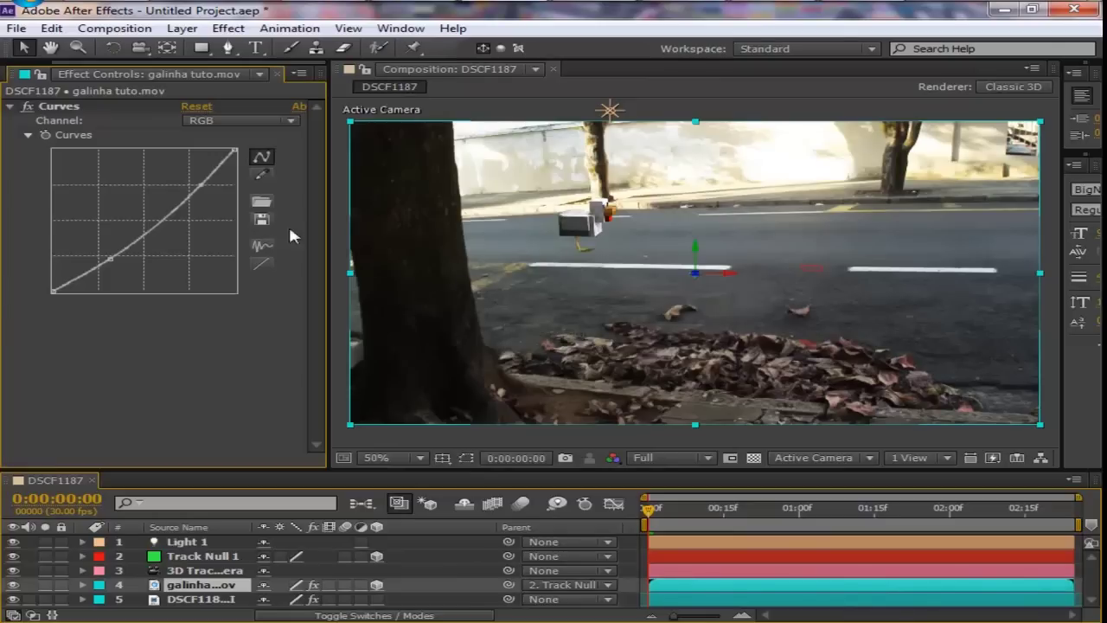
left_click(199, 331)
type("2")
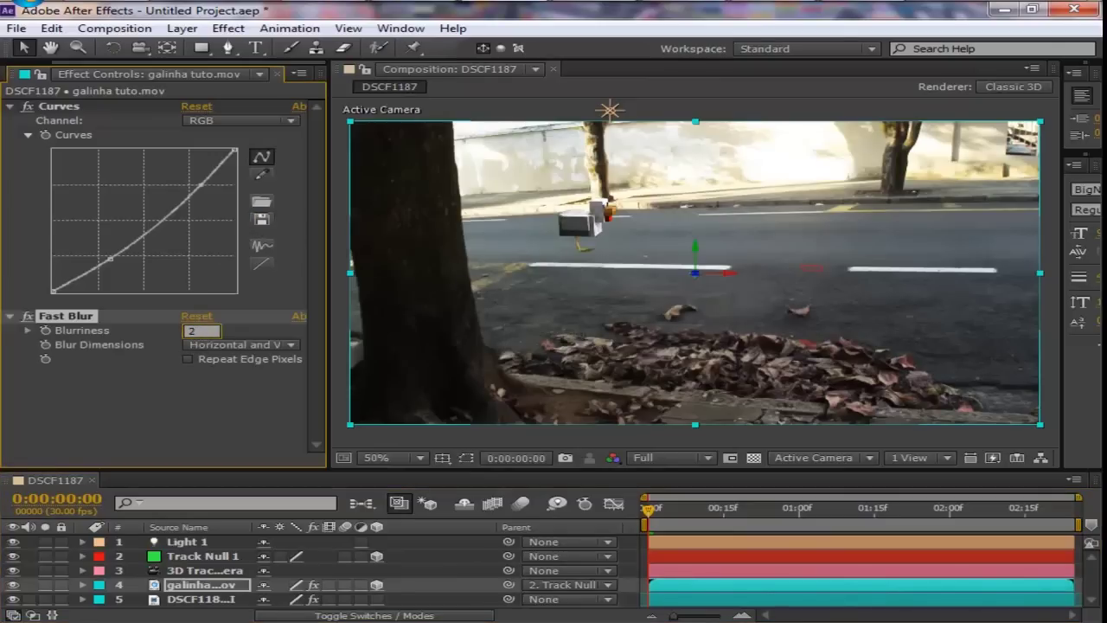
left_click(188, 331)
type("1")
key("Return")
left_click(203, 359)
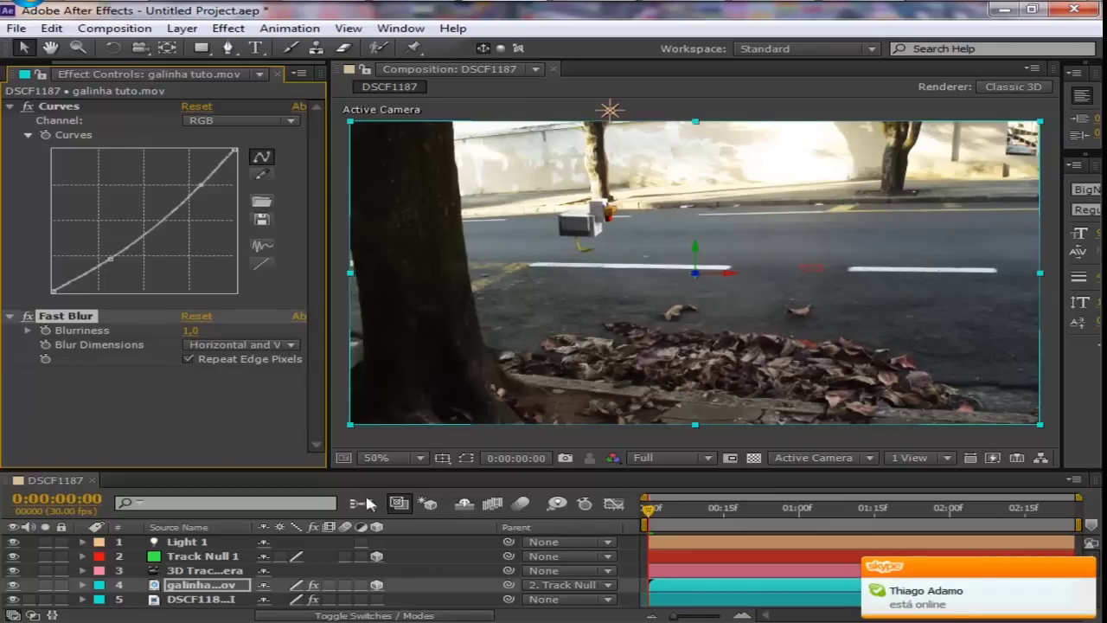
right_click(418, 548)
Add Adjustment Layer 1 with a Curves effect and raise its Blue channel curve
mouse_move(573, 366)
left_click(817, 502)
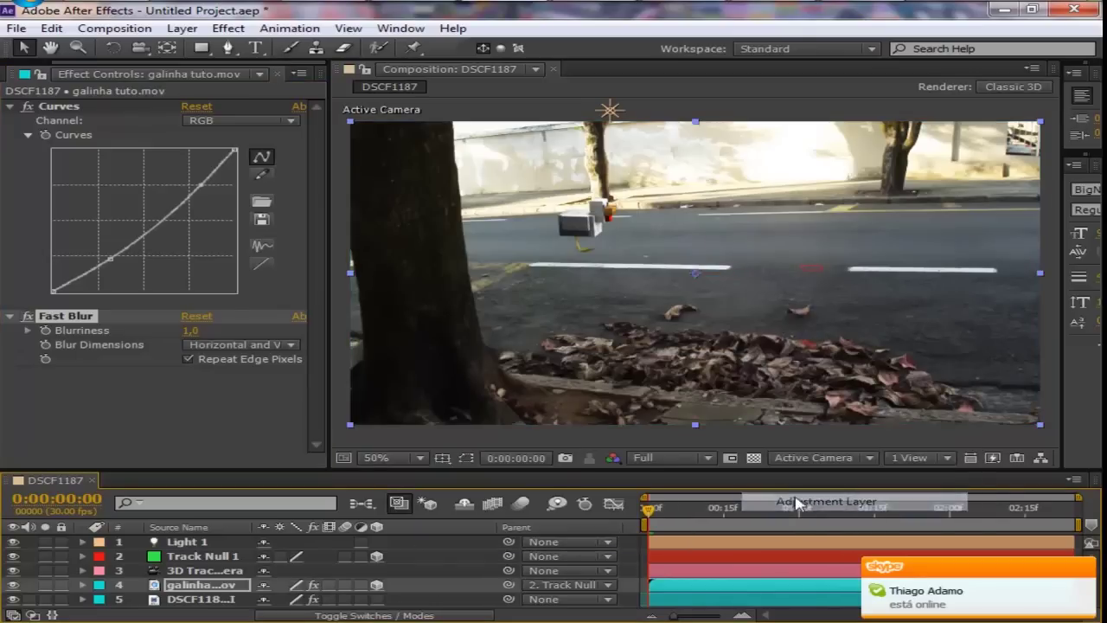
left_click(228, 28)
mouse_move(289, 184)
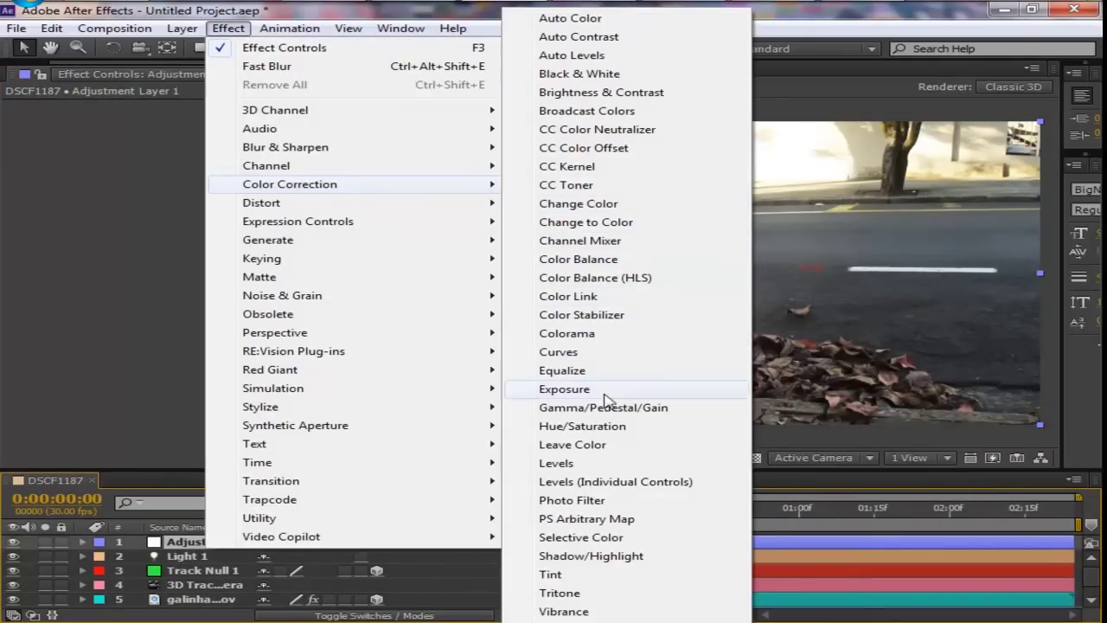
left_click(581, 352)
left_click(210, 121)
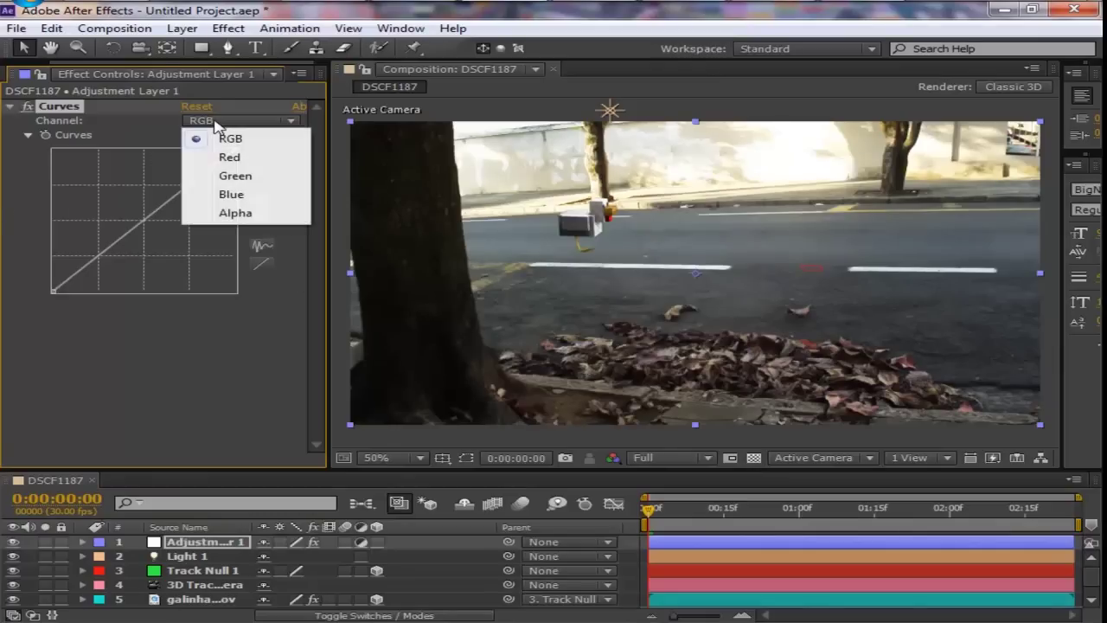
left_click(218, 195)
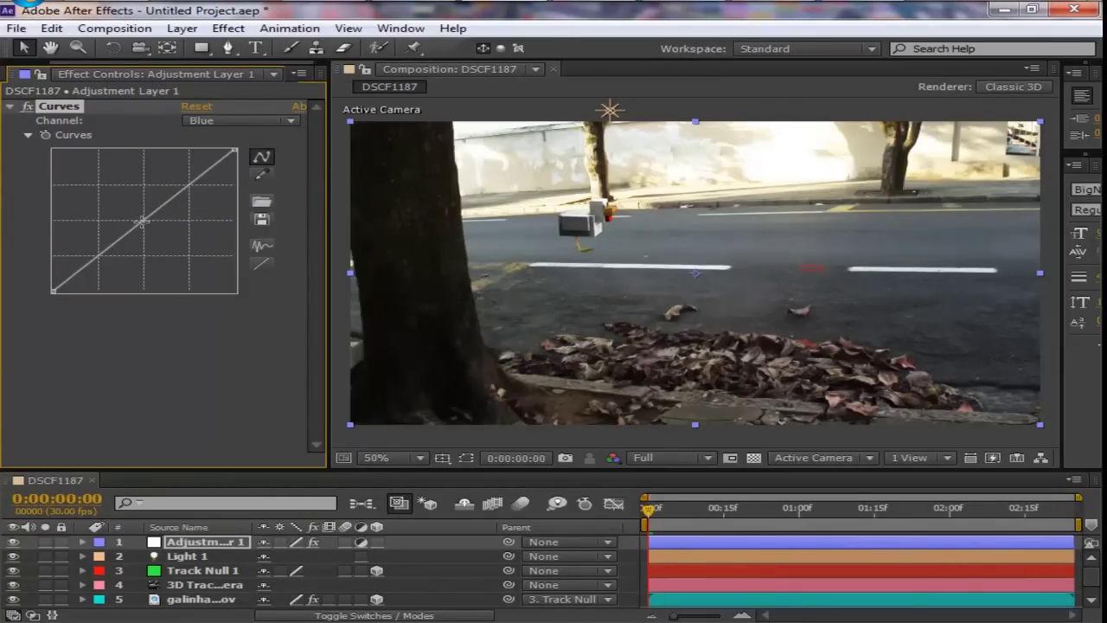
left_click_drag(141, 222, 134, 224)
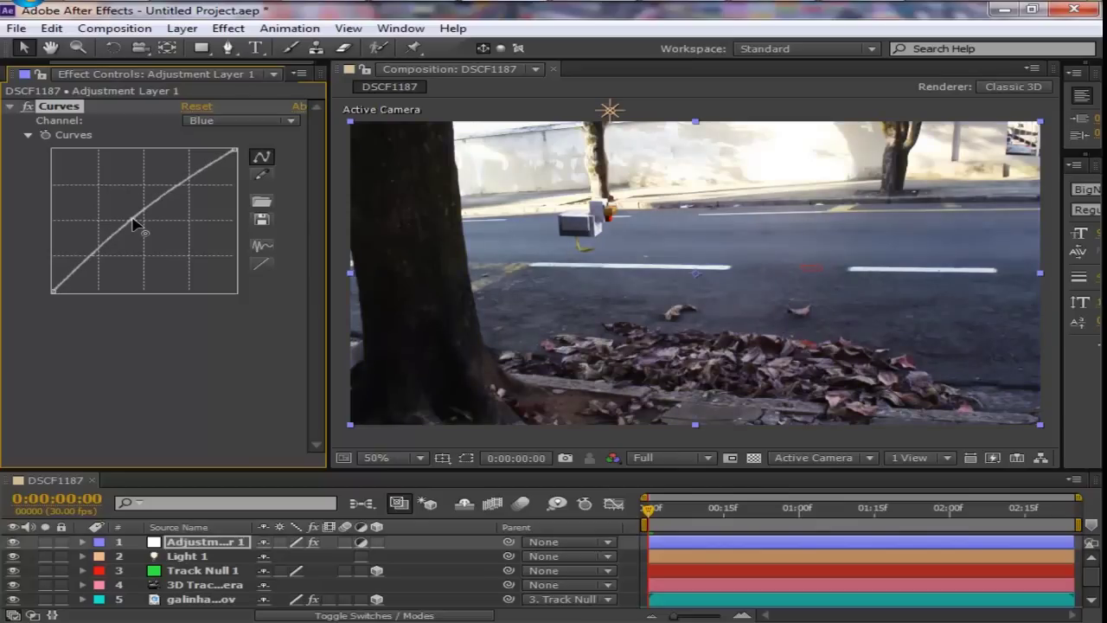
Pull down the Red curve and lift the Green curve for a teal-blue grade
left_click(206, 123)
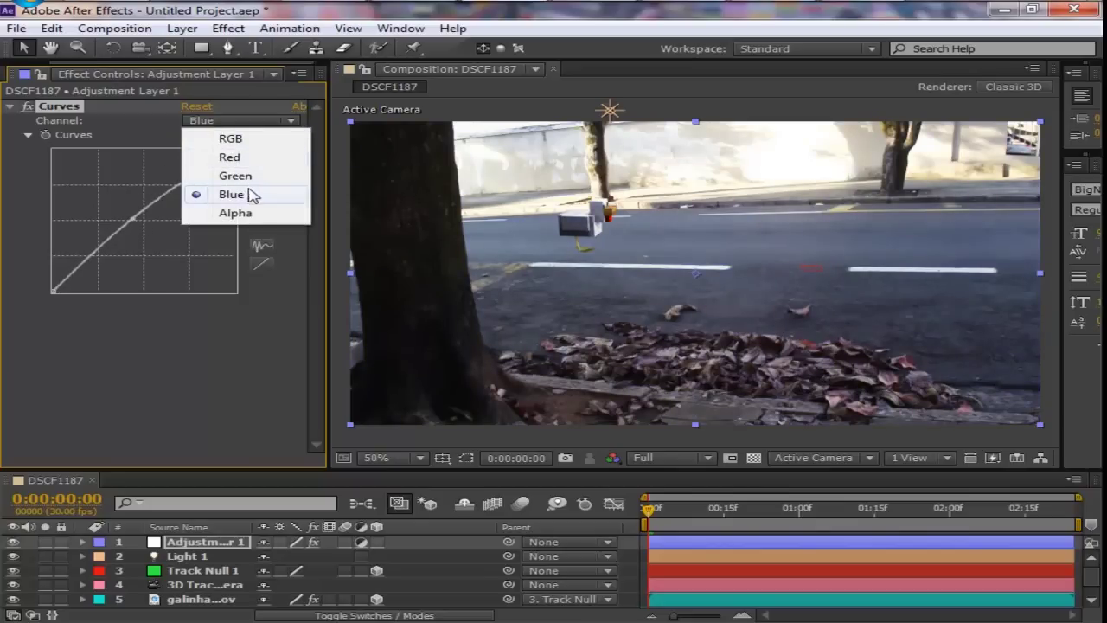
left_click(227, 156)
mouse_move(141, 219)
left_mouse_down()
mouse_move(166, 233)
mouse_move(149, 235)
left_mouse_up()
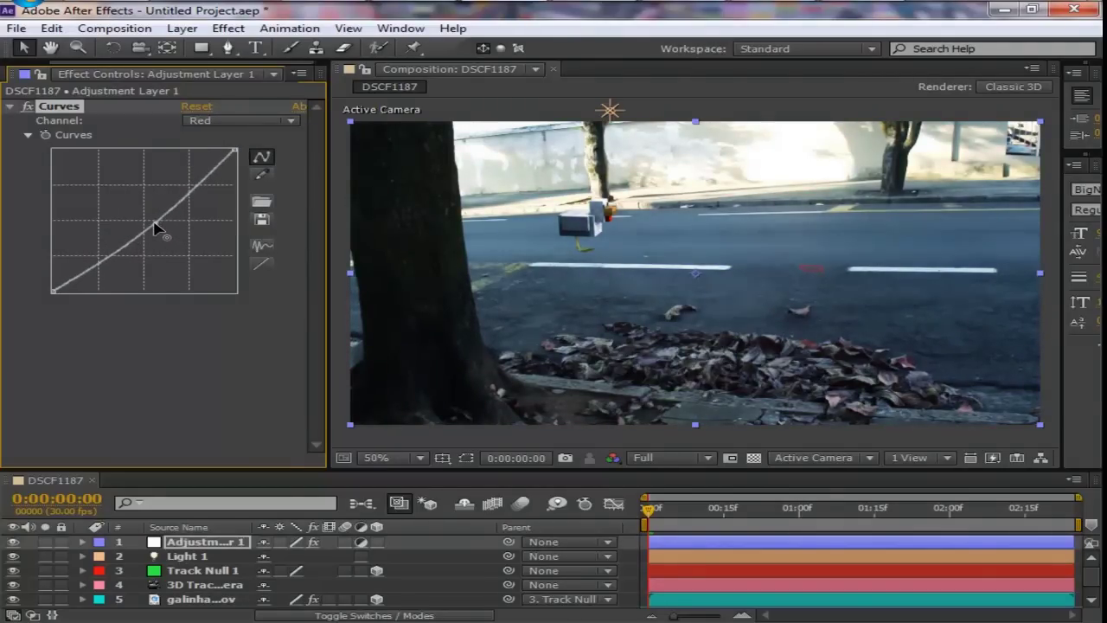
left_click(252, 119)
left_click(234, 175)
left_click_drag(144, 221, 137, 215)
left_click(240, 123)
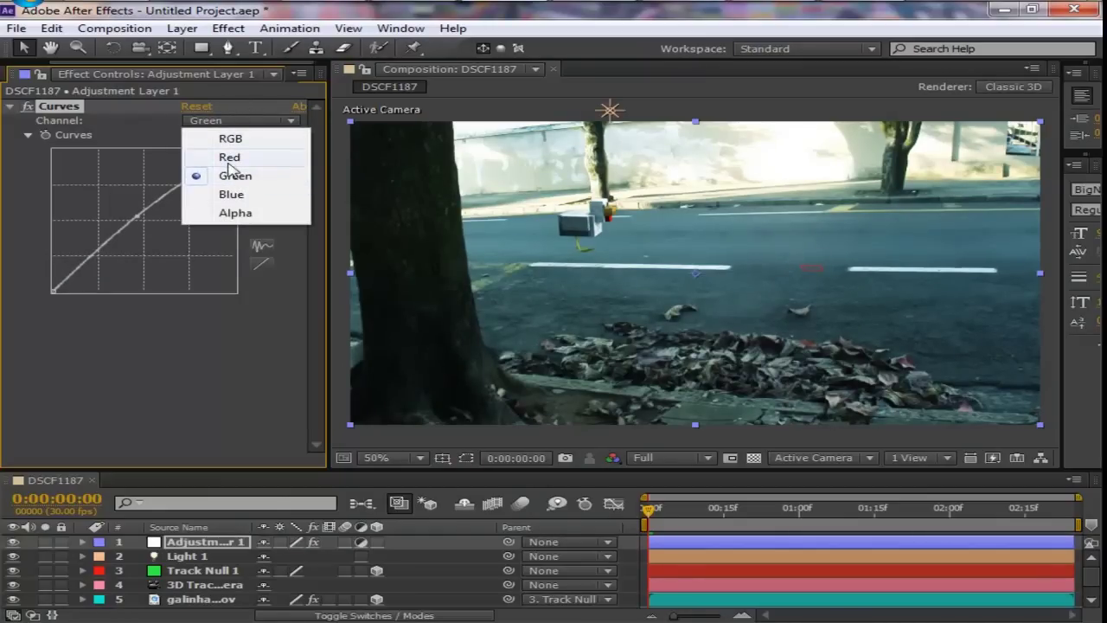
left_click(229, 157)
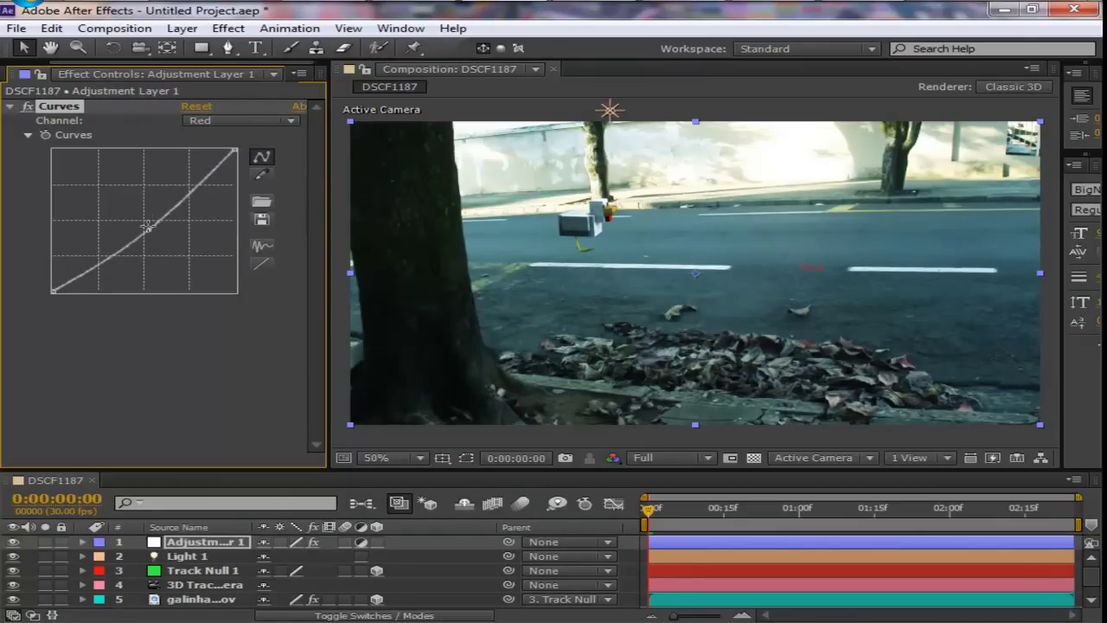
mouse_move(147, 227)
left_mouse_down()
mouse_move(137, 216)
mouse_move(142, 226)
mouse_move(124, 242)
mouse_move(142, 249)
left_mouse_up()
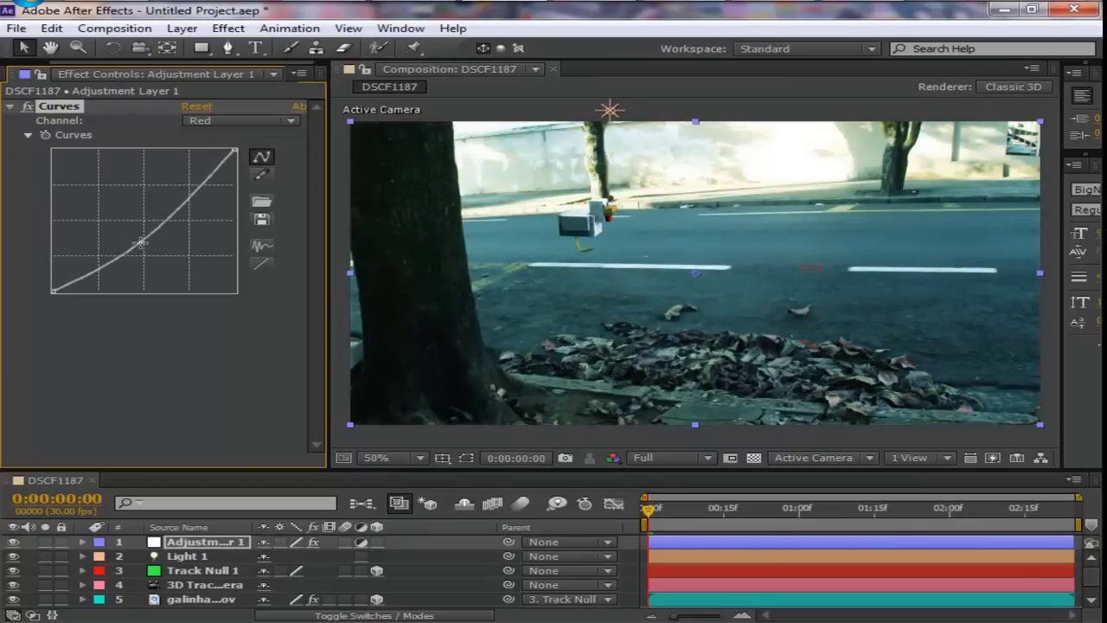
left_click(195, 586)
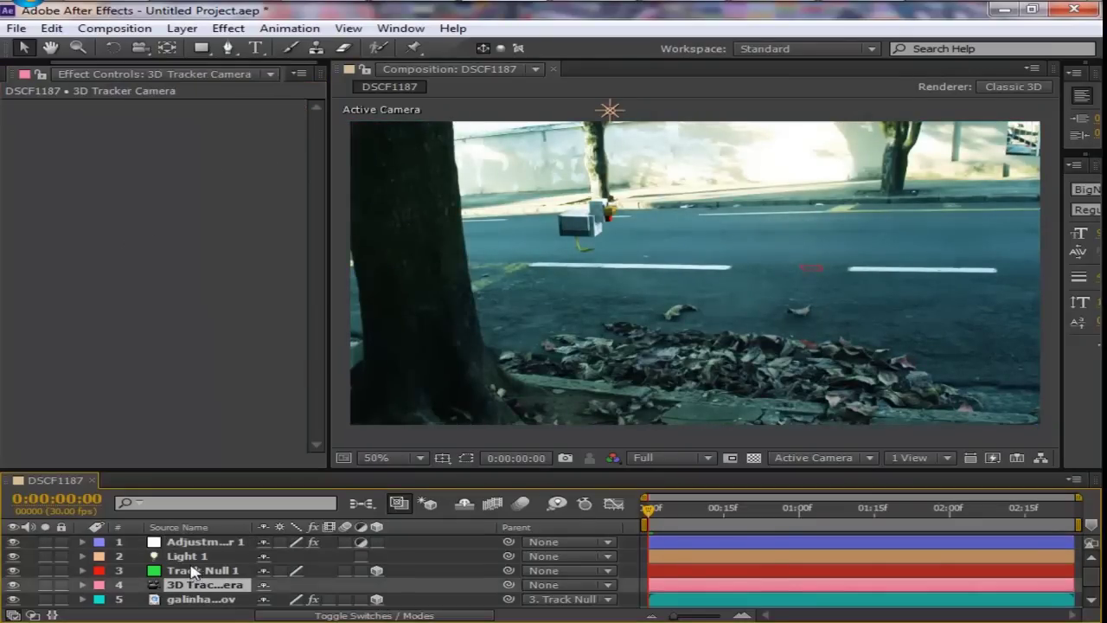
Duplicate the chicken layer and rotate the copy flat as a ground shadow
left_click(201, 541)
left_click(200, 598)
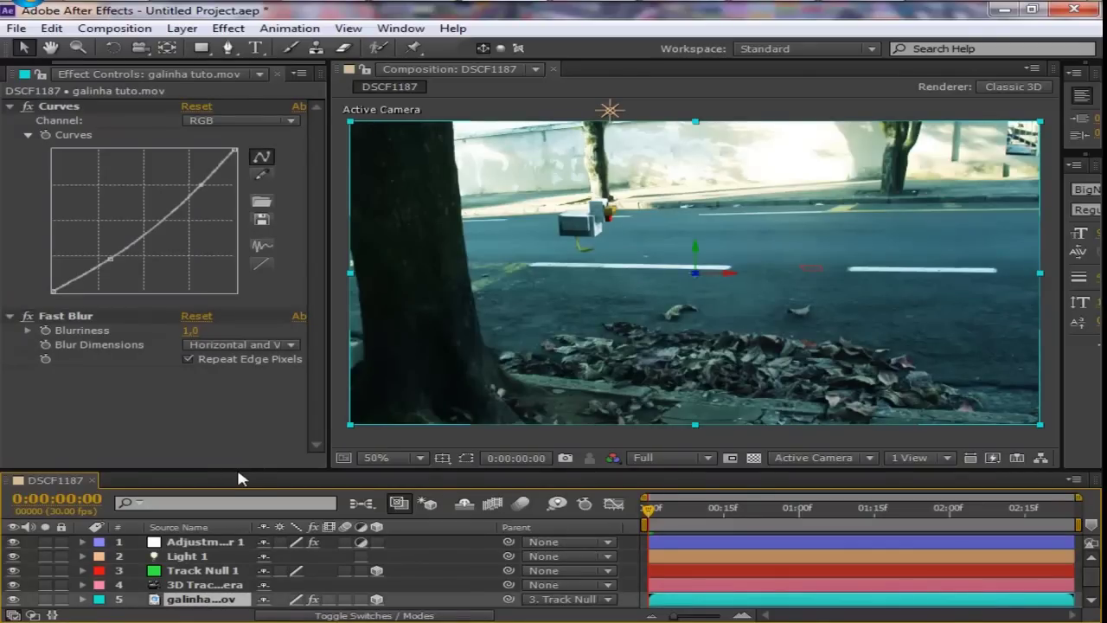
left_click_drag(239, 472, 230, 426)
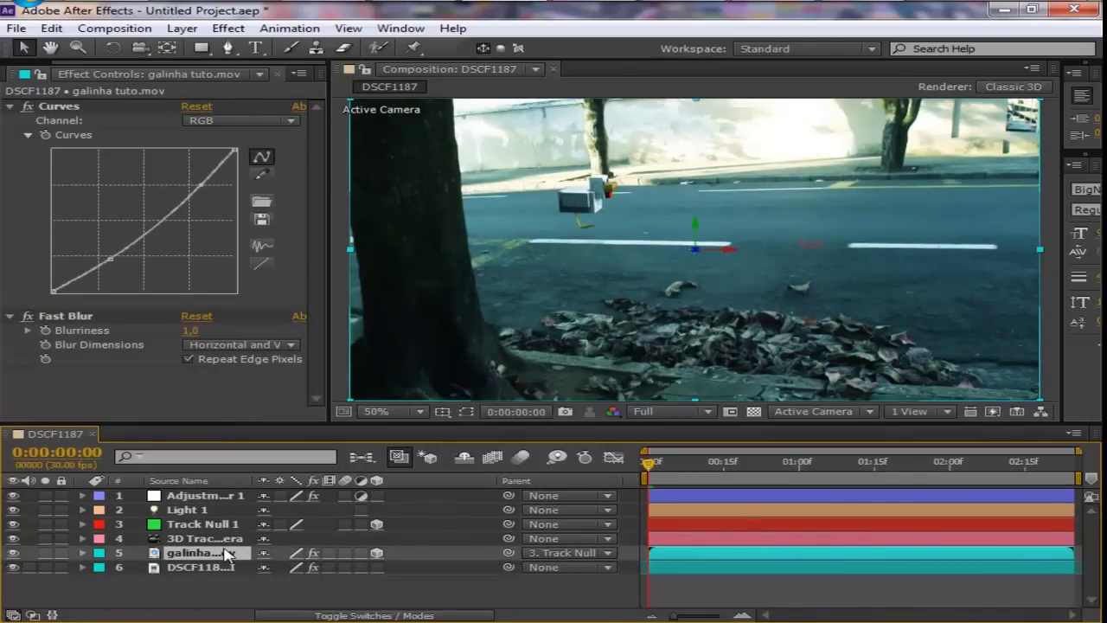
key("ctrl+d")
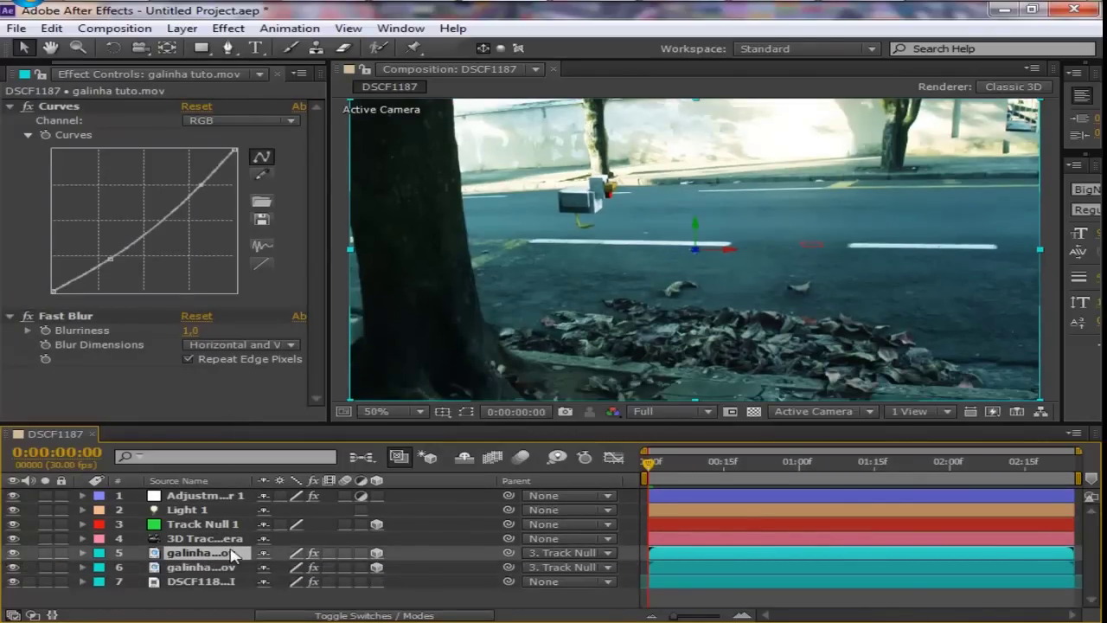
left_click(259, 564)
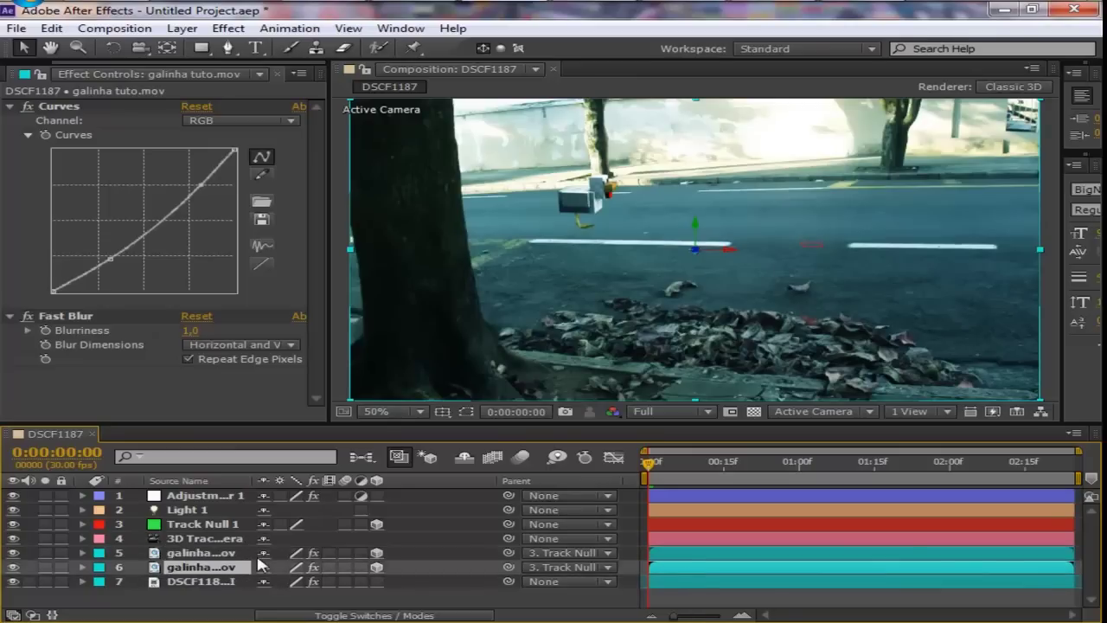
key("w")
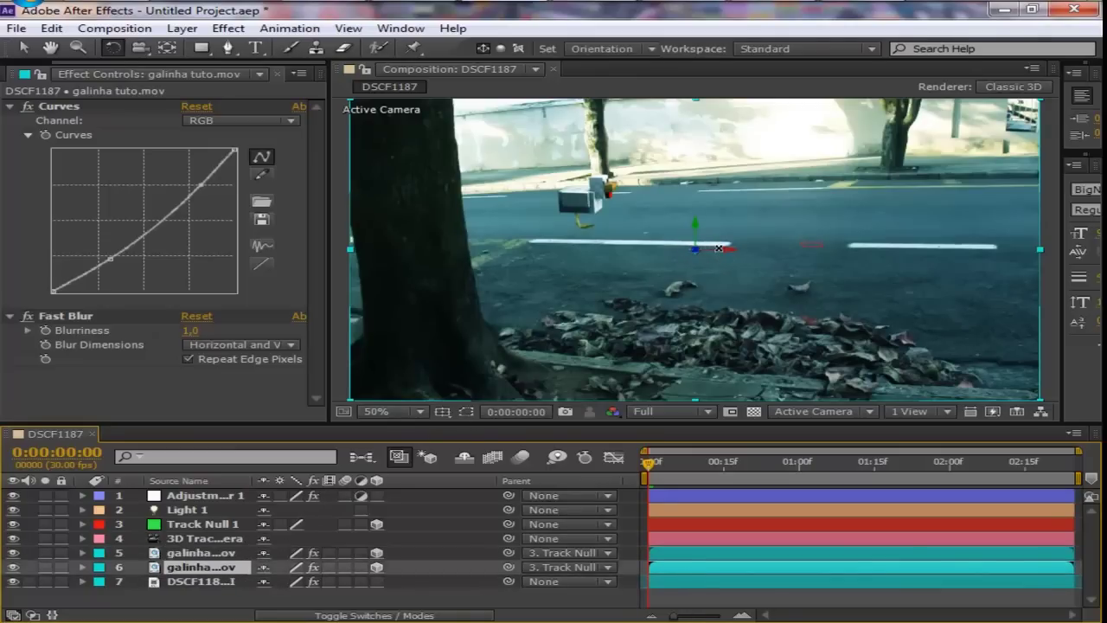
left_click_drag(716, 280, 710, 294)
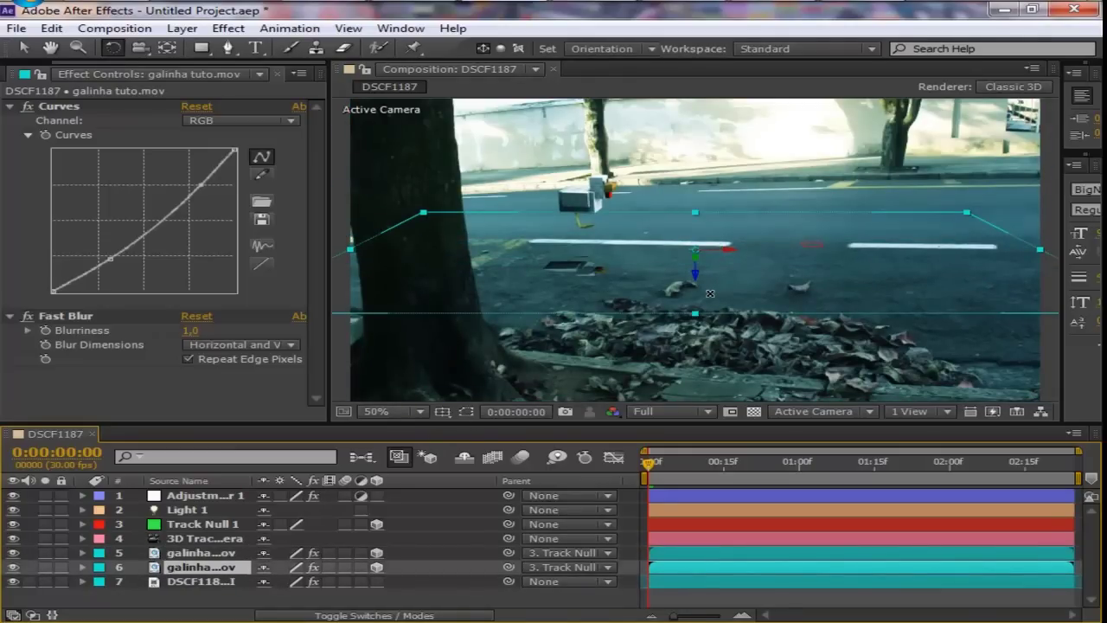
Move the shadow copy back and lower onto the road, and show its Opacity
key("v")
left_click_drag(696, 275, 705, 245)
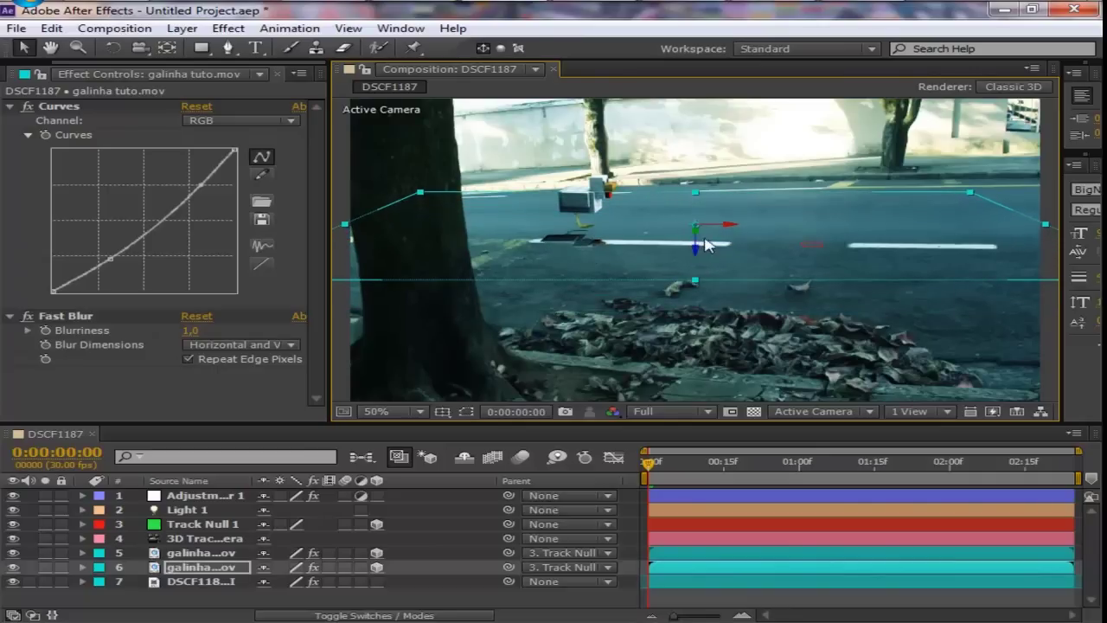
left_click_drag(712, 230, 719, 227)
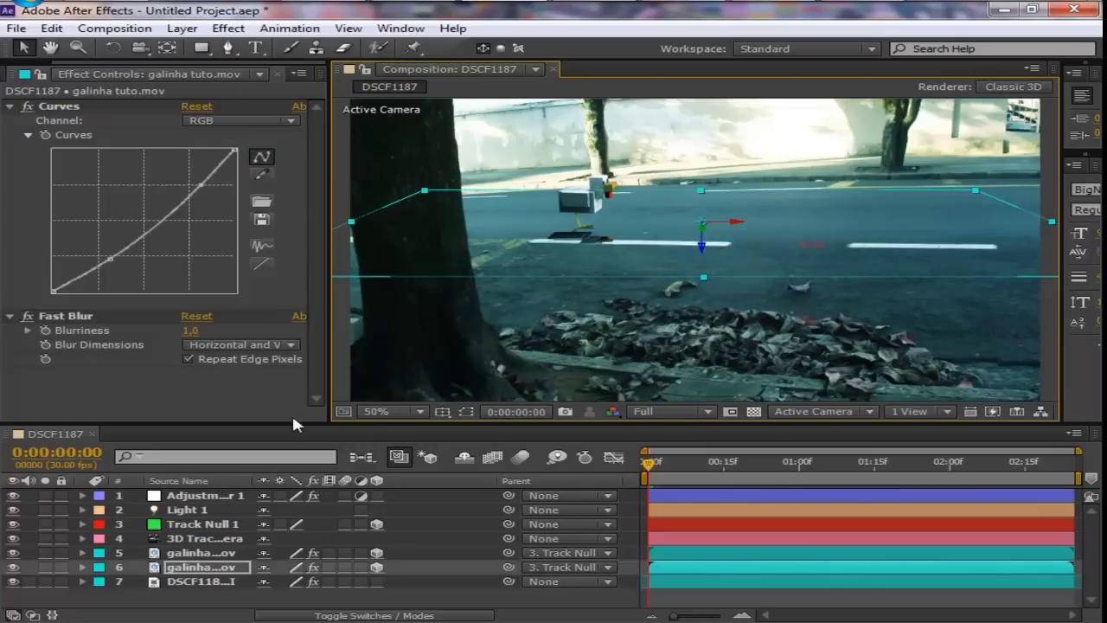
key("t")
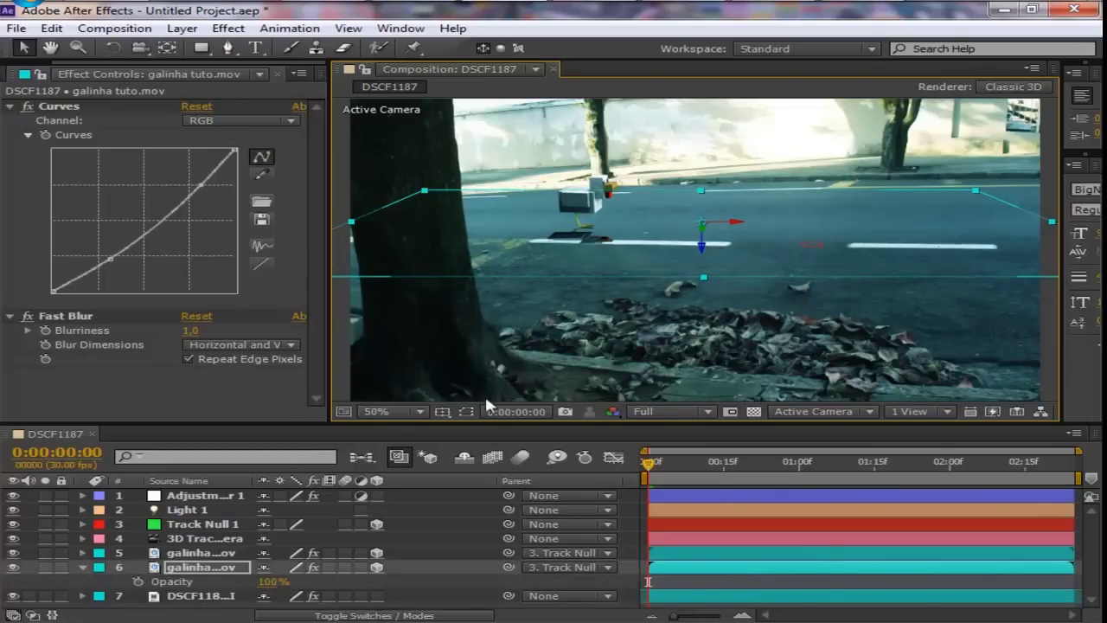
Lower the shadow copy's opacity to 72% and add a second Fast Blur
left_click_drag(261, 581, 236, 581)
left_click(228, 27)
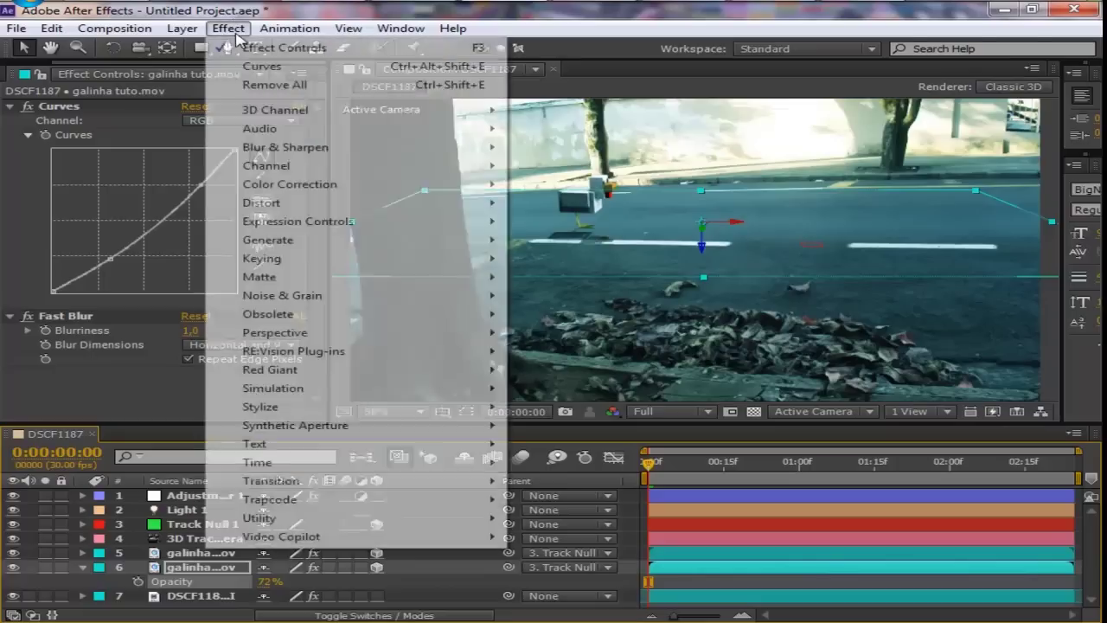
mouse_move(333, 161)
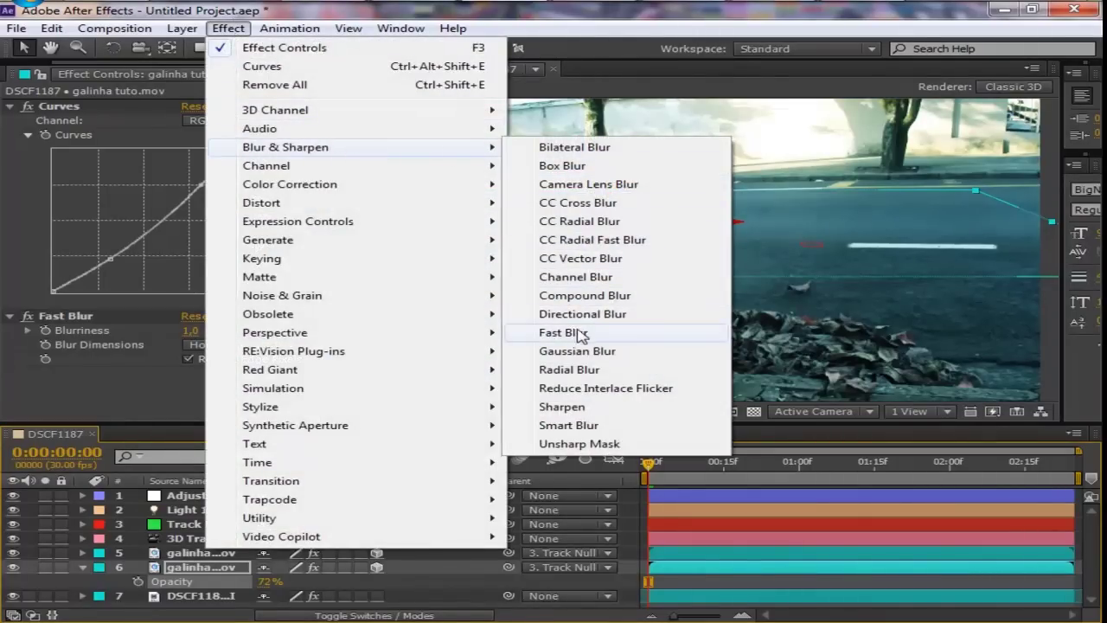
left_click(572, 333)
Set Fast Blur 2 to Blurriness 6,0 with Repeat Edge Pixels enabled
left_click(189, 384)
type("4")
key("Return")
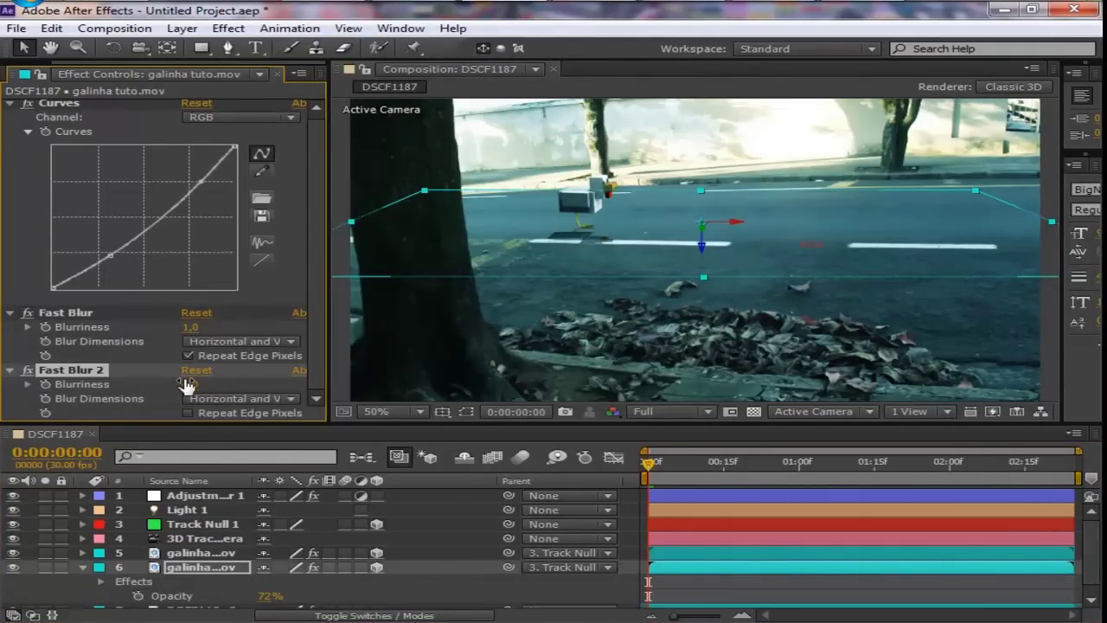
left_click(187, 412)
left_click(190, 384)
type("6")
key("Return")
left_click(228, 28)
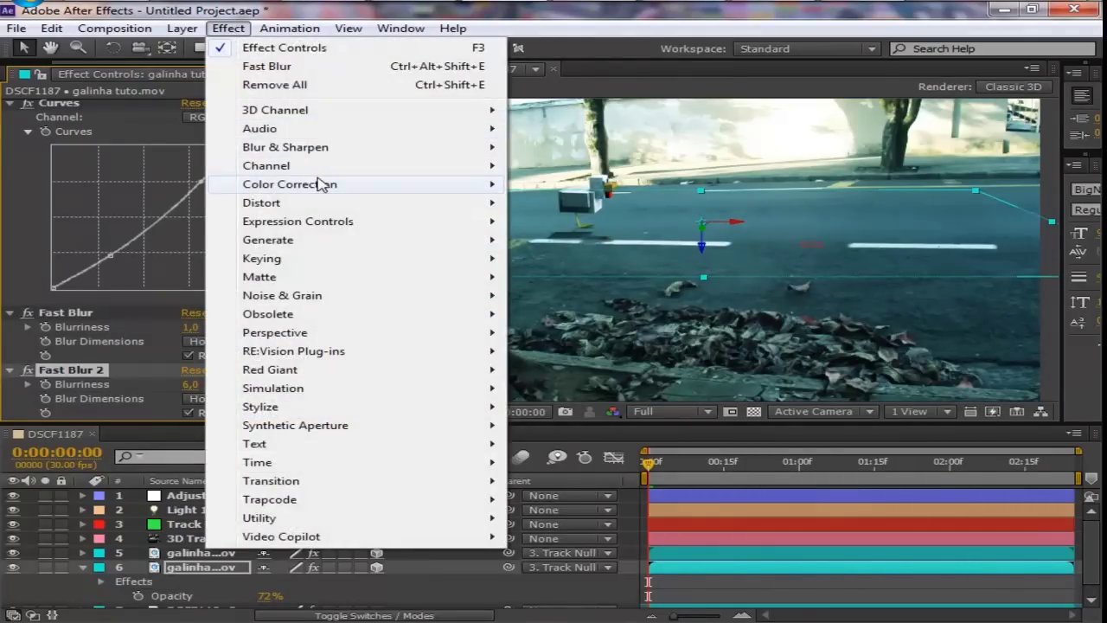
mouse_move(321, 182)
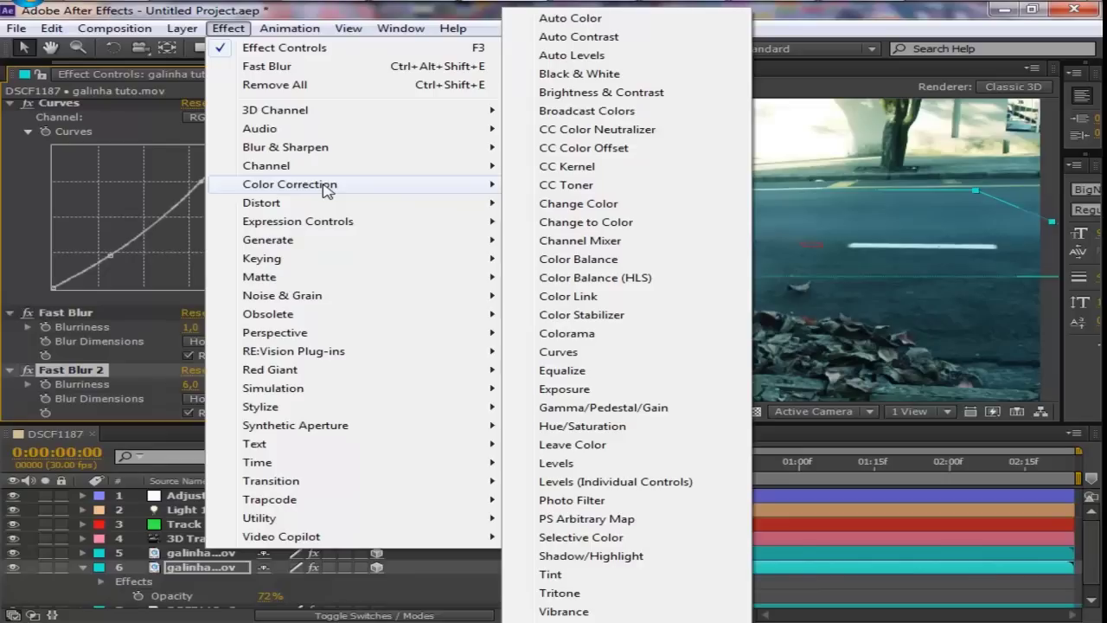
Fill the shadow copy with black and set its opacity to 77%
mouse_move(457, 245)
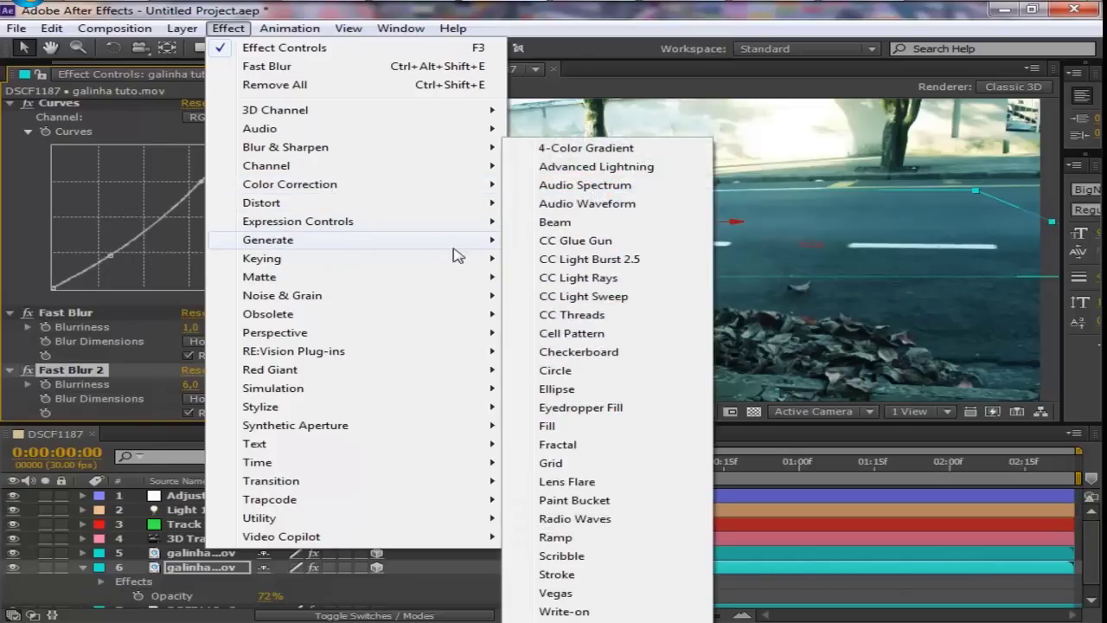
left_click(573, 425)
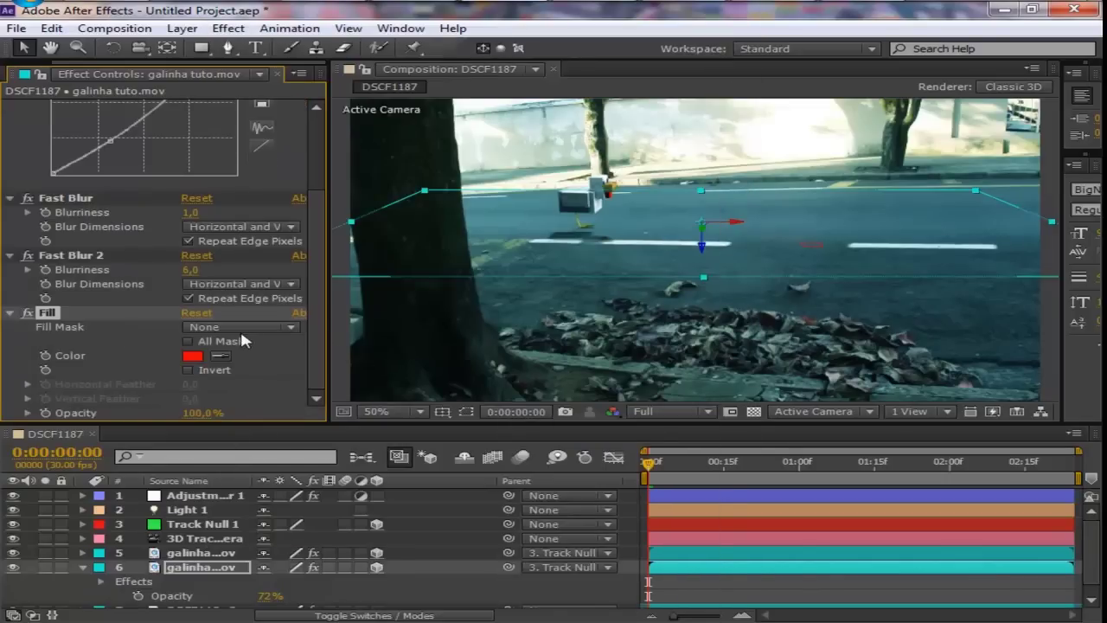
left_click(192, 355)
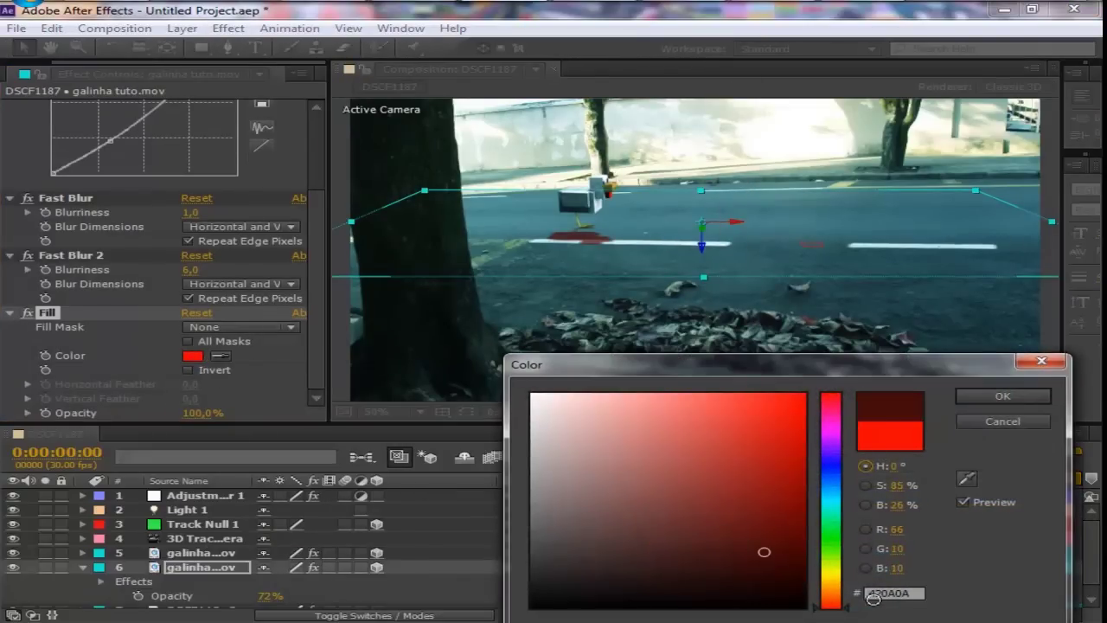
left_click(802, 607)
left_click(1001, 397)
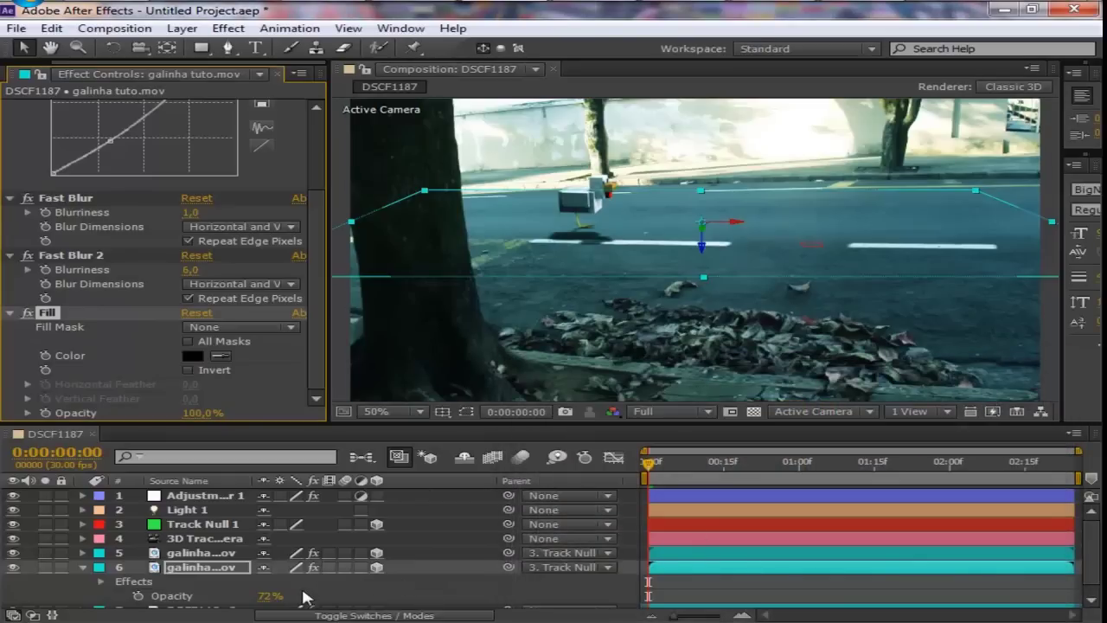
mouse_move(270, 595)
left_mouse_down()
mouse_move(252, 596)
mouse_move(277, 596)
left_mouse_up()
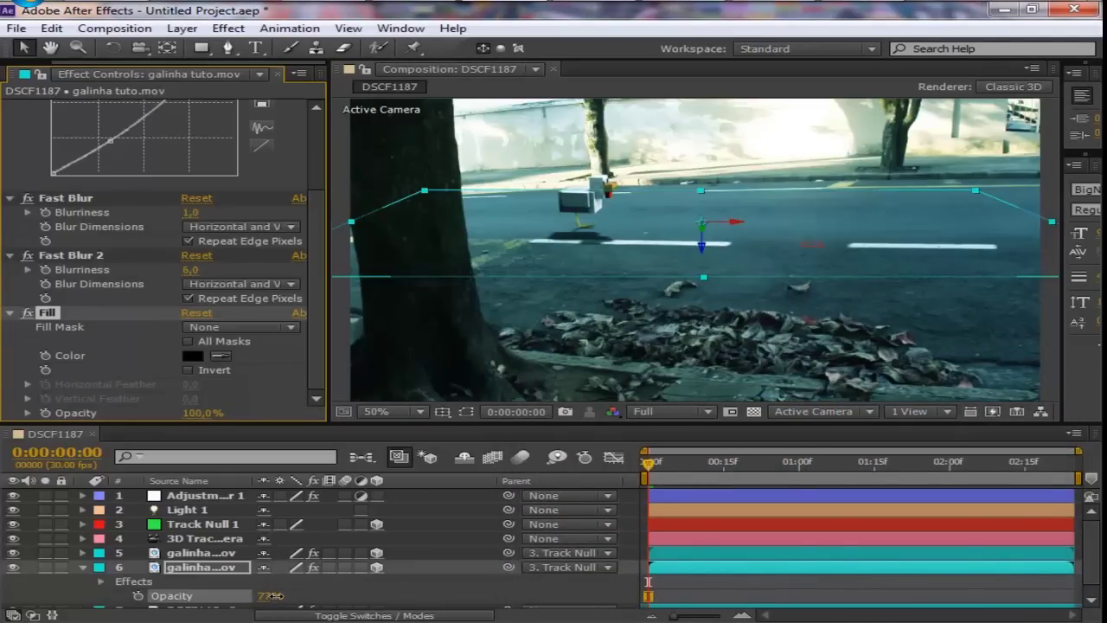
left_click(192, 571)
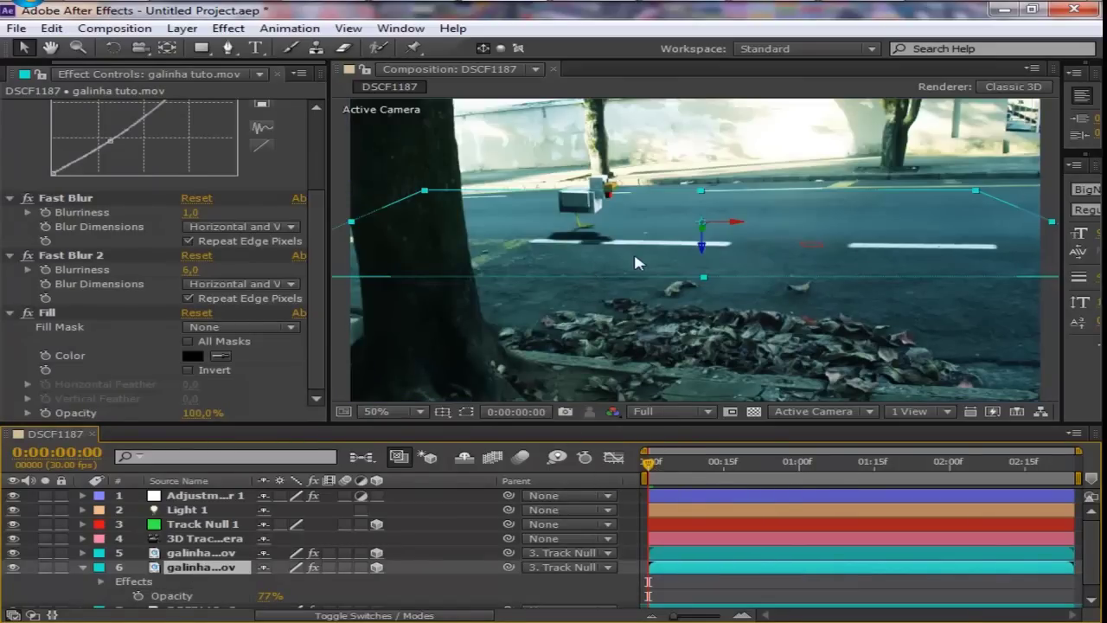
key("slash")
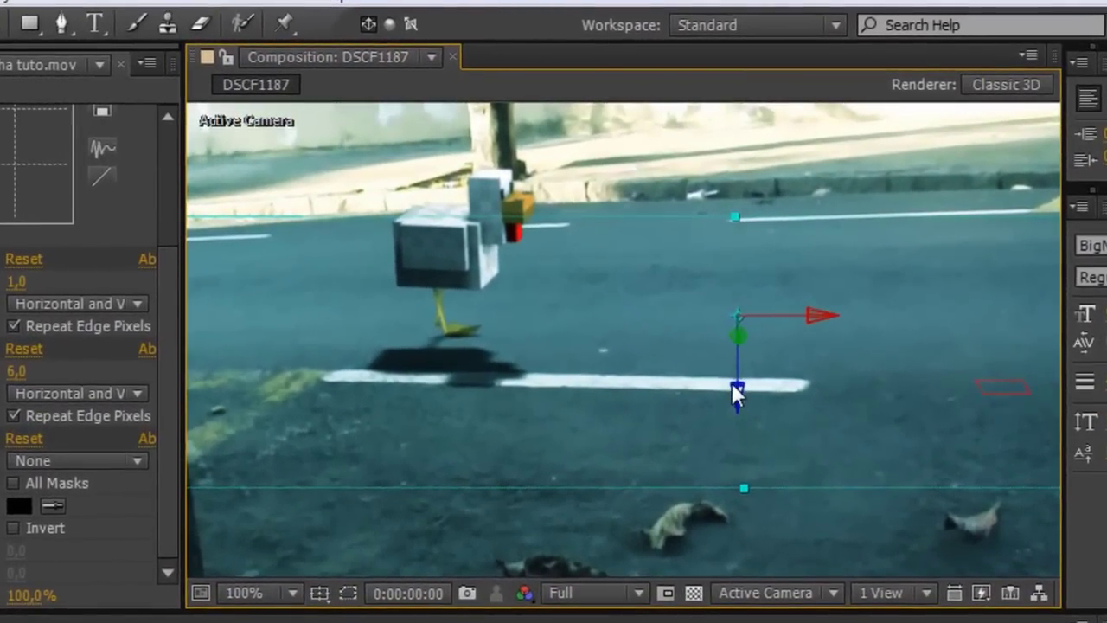
Pan to the chicken's shadow, reselect layer 6, and move the playhead to 0:00:00:27
left_click_drag(611, 370, 565, 457)
left_click(752, 215)
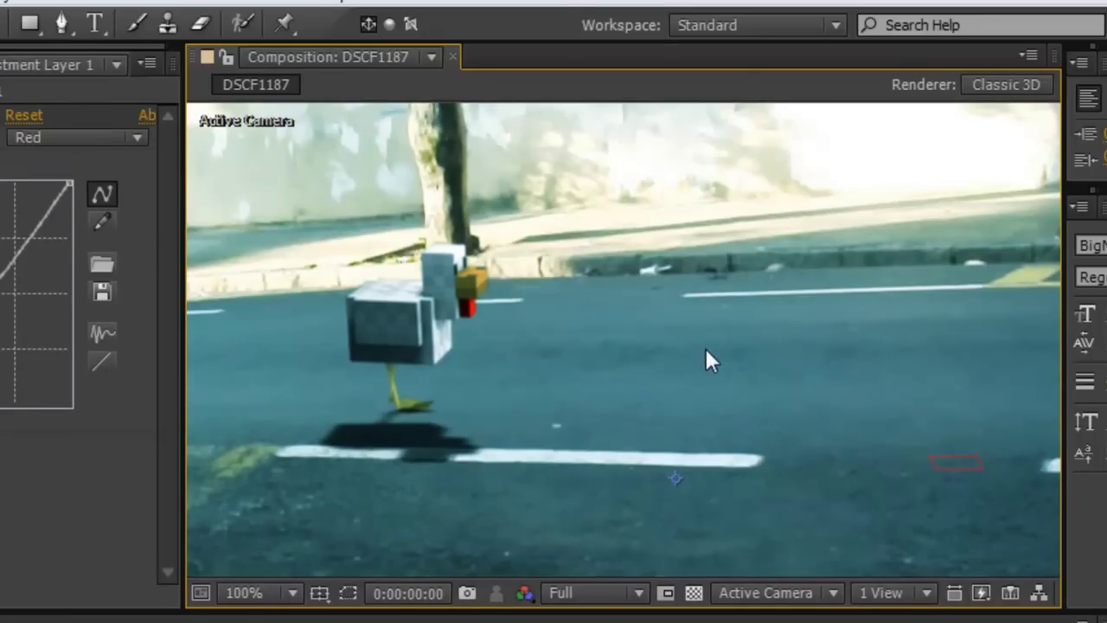
scroll(706, 348, "down", 2)
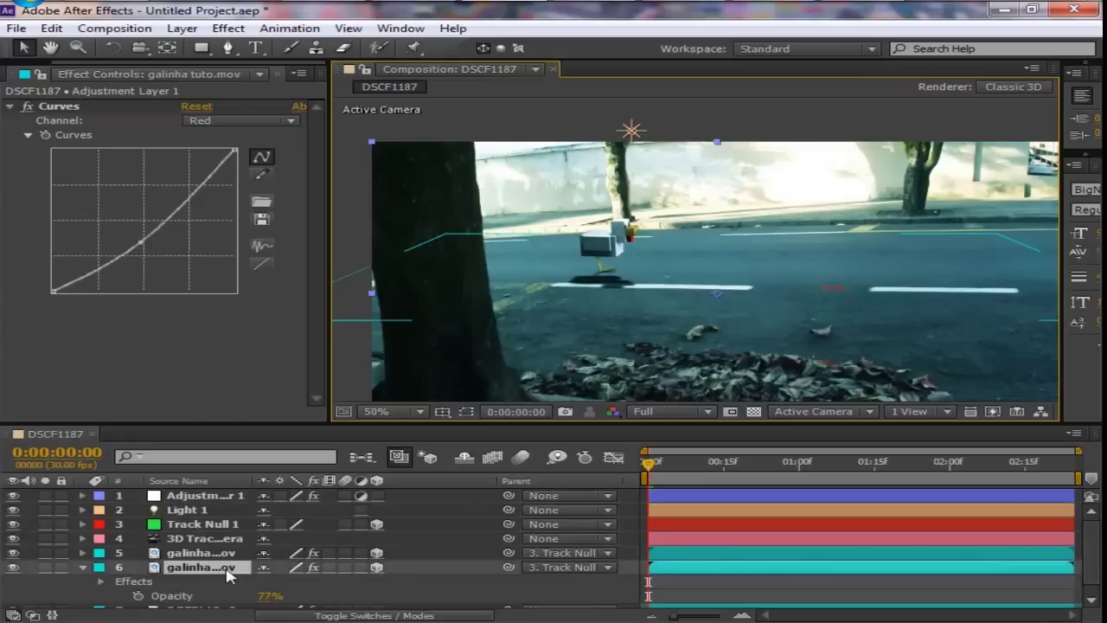
left_click(228, 568)
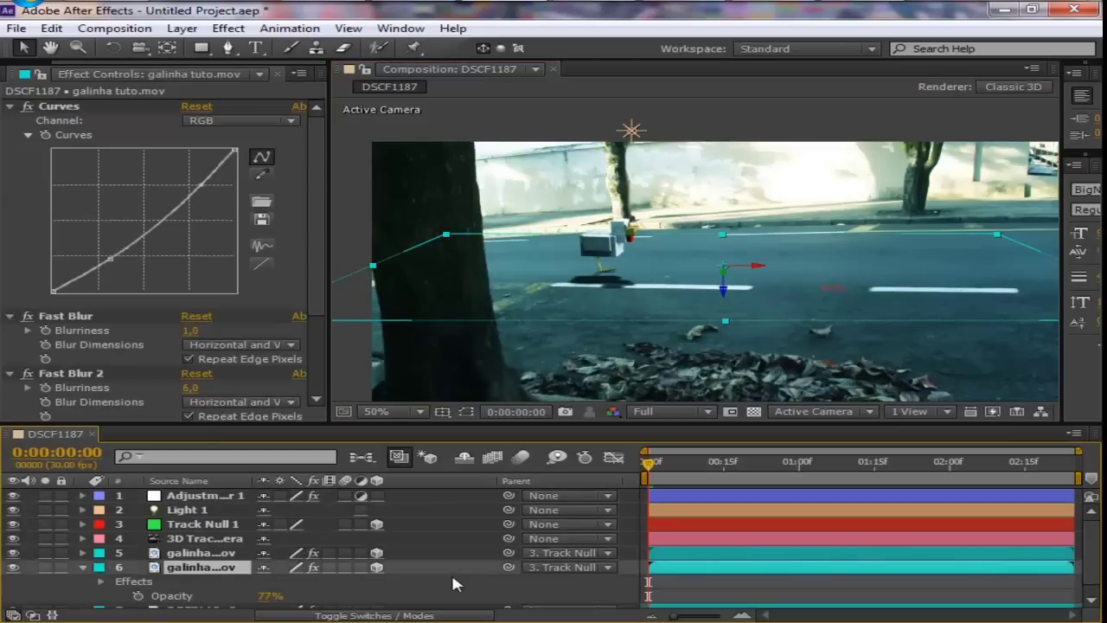
left_click_drag(647, 464, 784, 469)
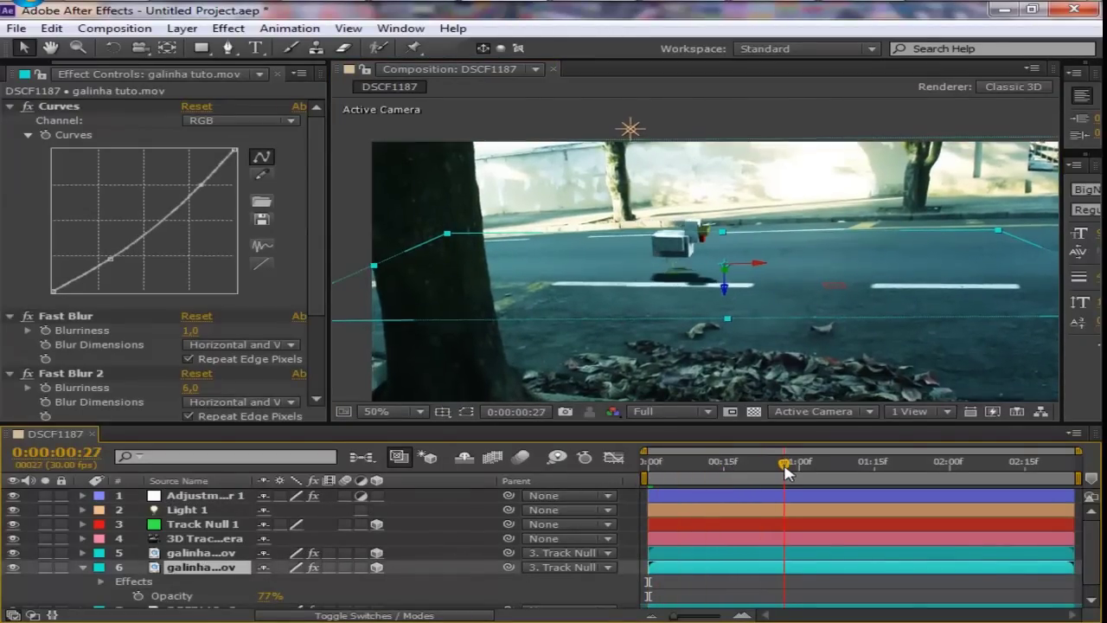
Preview the shot, nudge the shadow copy slightly left, and lower its opacity to 49%
left_click_drag(744, 297, 714, 266)
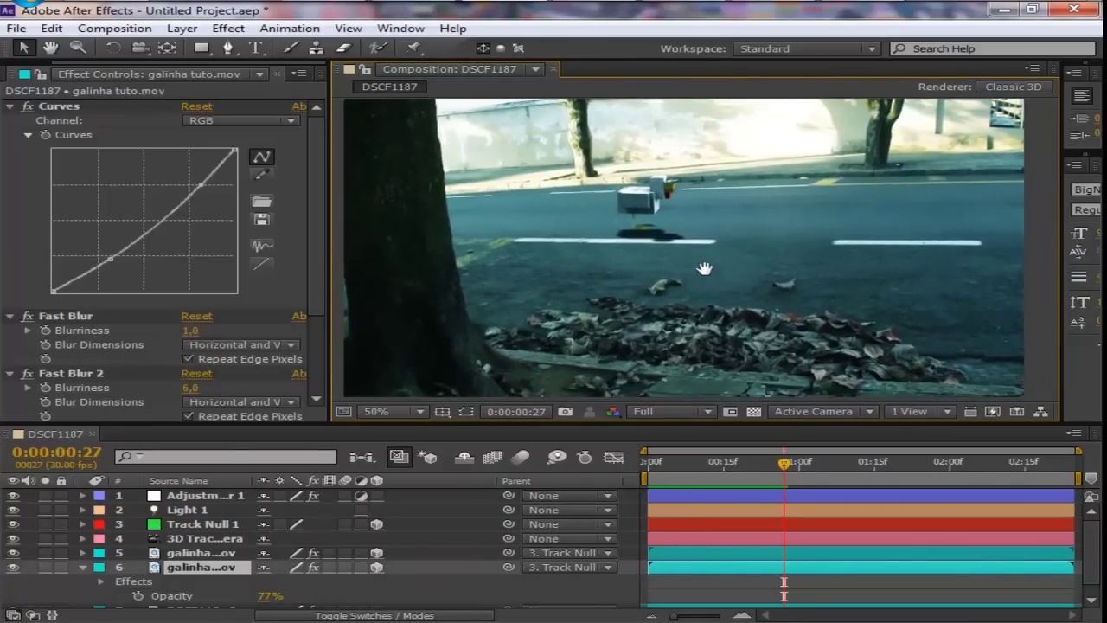
key("space")
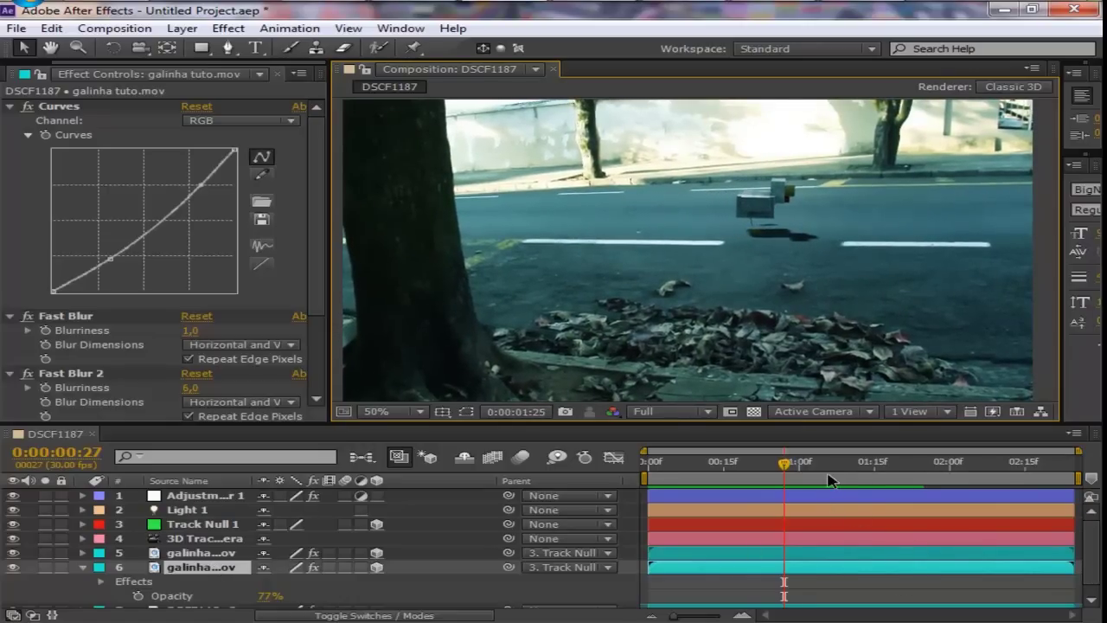
key("space")
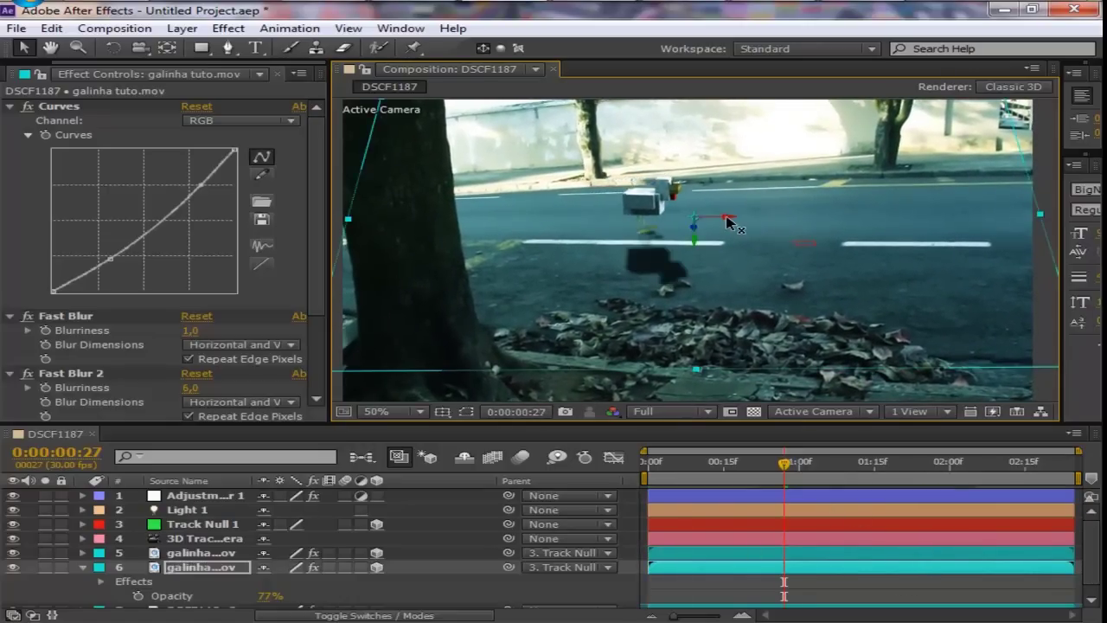
left_click_drag(727, 223, 720, 205)
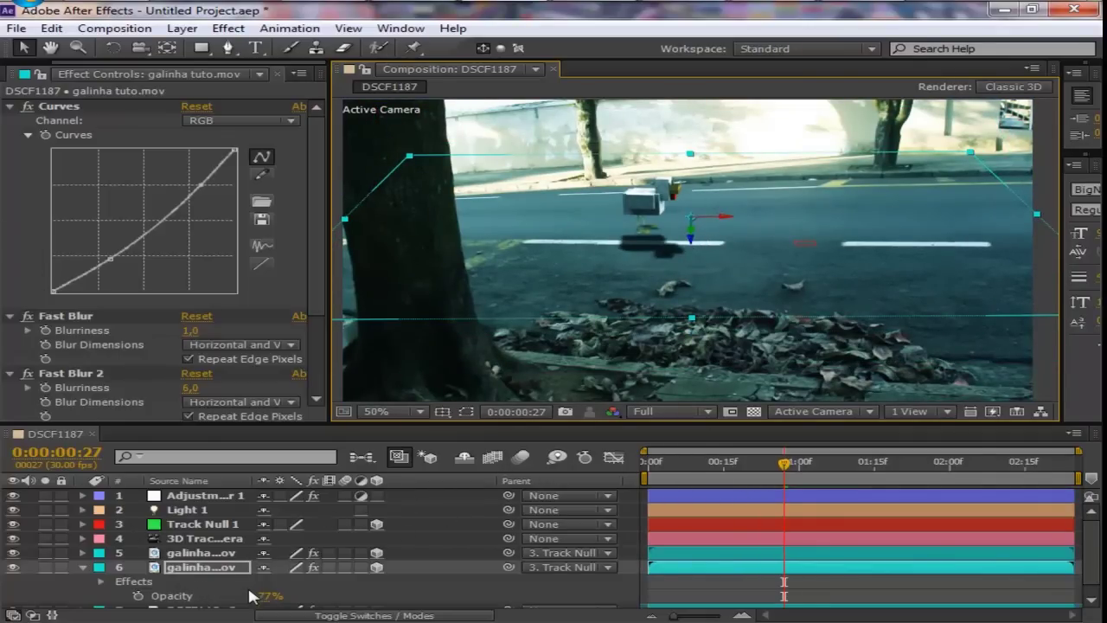
left_click_drag(264, 596, 228, 593)
scroll(698, 280, "down", 1)
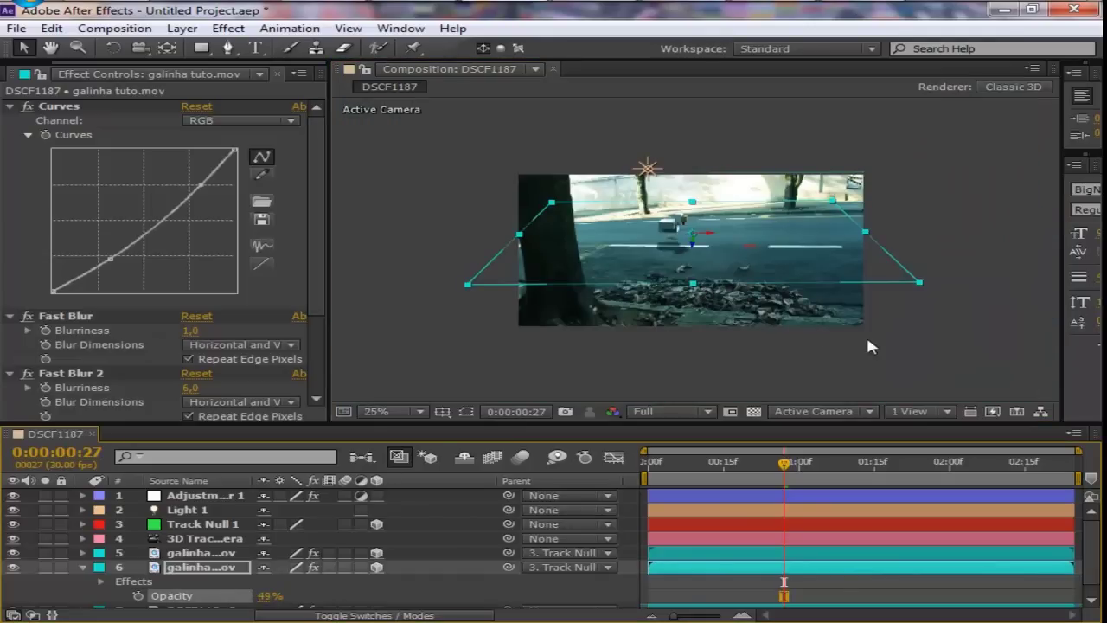
left_click(710, 295)
scroll(651, 245, "up", 1)
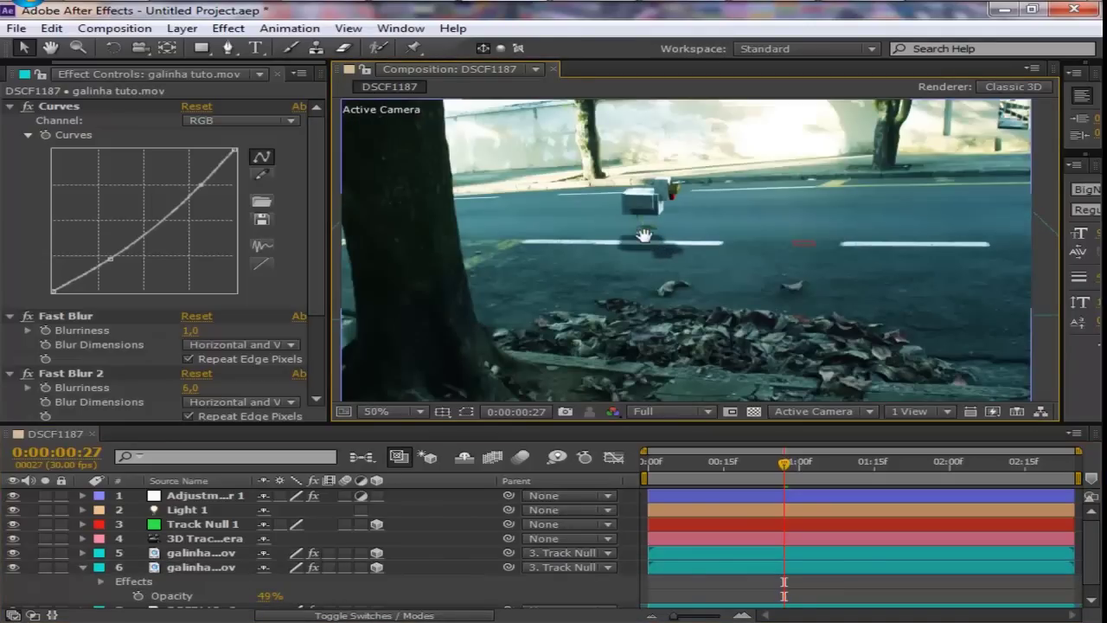